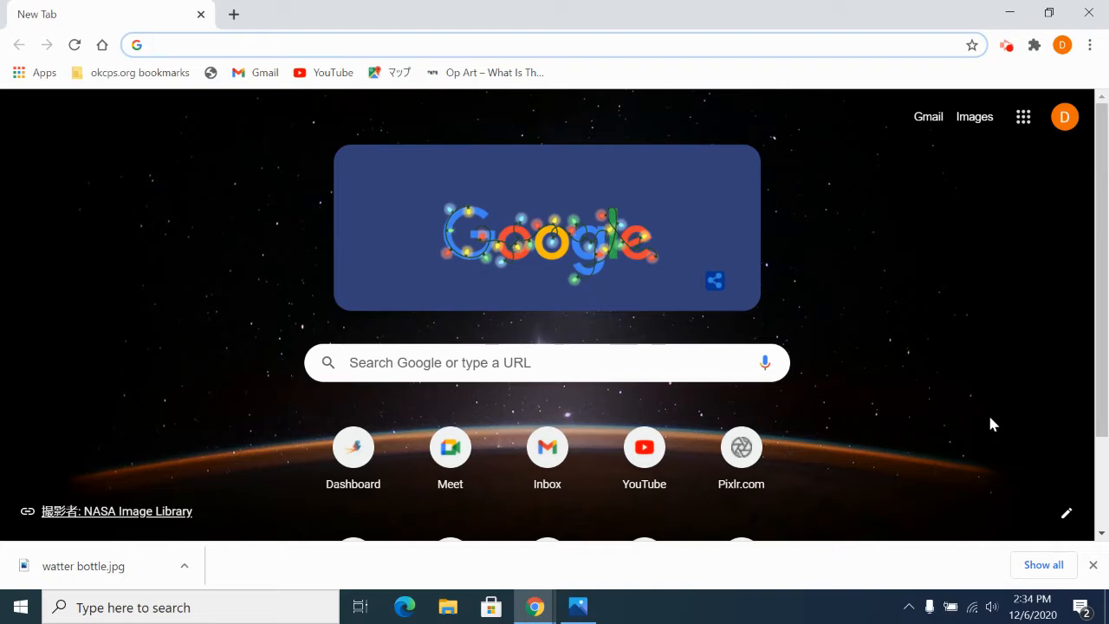
- Examine the telephone line drawing open in Photos as a reference, and return to the new browser tab
left_click(1010, 12)
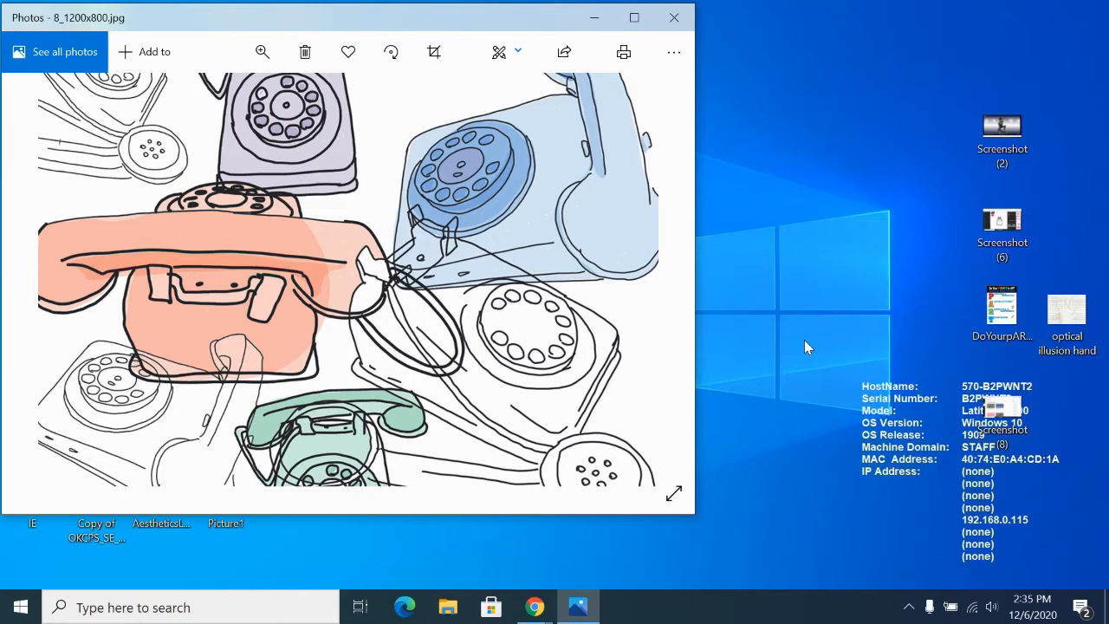
left_click(534, 607)
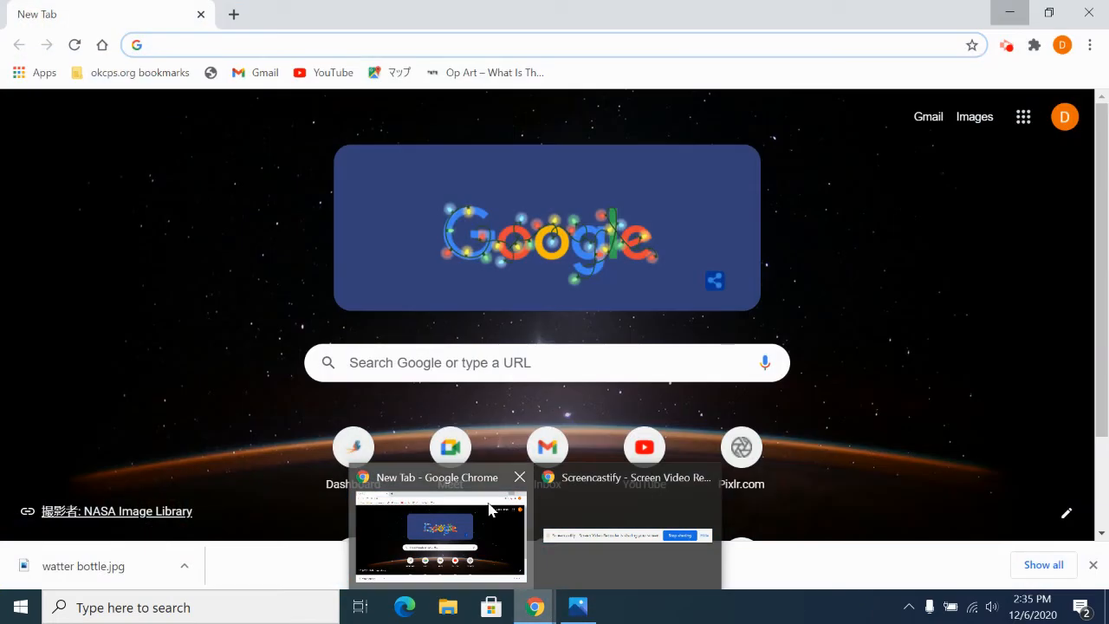
left_click(490, 509)
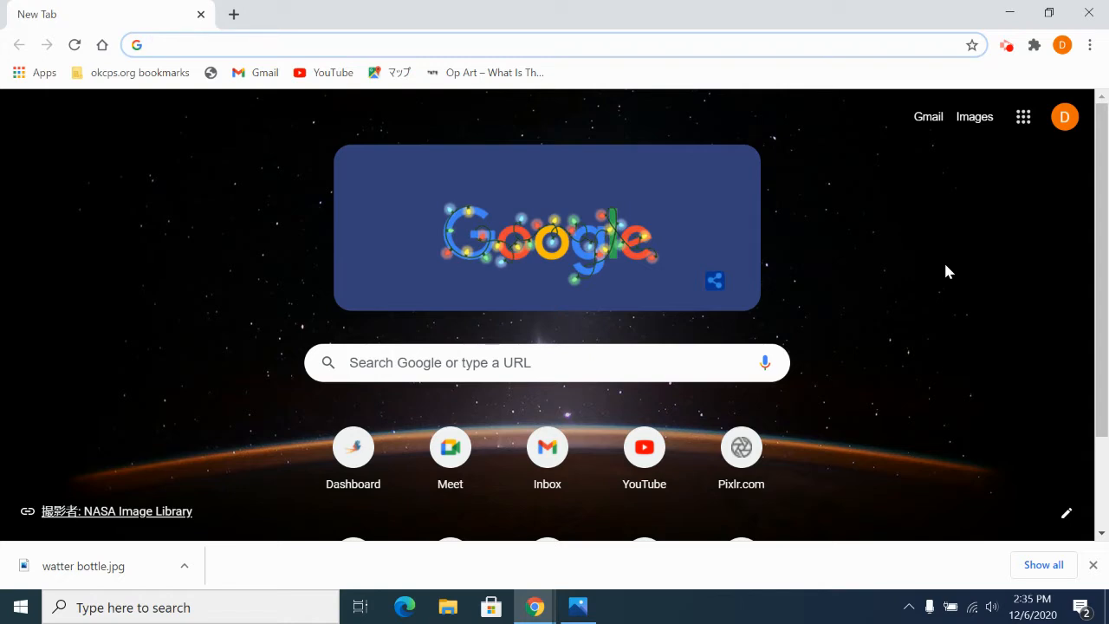
- Open pixlr.com and launch the Pixlr E editor
type("pix")
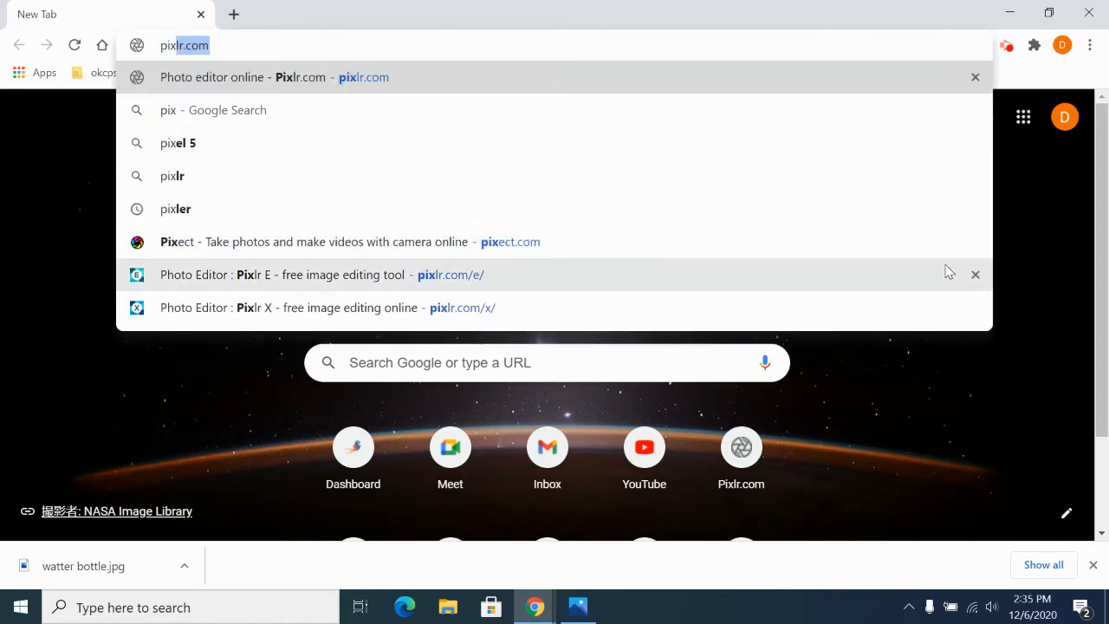
key("Return")
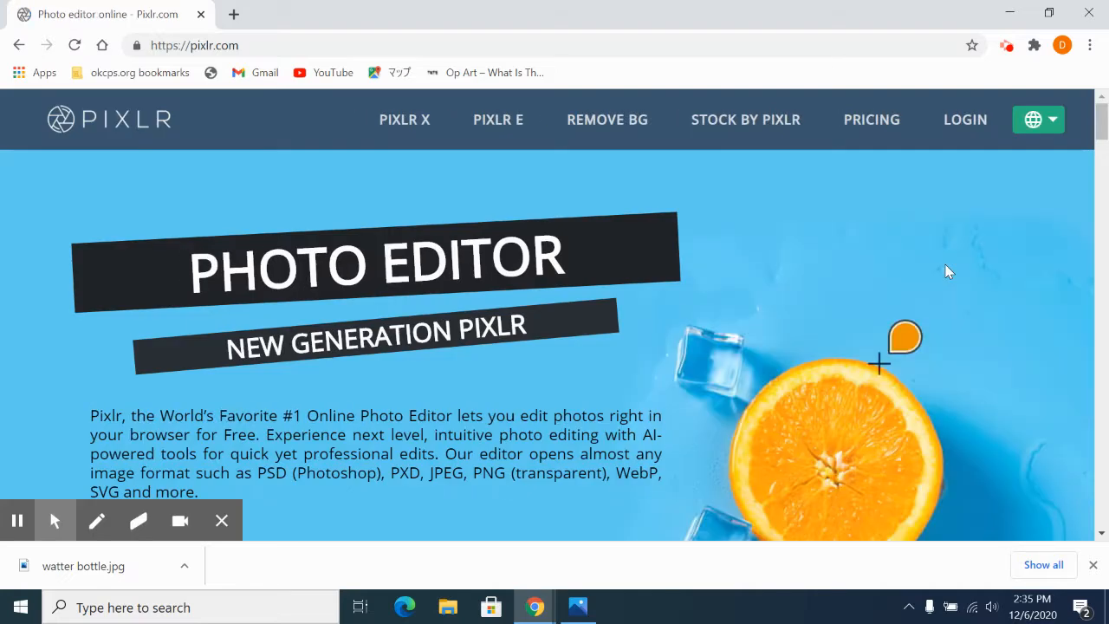
left_click(496, 130)
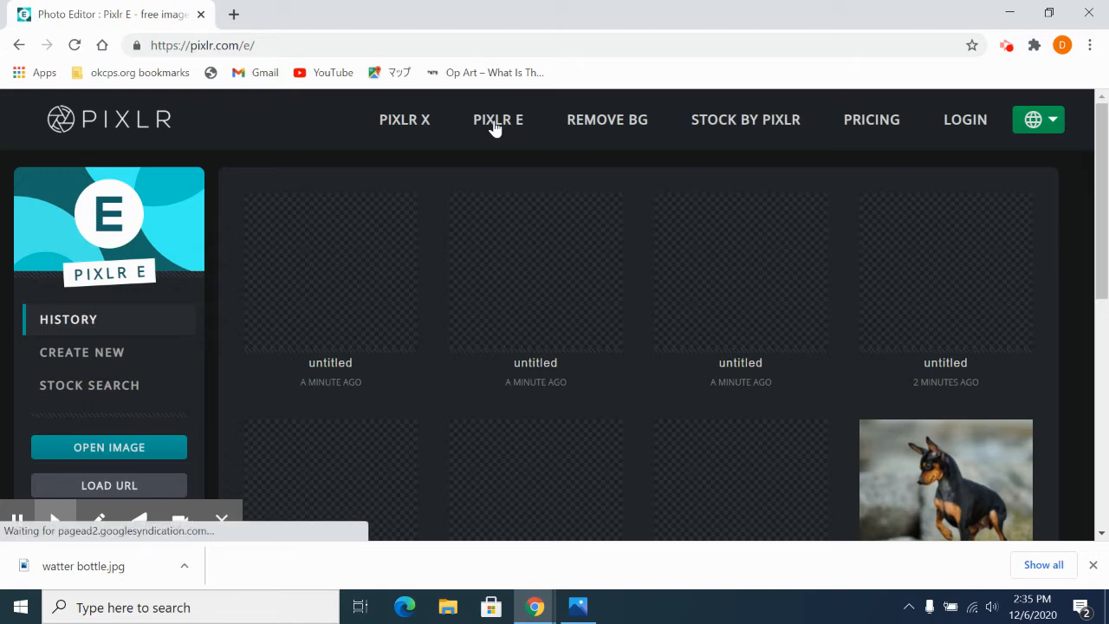
- Create a new blank image from the Web 720p preset, 1280 x 720, with no background
left_click(77, 362)
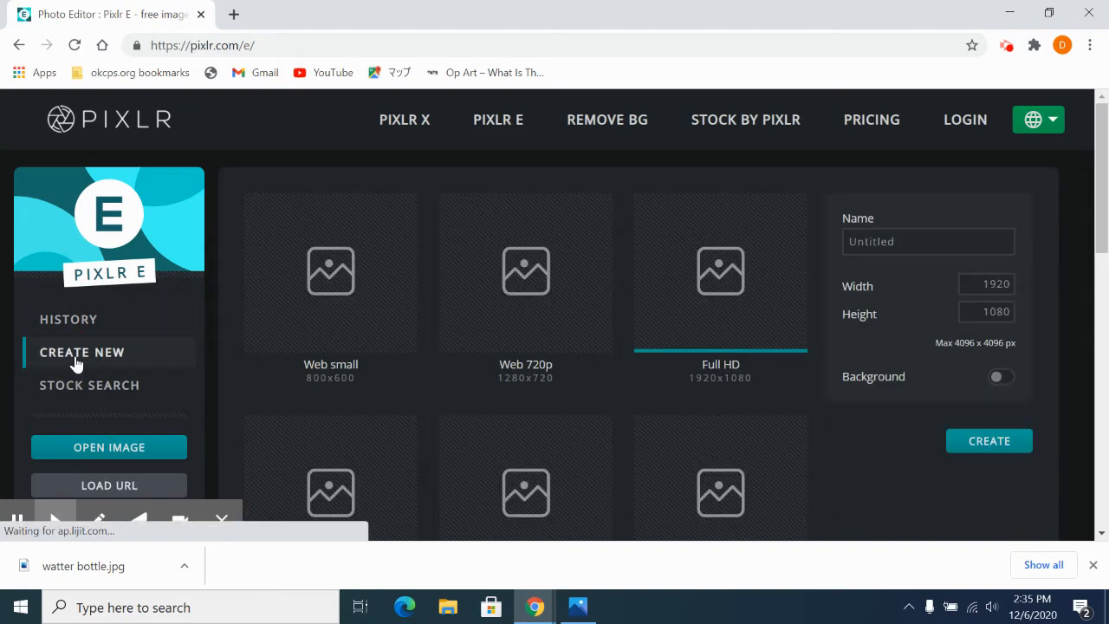
left_click(529, 292)
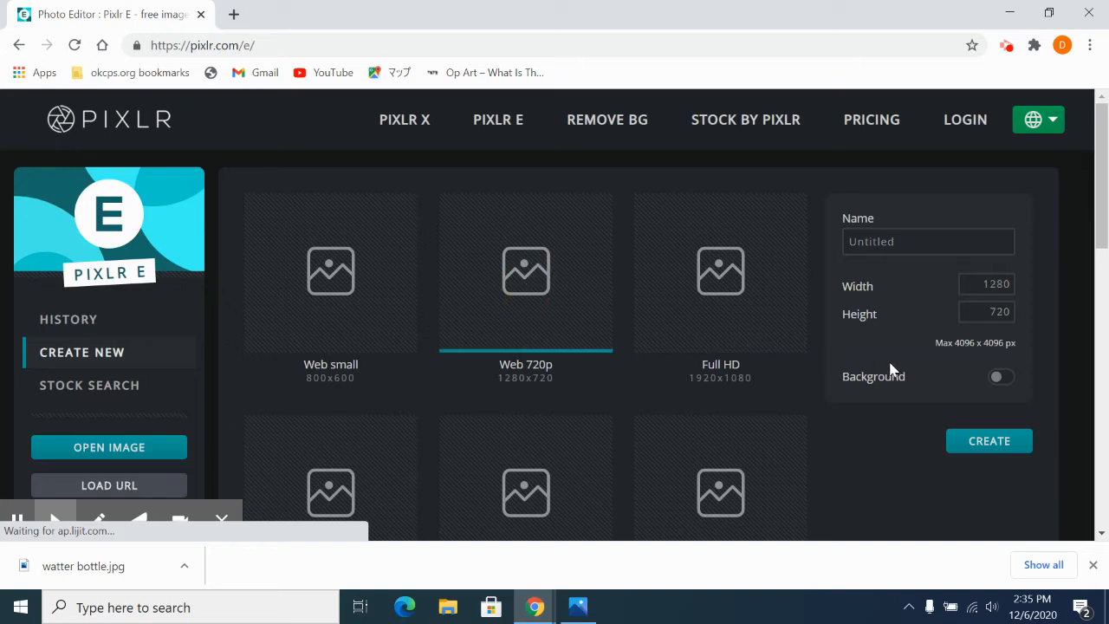
left_click(989, 444)
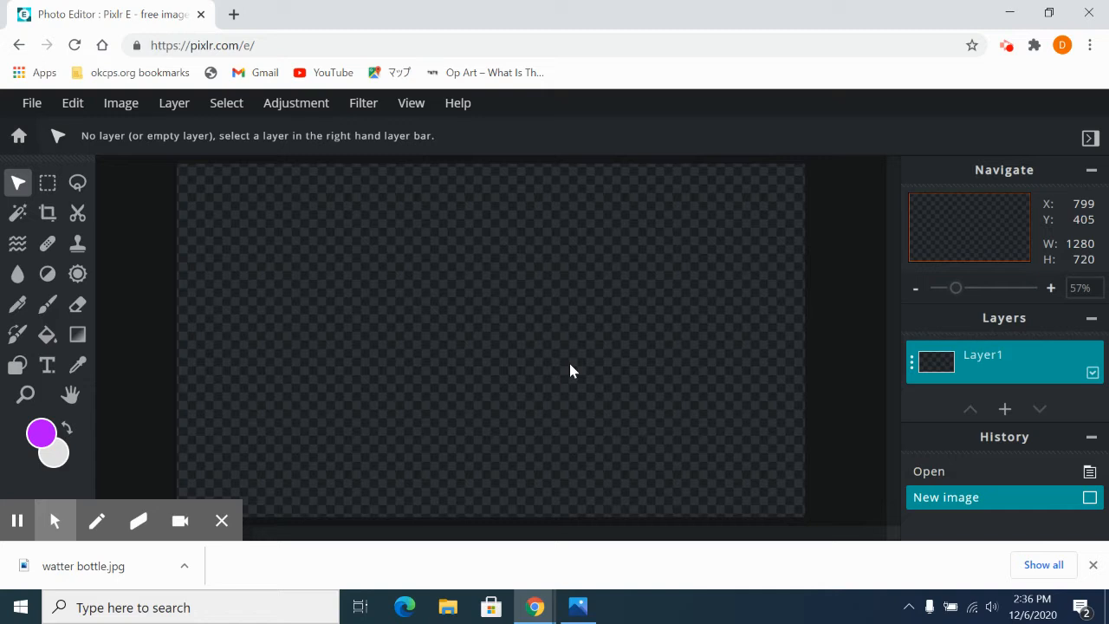
- Search Google Images for "water bottle" in a new browser tab
left_click(234, 15)
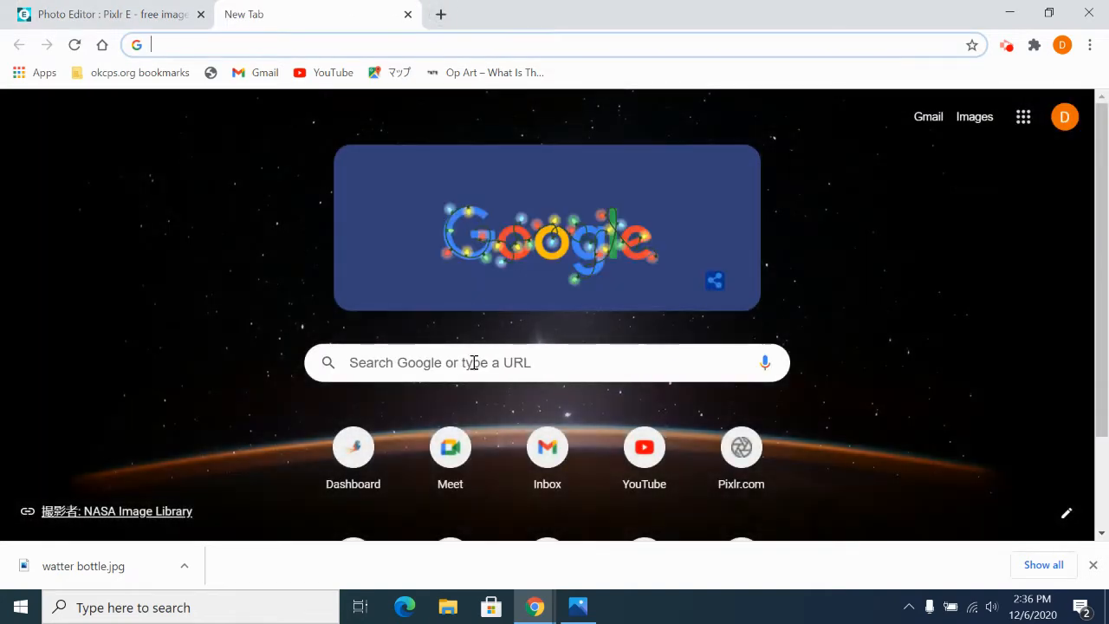
left_click(522, 367)
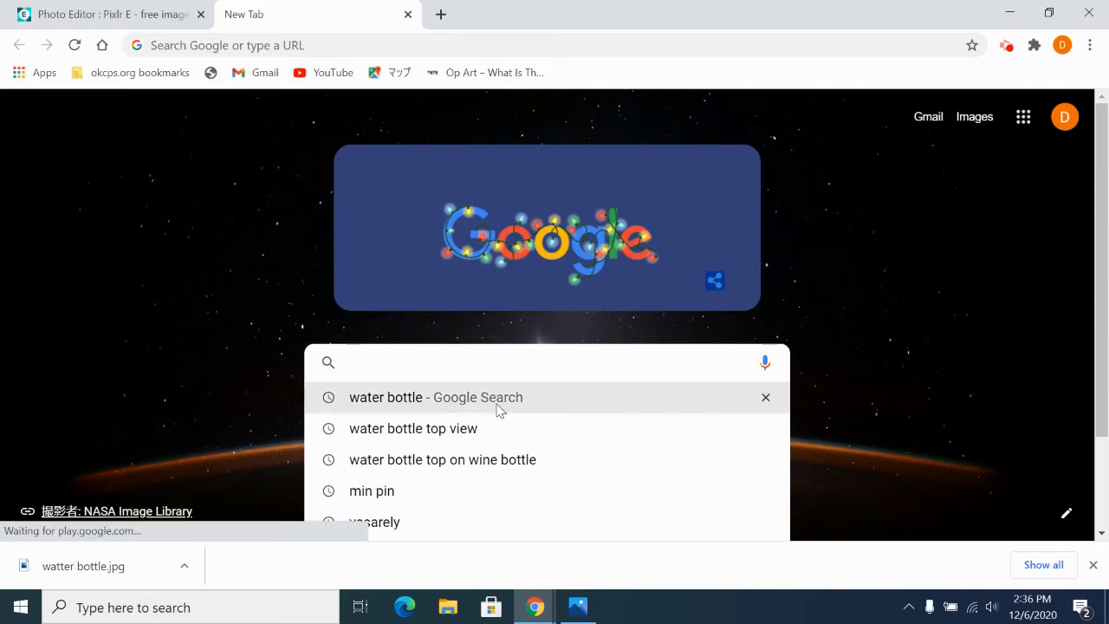
left_click(498, 400)
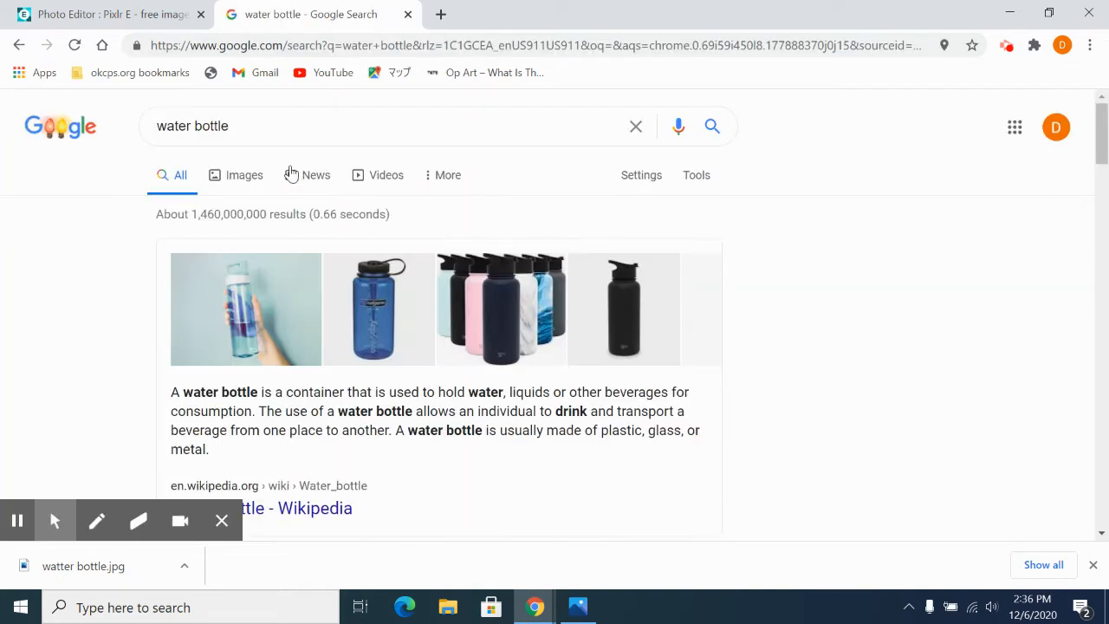
left_click(250, 175)
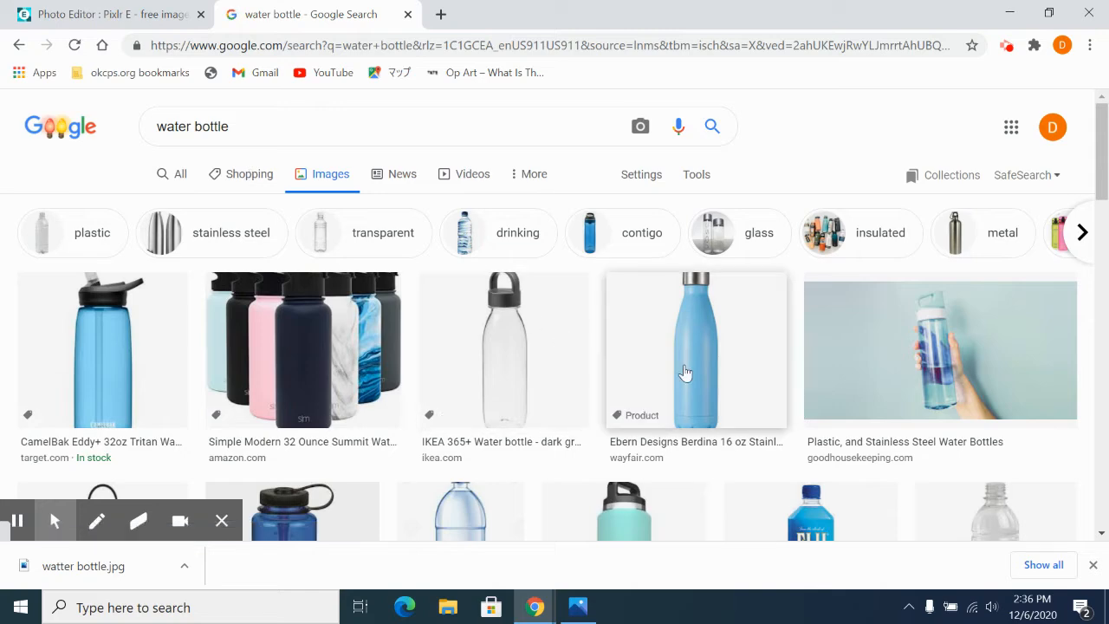
- Save the RenderHub plastic water bottle picture to Downloads as plastic-water-bottle-01, and close the search tab
scroll(676, 372, "down", 5)
scroll(628, 338, "down", 2)
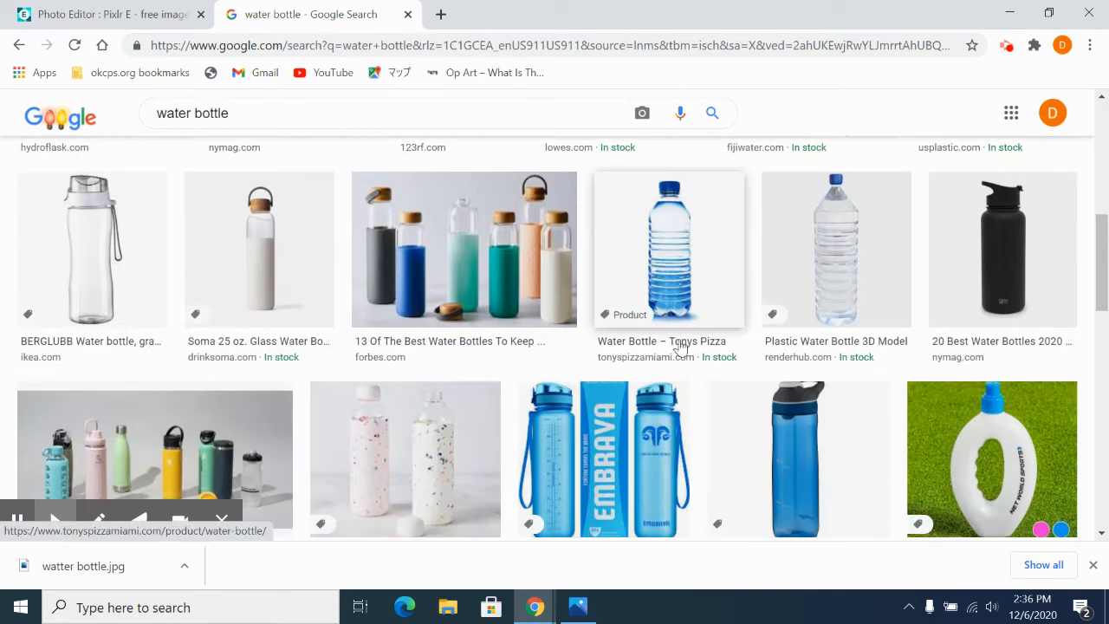
left_click(858, 271)
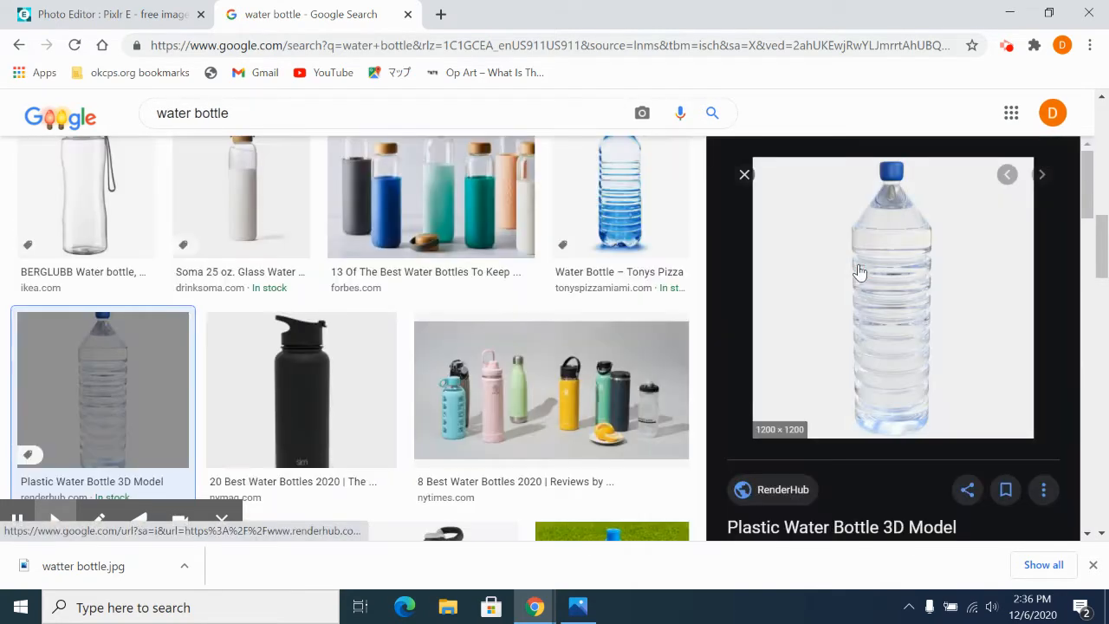
right_click(885, 303)
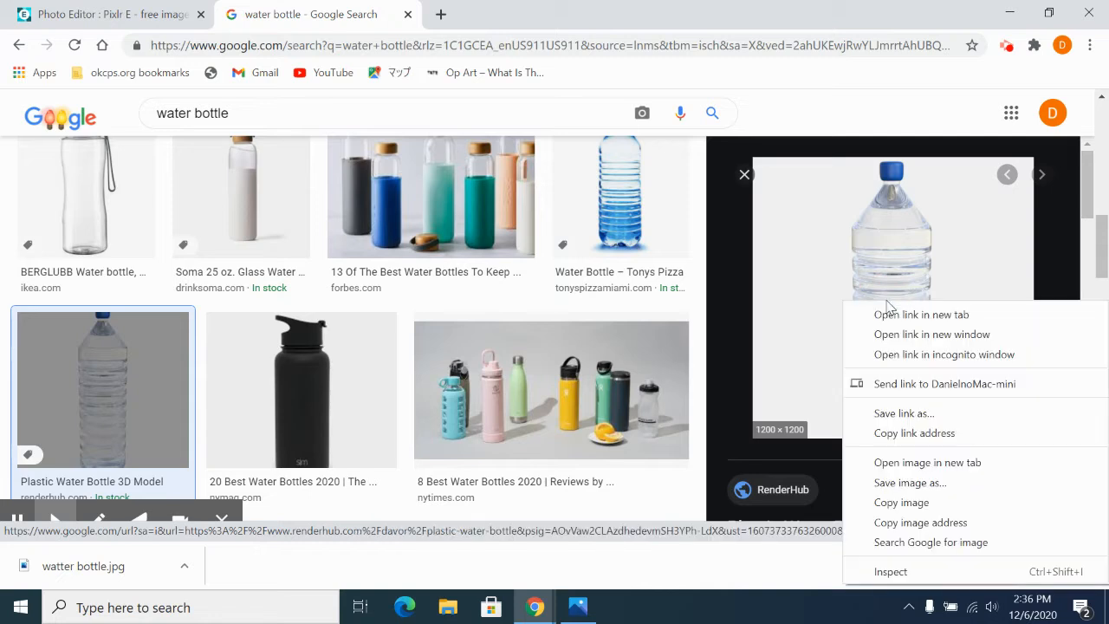
left_click(939, 486)
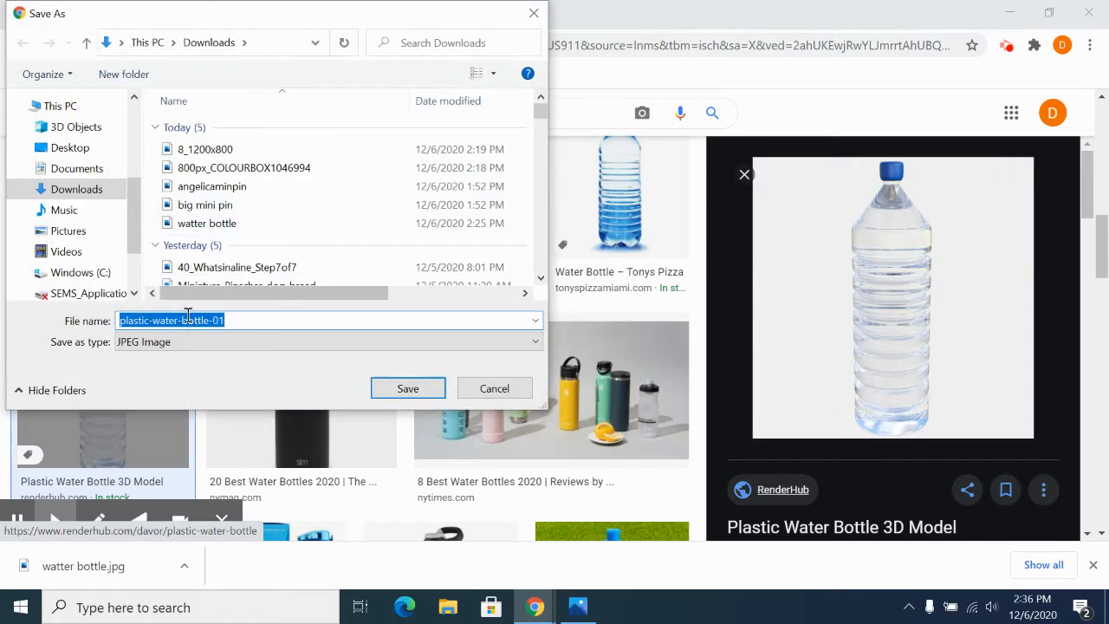
left_click(414, 389)
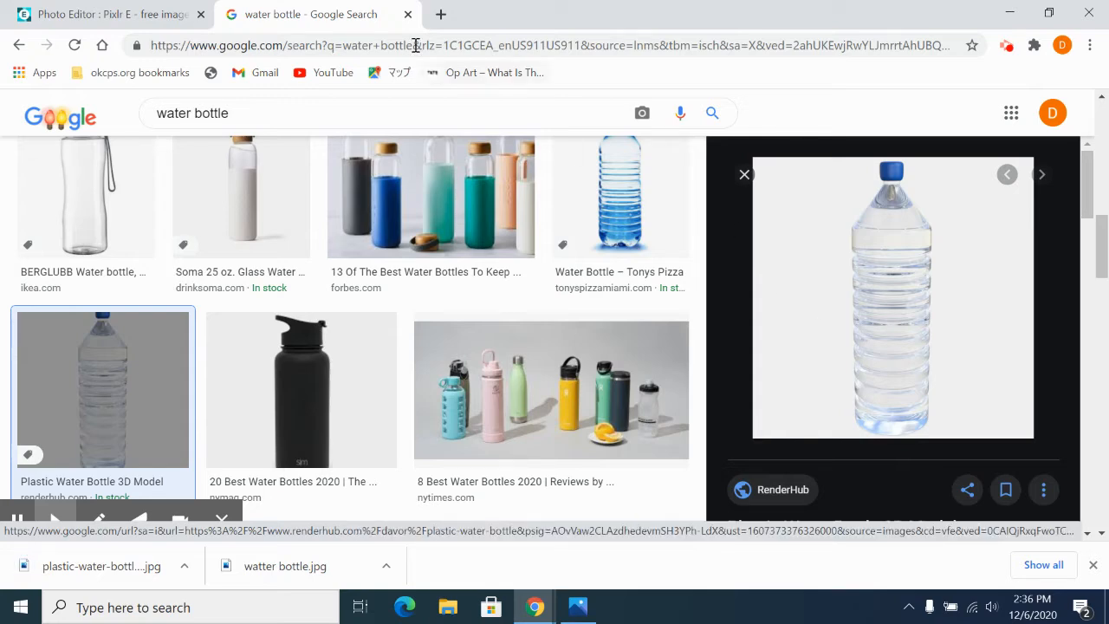
left_click(407, 14)
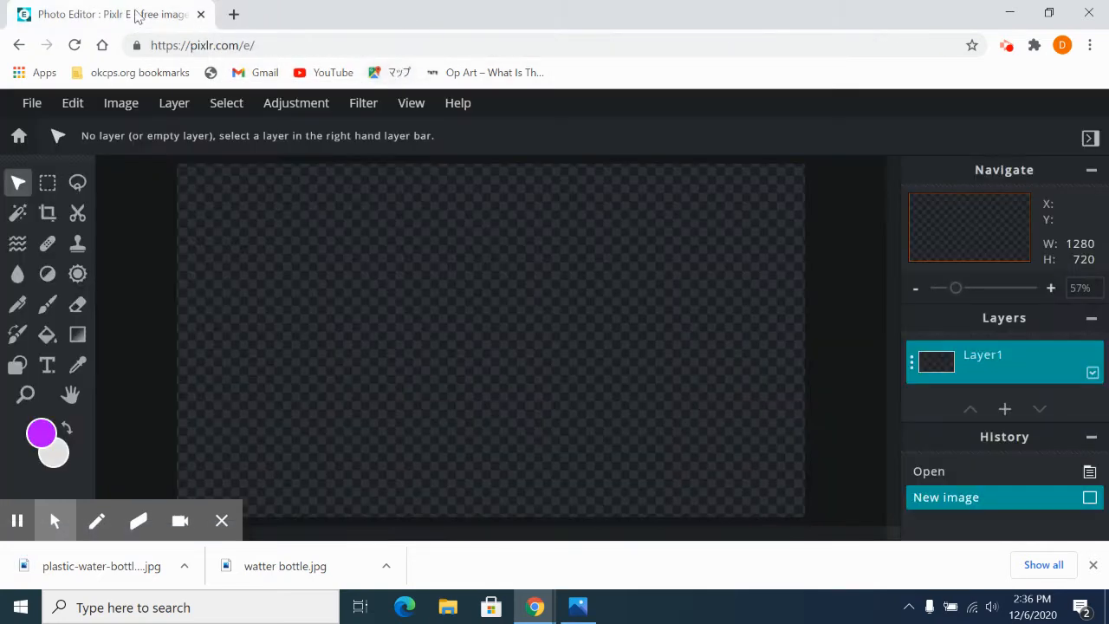
- Try adding the plastic-water-bottle-01 image as a layer, and undo the addition
left_click(177, 110)
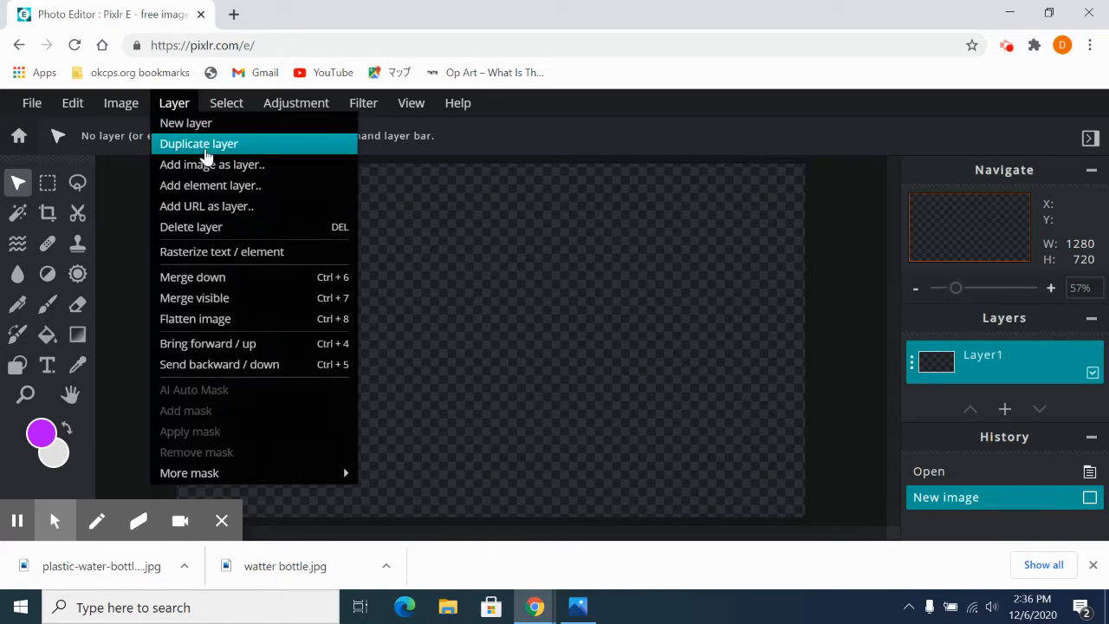
left_click(210, 164)
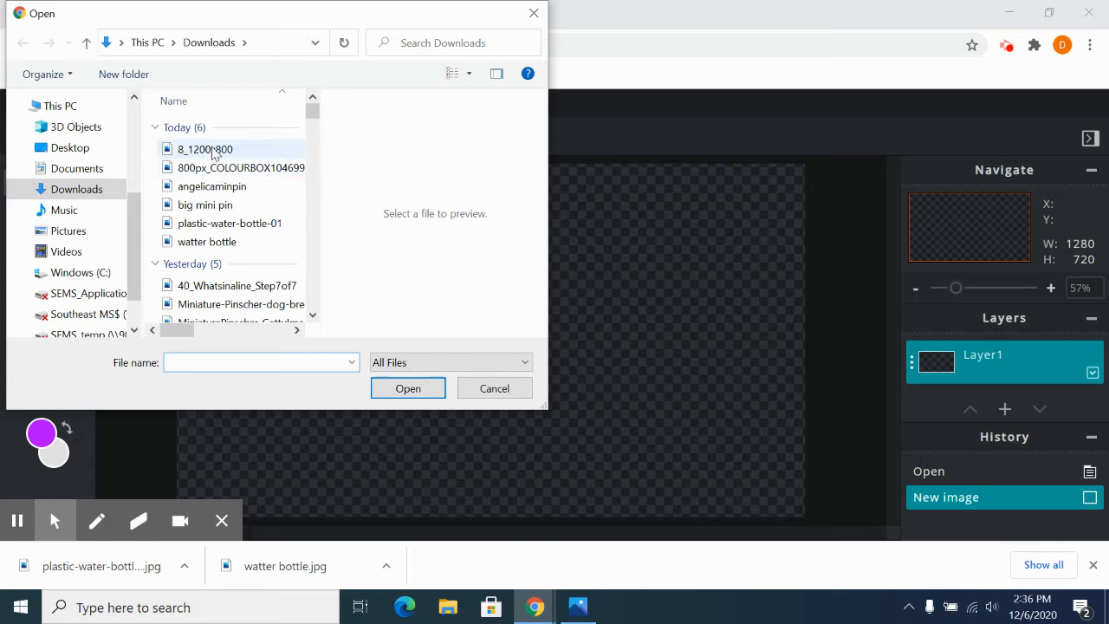
left_click(217, 225)
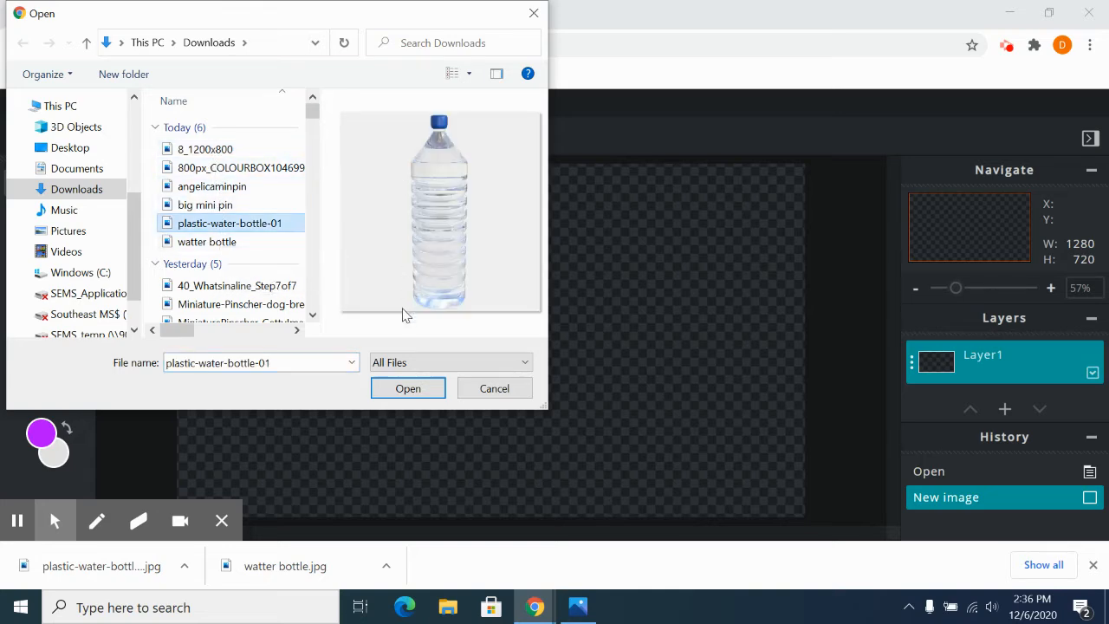
left_click(408, 388)
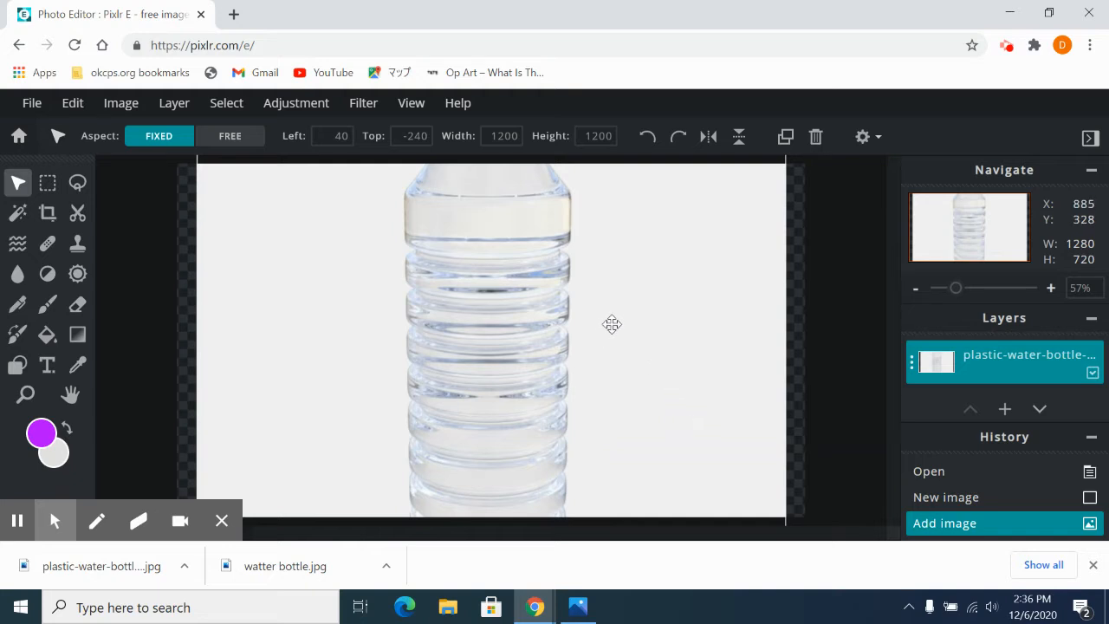
key("ctrl+z")
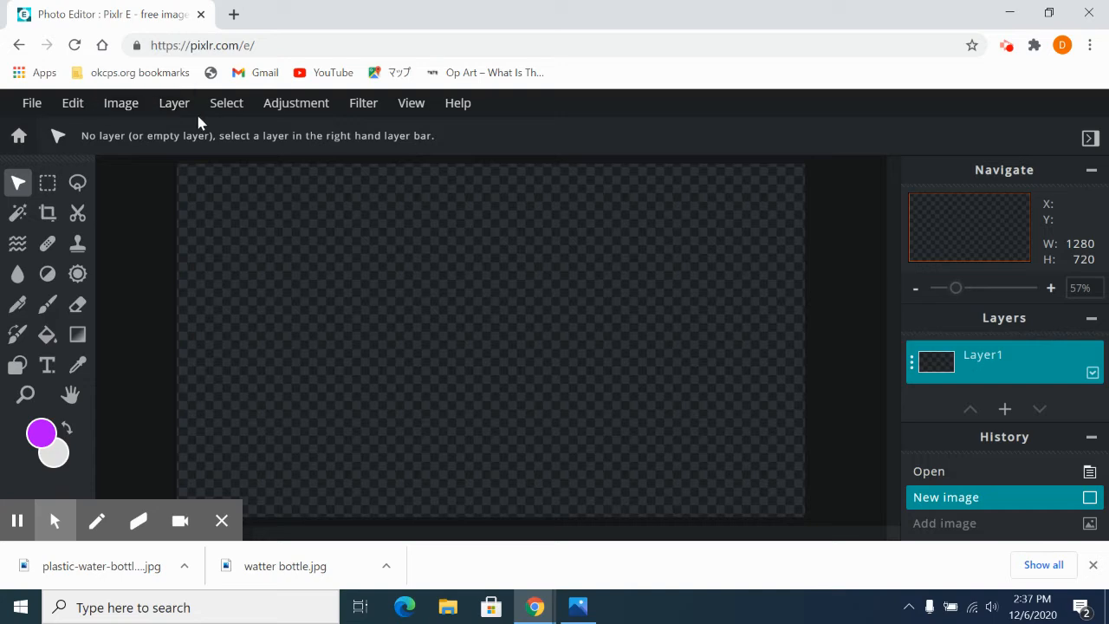
- Add the 800px_COLOURBOX1046994 bottle photo from Downloads to the canvas as an image layer
left_click(173, 107)
left_click(189, 164)
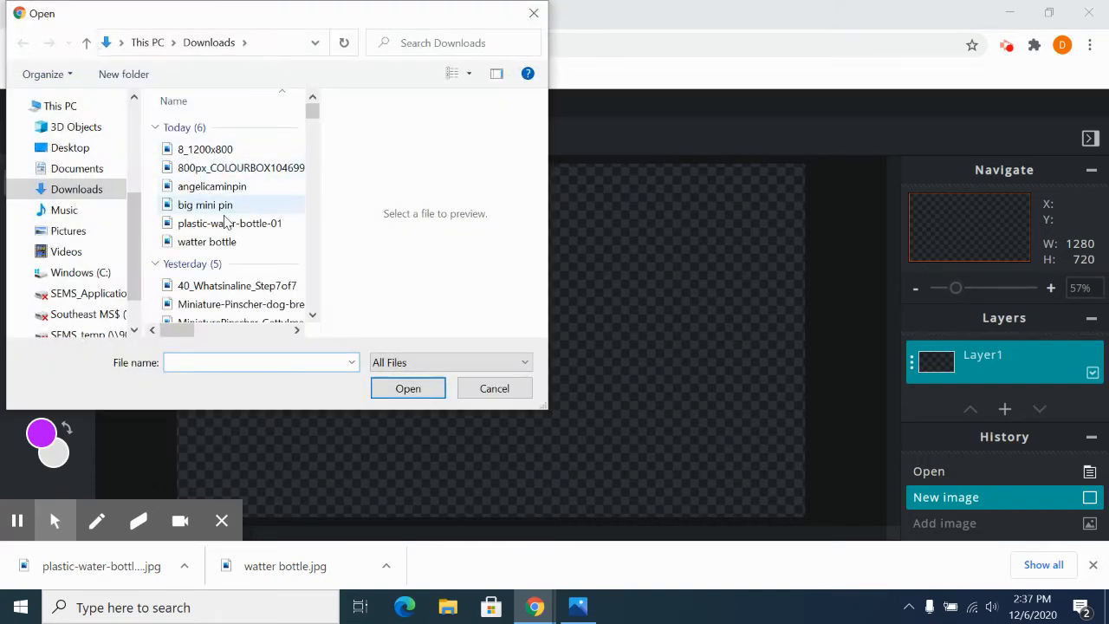
left_click(224, 246)
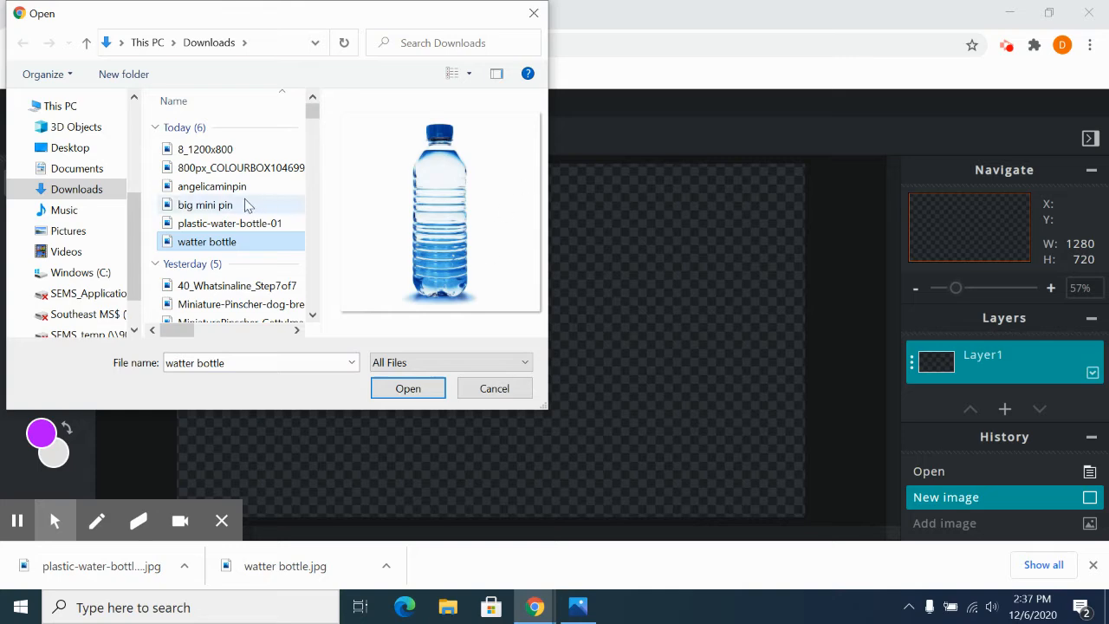
left_click(224, 151)
left_click(222, 168)
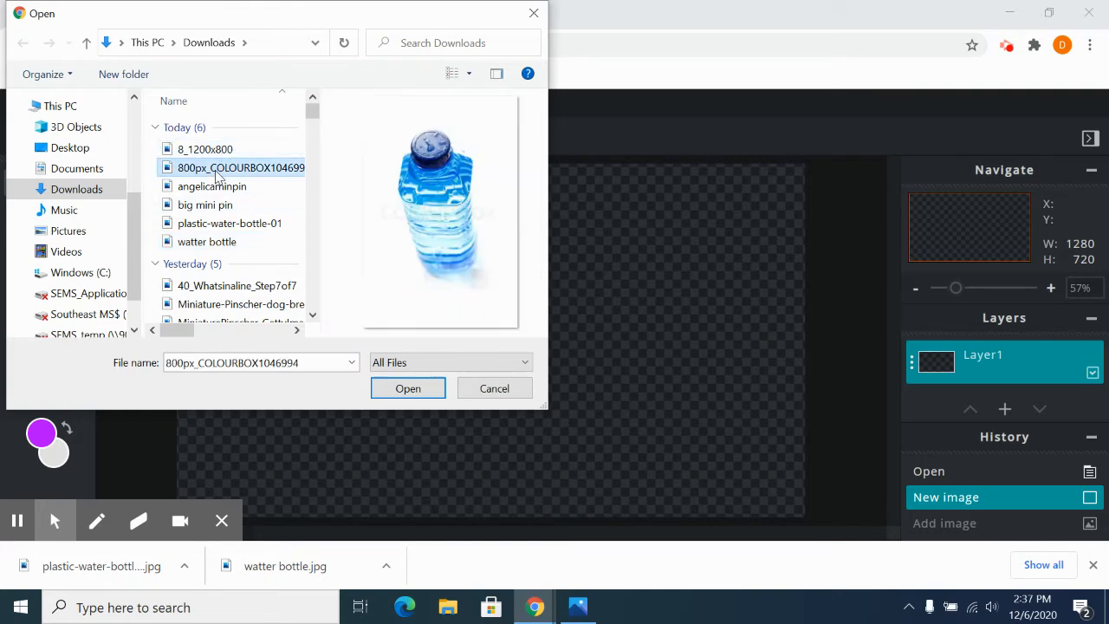
left_click(403, 389)
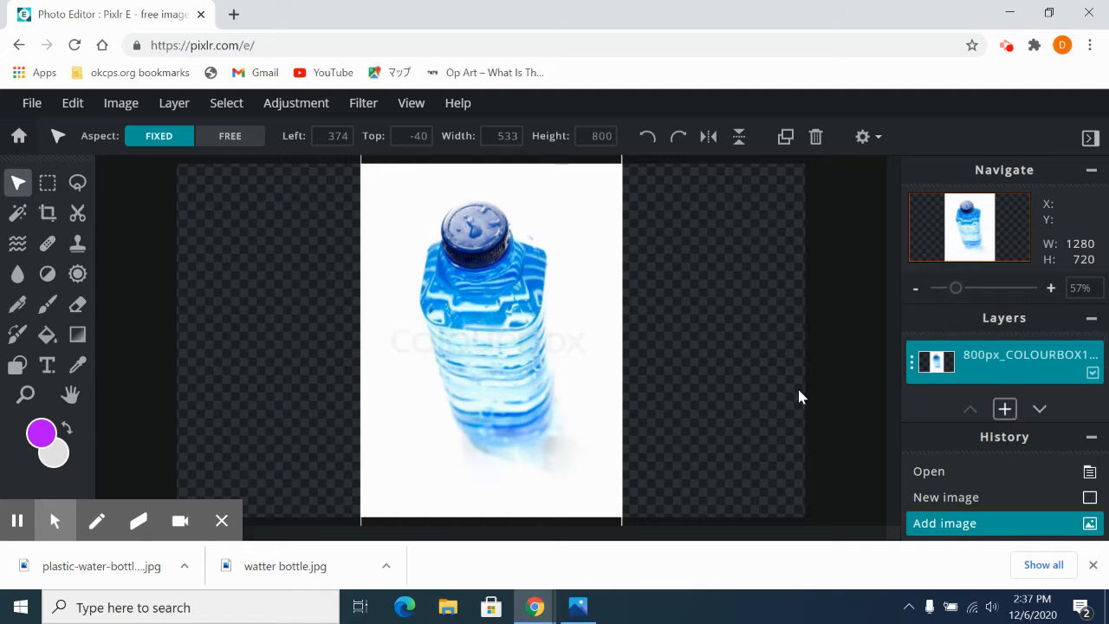
- Add an empty layer above the bottle photo
left_click(177, 104)
left_click(1005, 409)
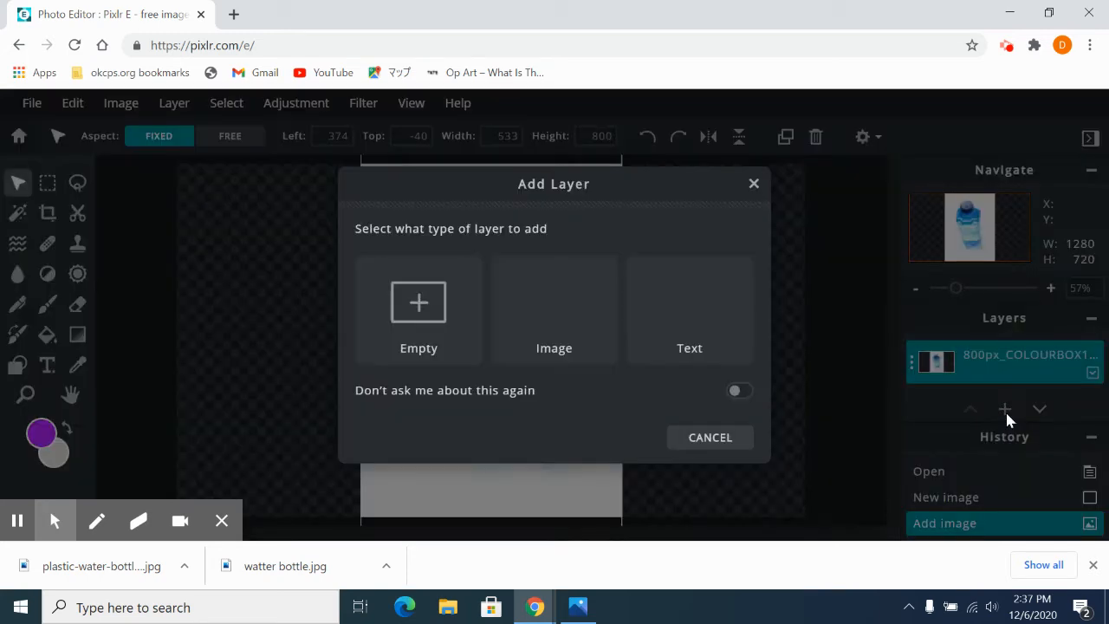
left_click(416, 323)
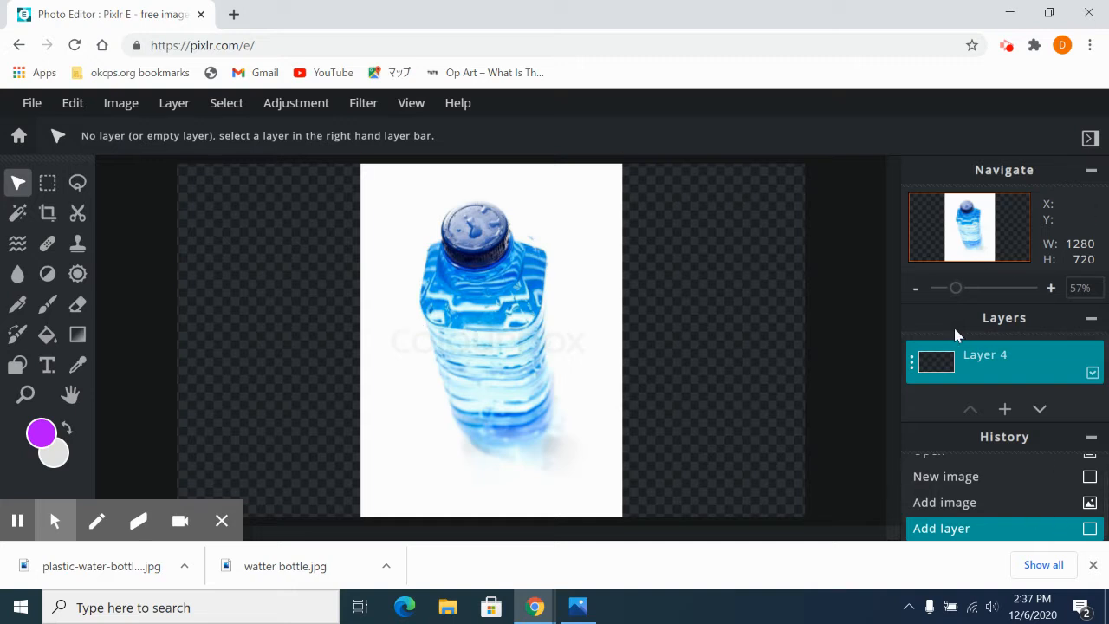
- Collapse the History section to make room for the whole layer stack, and make the empty top layer active
left_click(994, 368)
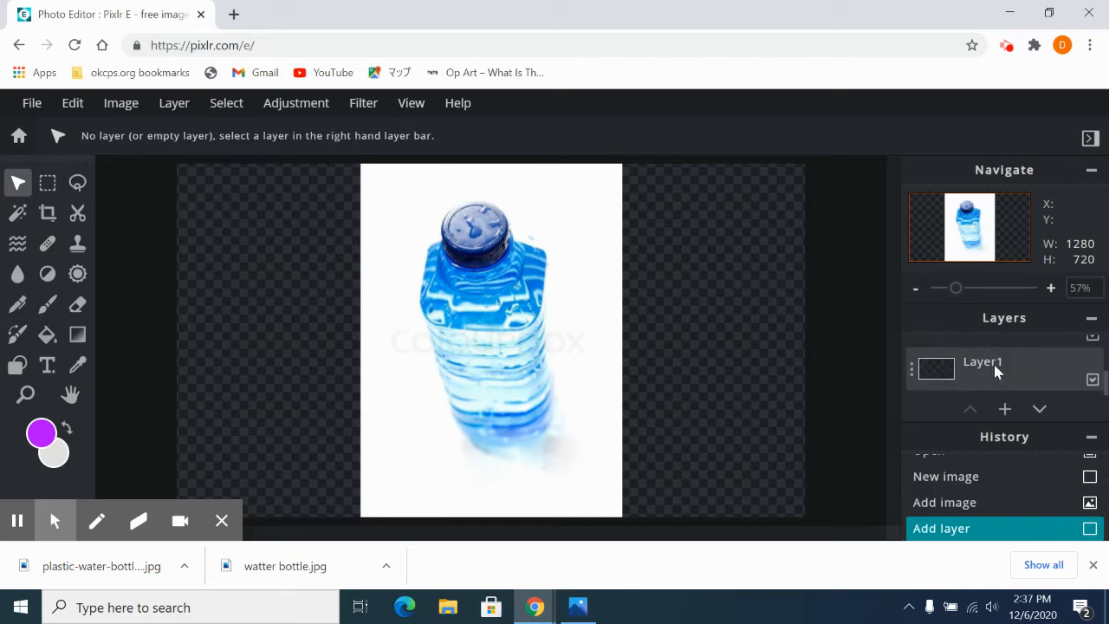
left_click(993, 364)
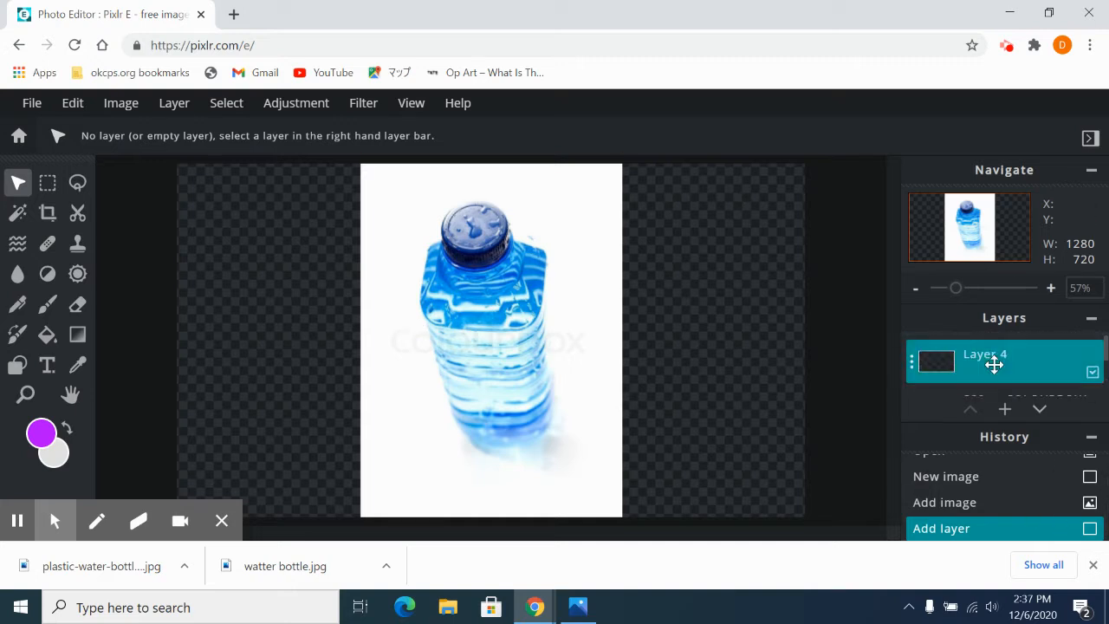
left_click(1091, 442)
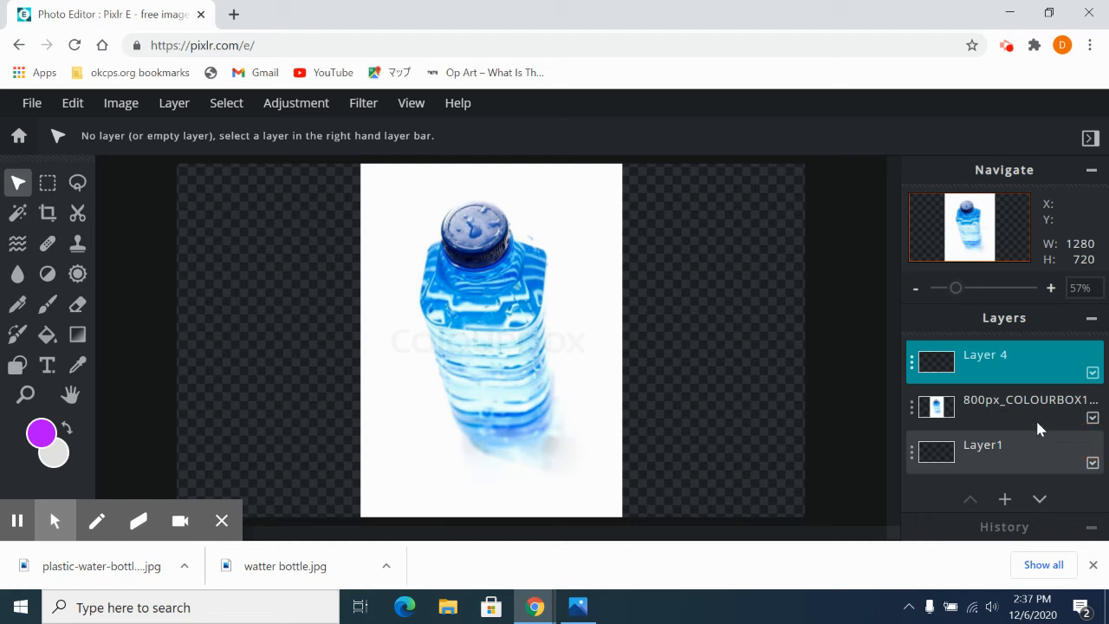
left_click(986, 407)
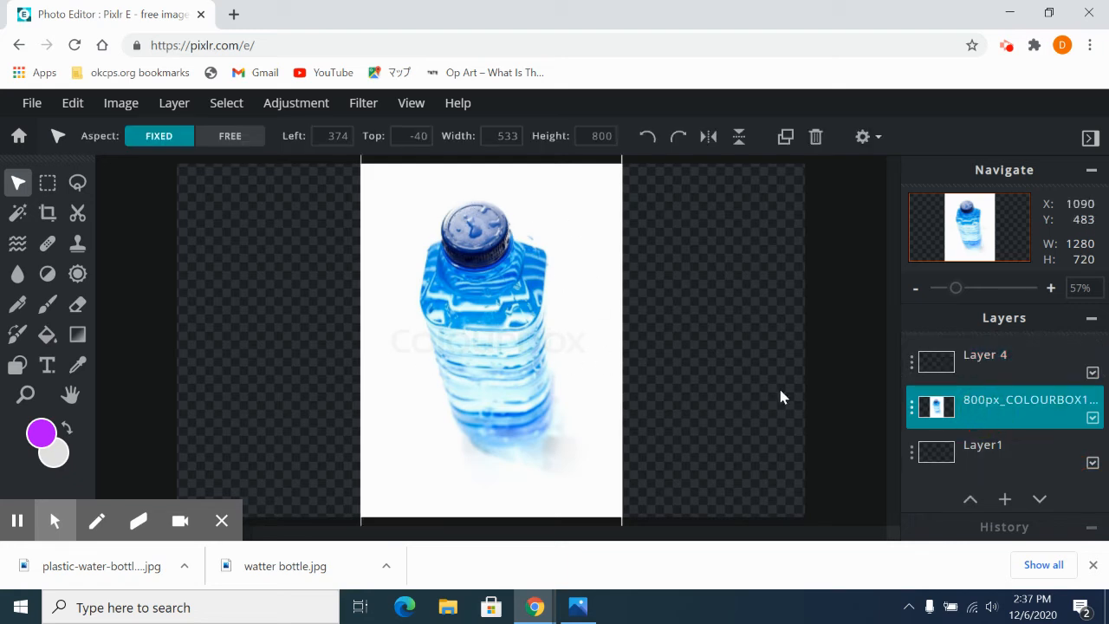
left_click(992, 356)
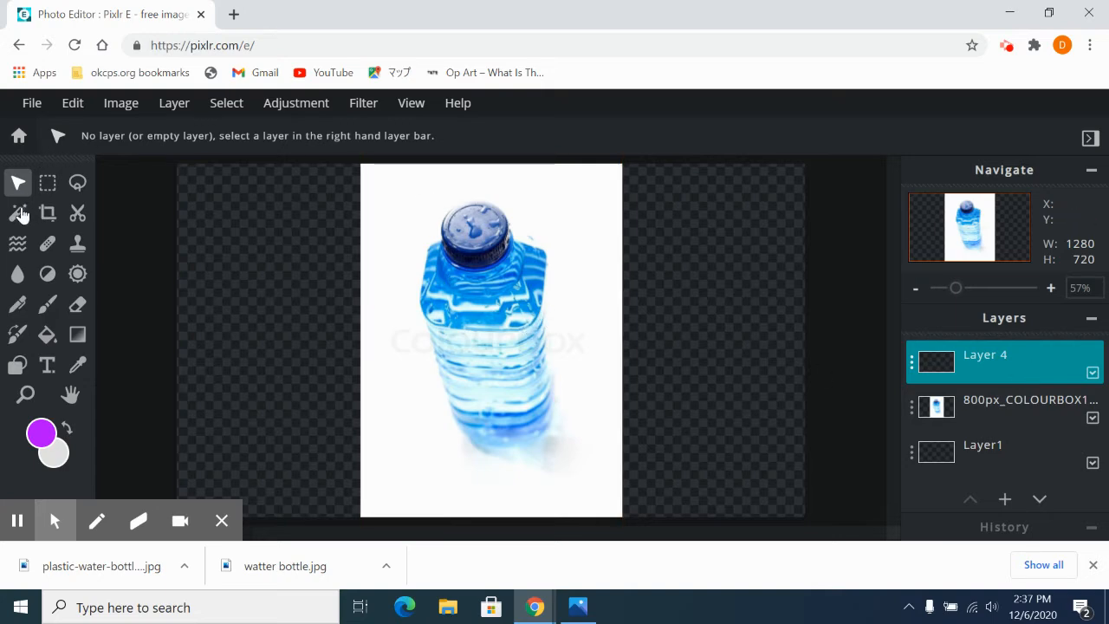
- Try out the Brush tool's settings with the 50 px round tip and 2% softness
left_click(23, 312)
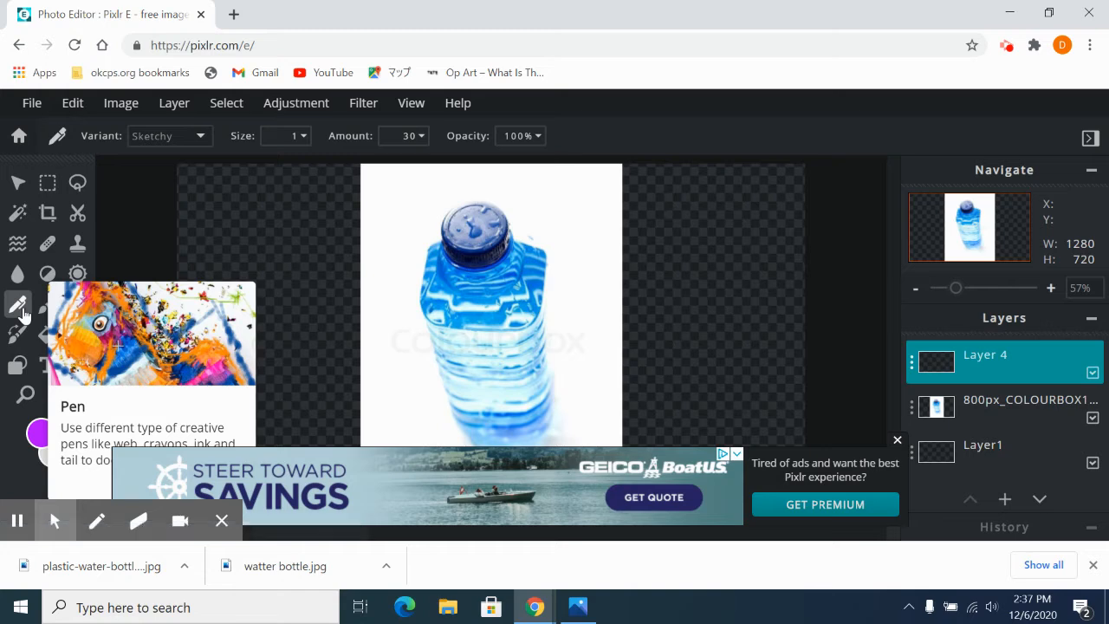
left_click(48, 305)
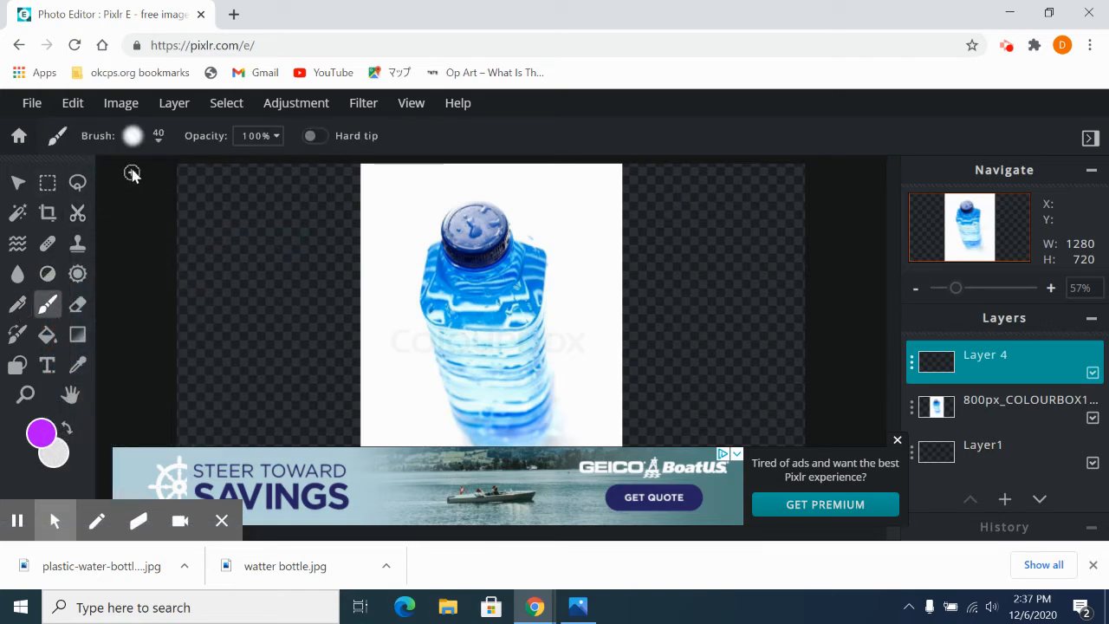
left_click(157, 139)
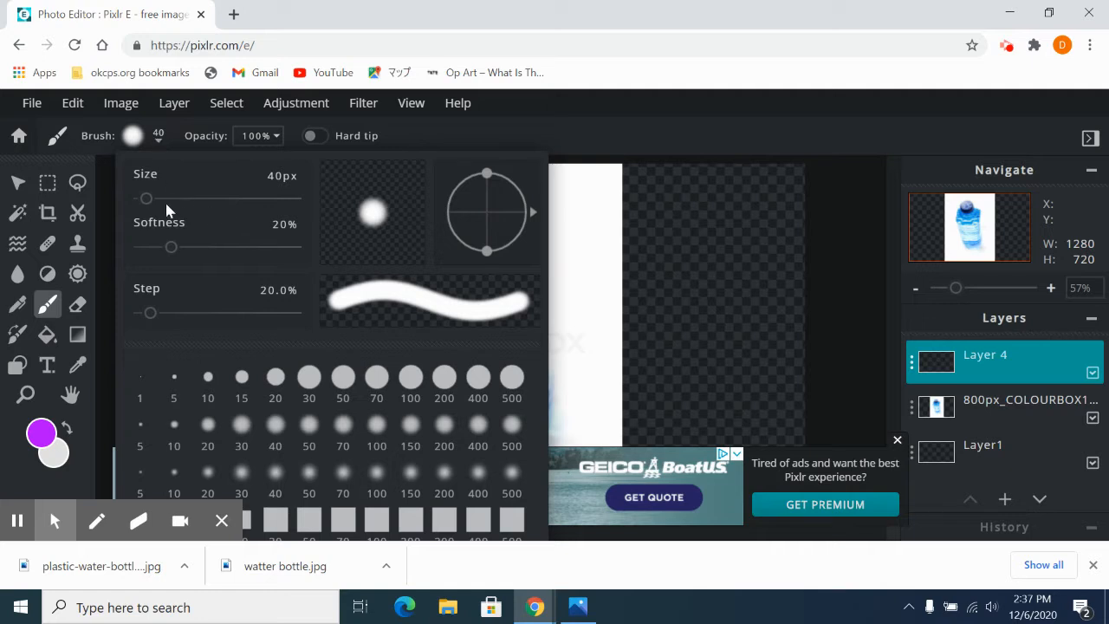
left_click_drag(148, 201, 138, 201)
left_click_drag(161, 245, 144, 247)
left_click(343, 378)
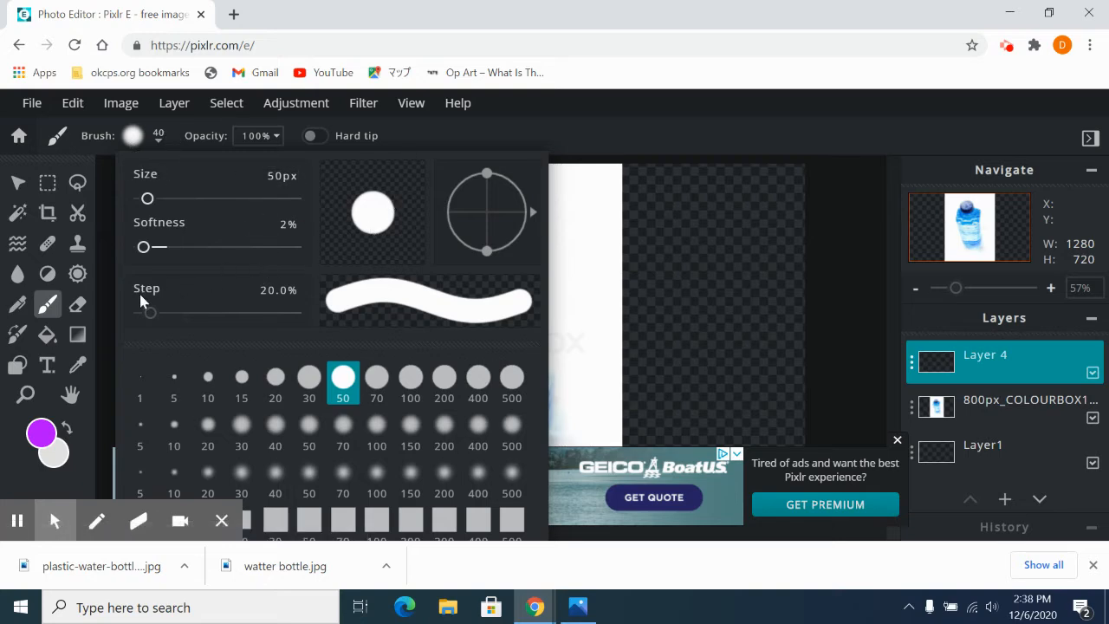
- Set up the Pen tool with the Crayon variant and a bright green foreground colour
left_click(16, 312)
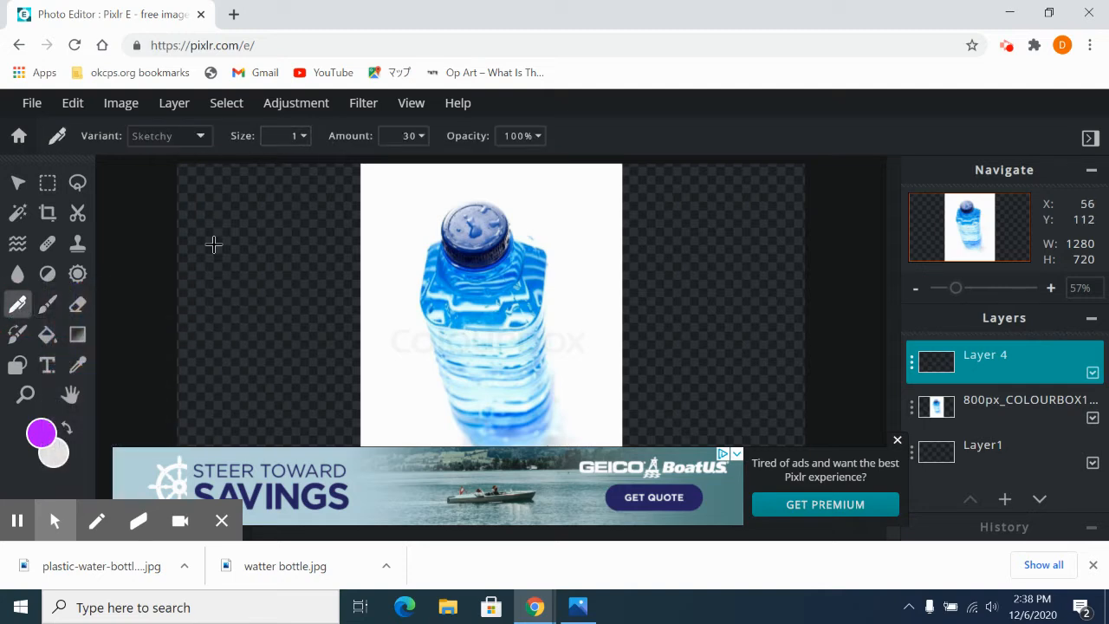
left_click(896, 440)
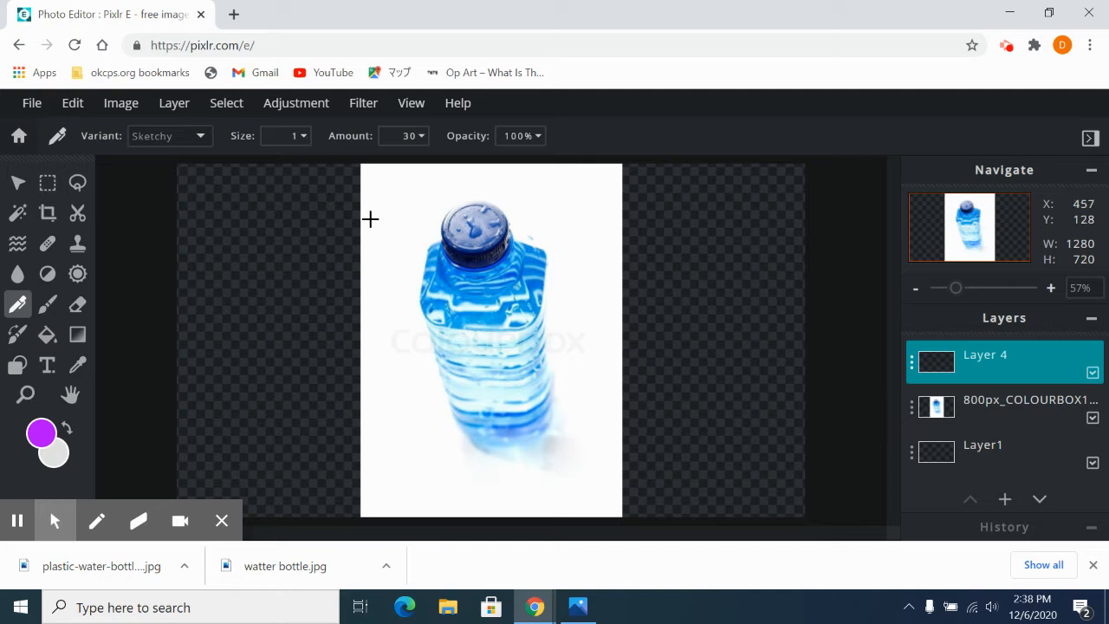
left_click(199, 136)
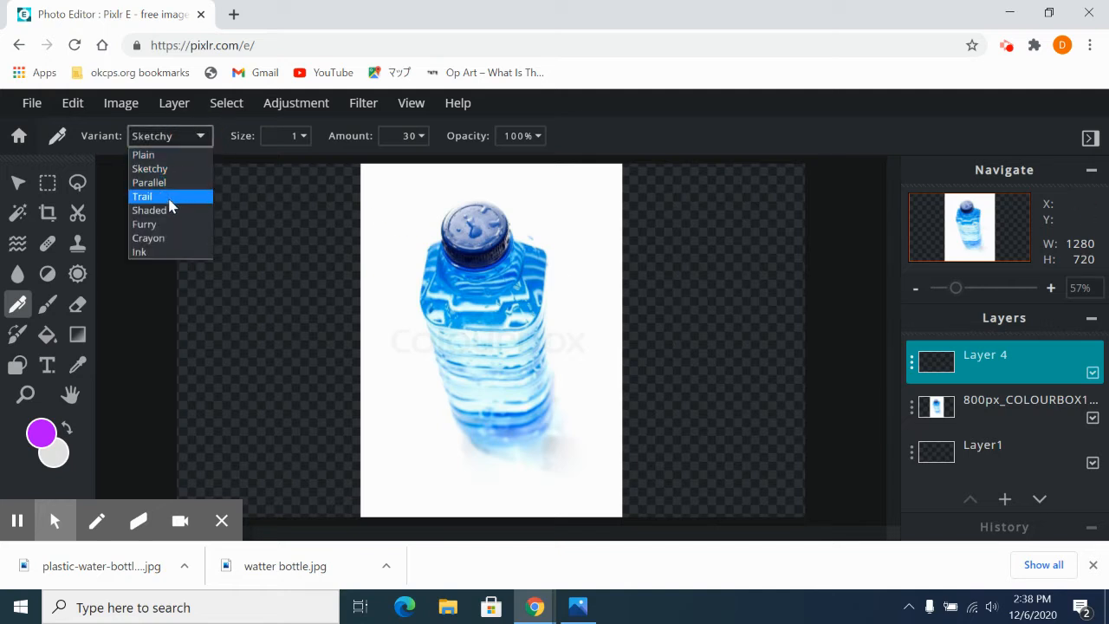
left_click(162, 246)
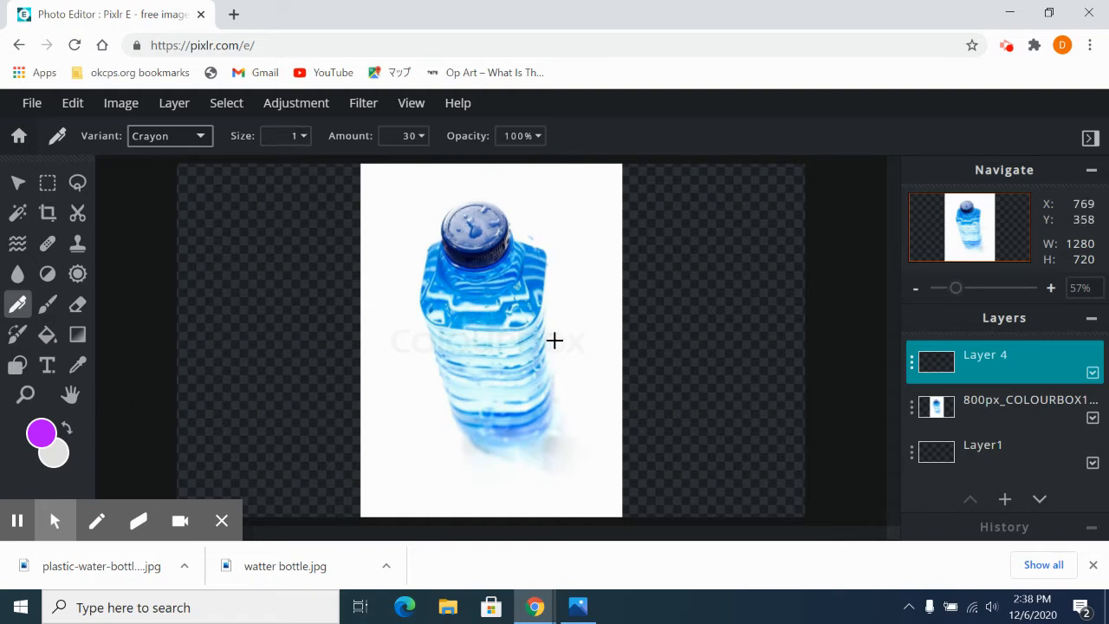
left_click(50, 440)
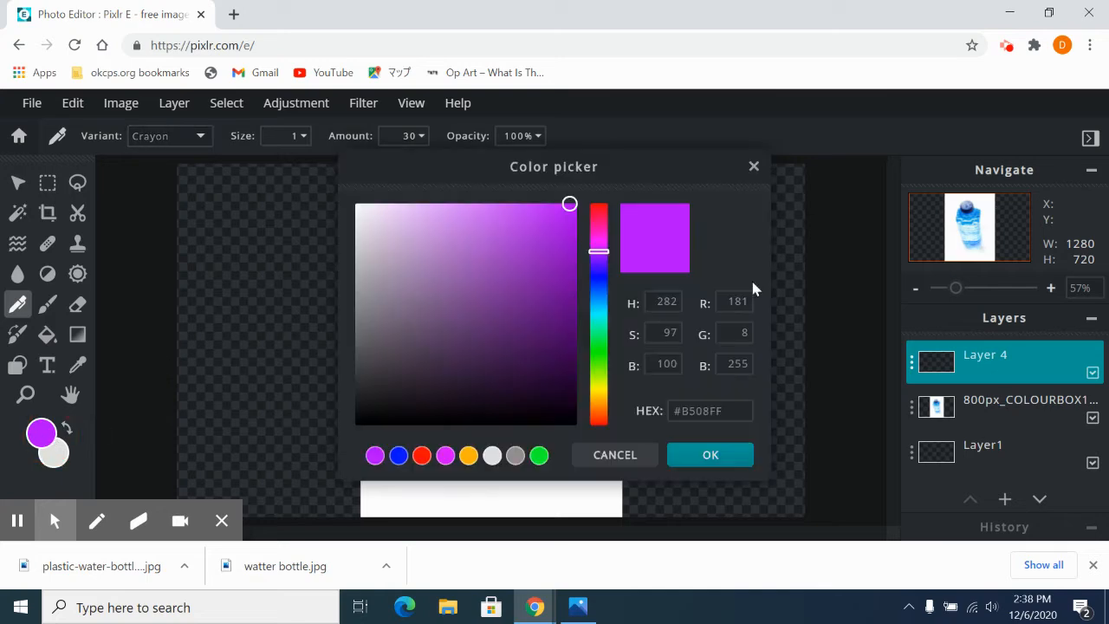
left_click_drag(607, 258, 598, 343)
left_click(698, 464)
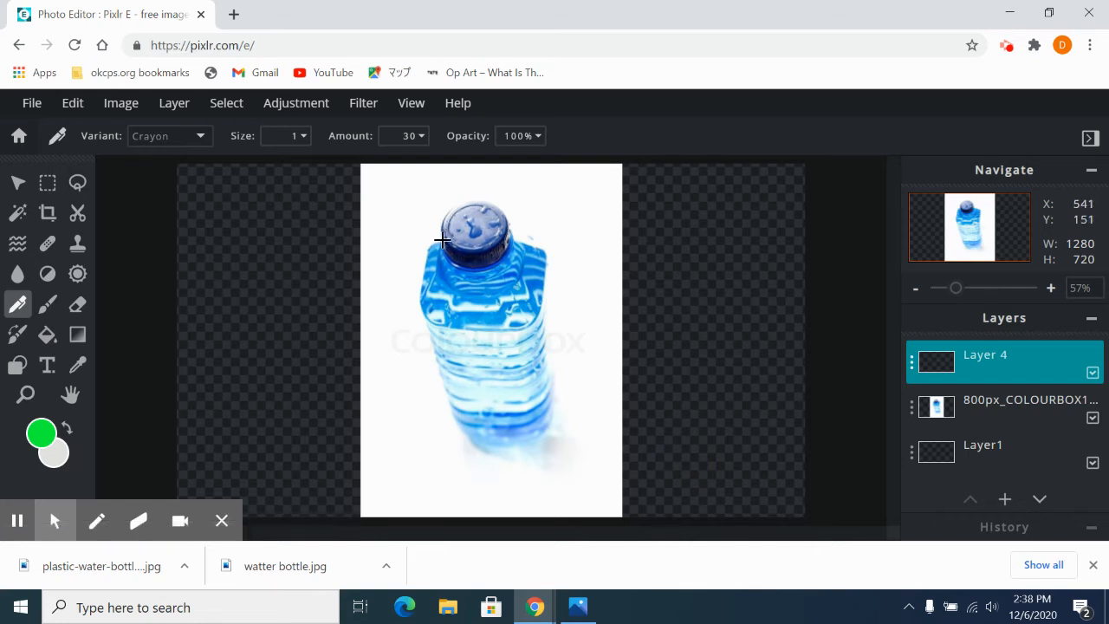
- Trace the bottle's outer outline and the cap's top face in green on Layer 4, checking the drawing with the photo briefly hidden
mouse_move(442, 240)
left_mouse_down()
mouse_move(448, 204)
mouse_move(466, 199)
mouse_move(501, 210)
mouse_move(514, 234)
left_mouse_up()
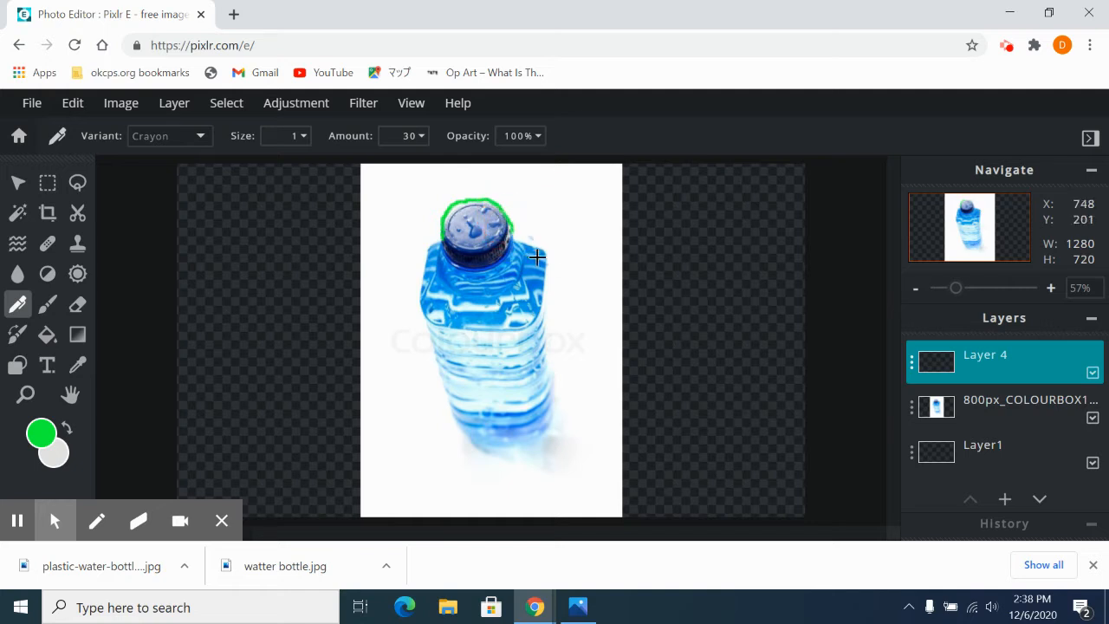
key("ctrl+z")
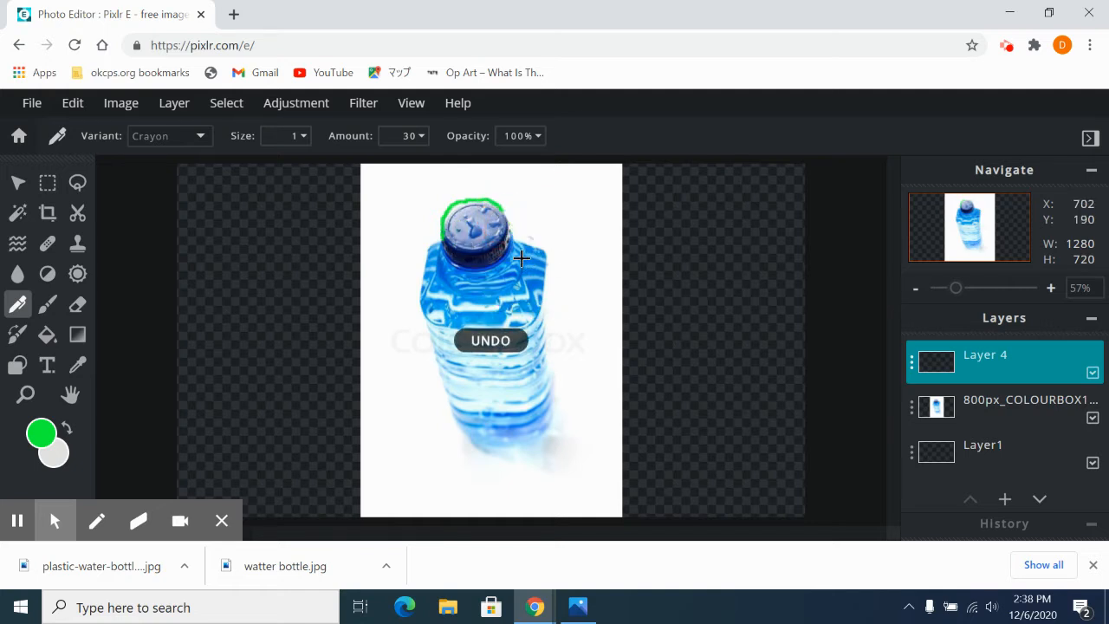
key("ctrl+z")
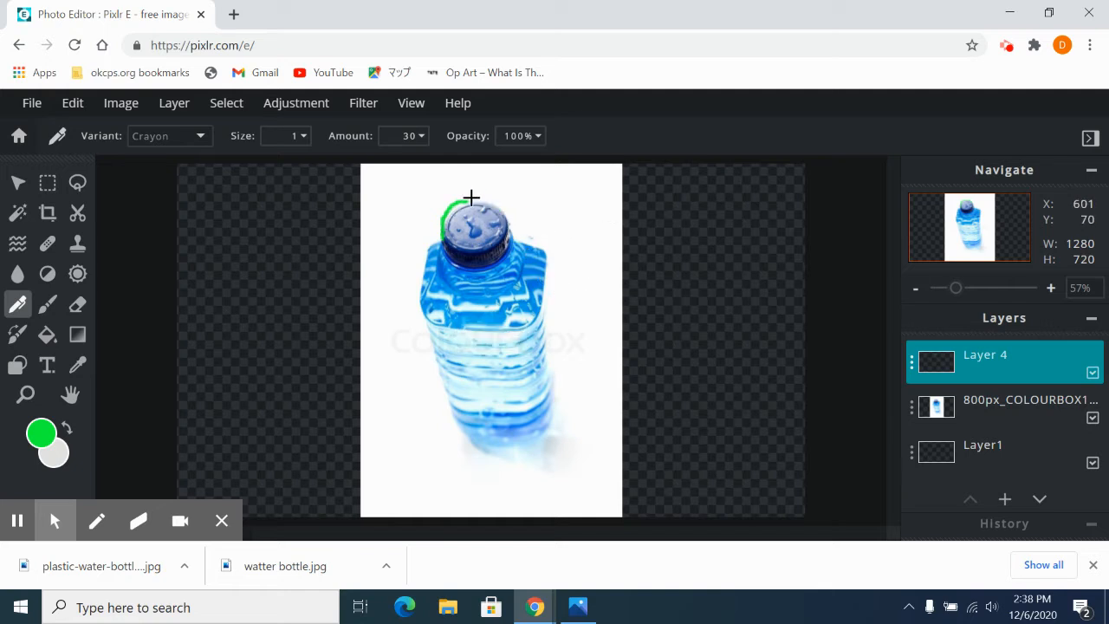
mouse_move(463, 201)
left_mouse_down()
mouse_move(488, 203)
mouse_move(522, 244)
mouse_move(519, 230)
mouse_move(543, 248)
mouse_move(551, 394)
mouse_move(538, 437)
left_mouse_up()
mouse_move(471, 444)
left_mouse_down()
mouse_move(520, 453)
mouse_move(542, 432)
left_mouse_up()
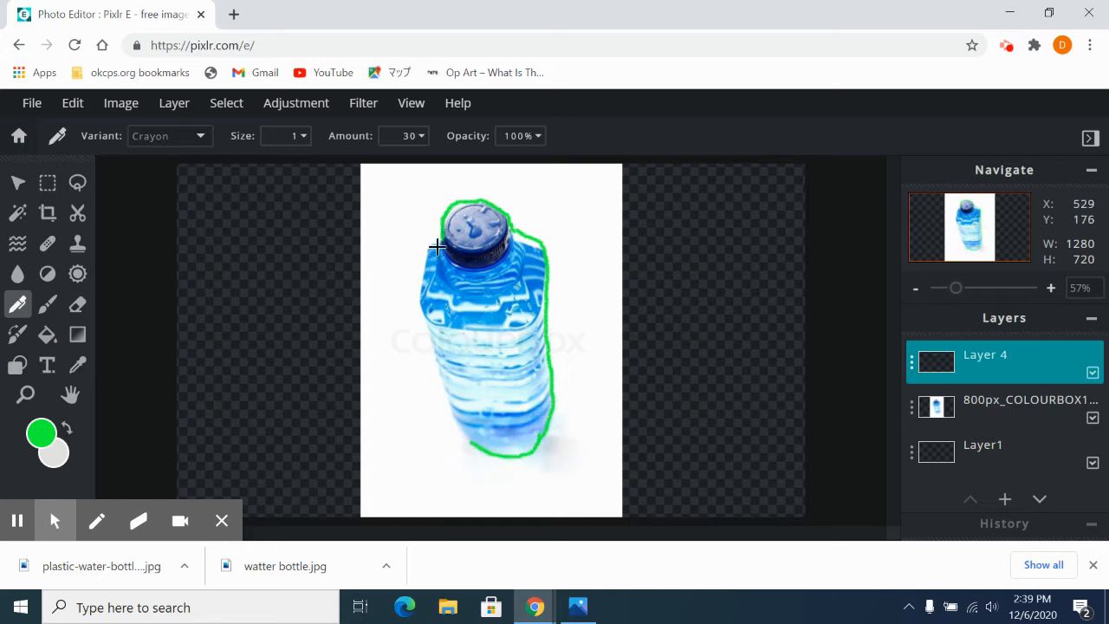
mouse_move(441, 243)
left_mouse_down()
mouse_move(421, 309)
mouse_move(470, 444)
left_mouse_up()
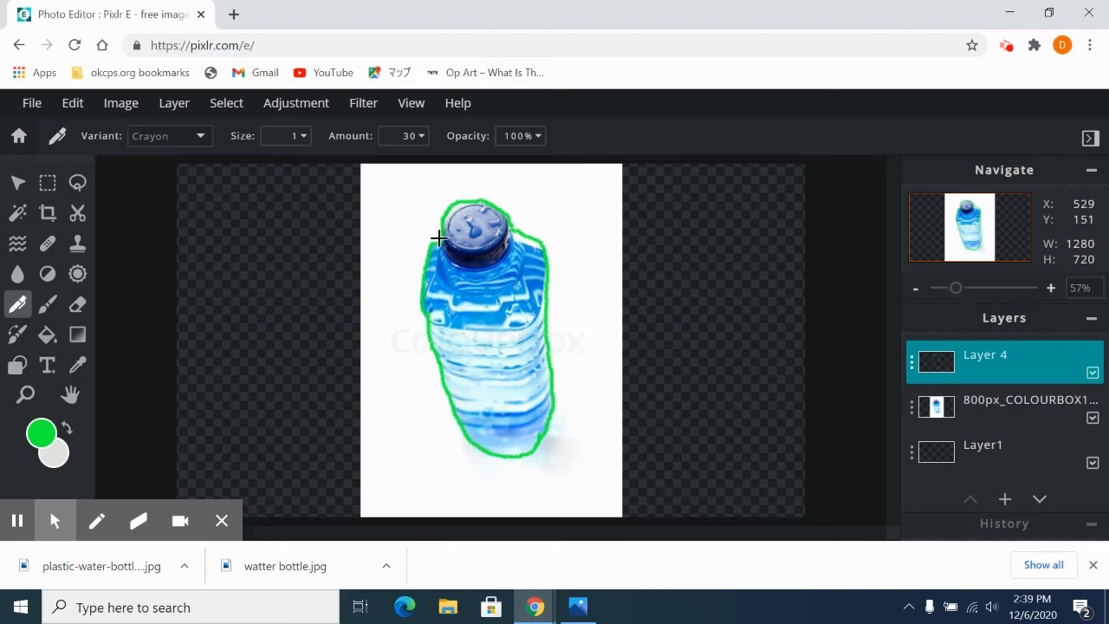
mouse_move(444, 228)
left_mouse_down()
mouse_move(495, 253)
mouse_move(507, 226)
mouse_move(502, 245)
mouse_move(529, 251)
left_mouse_up()
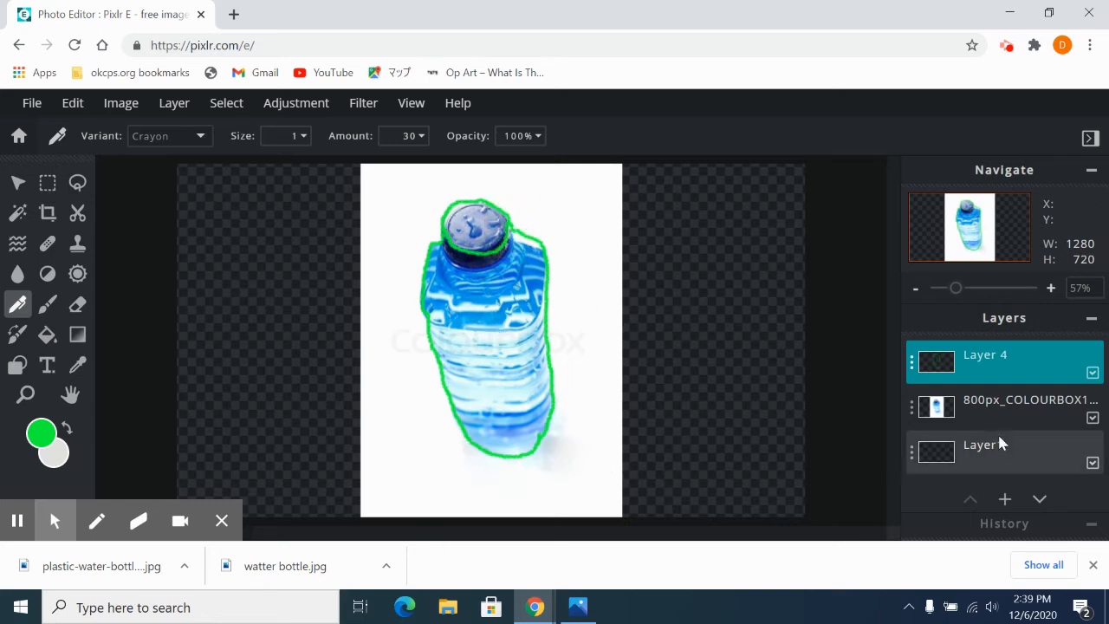
left_click(1093, 418)
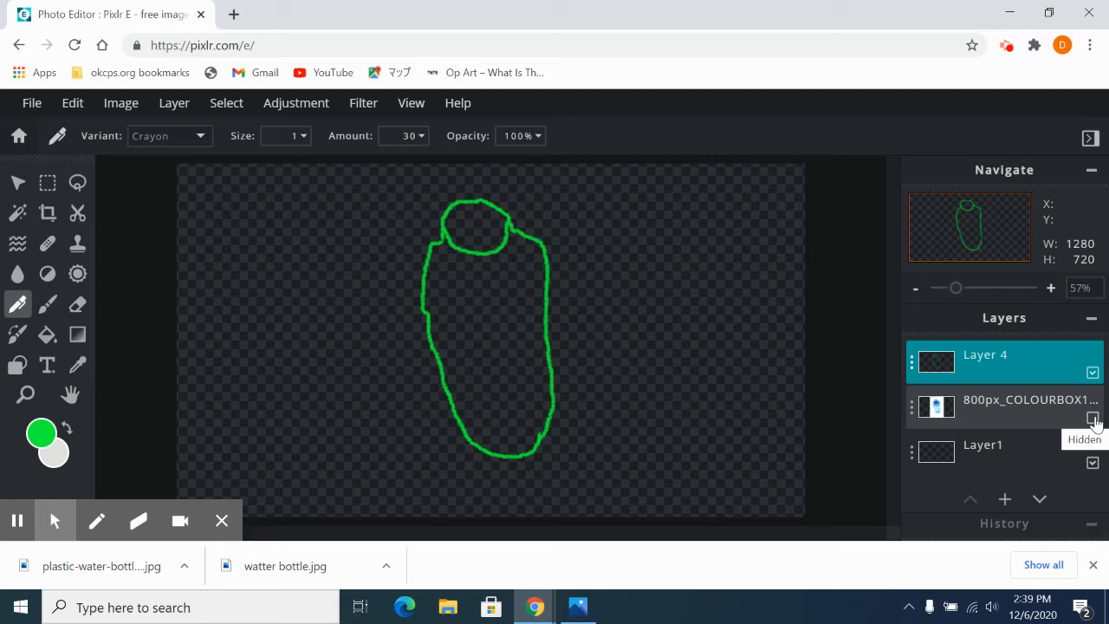
left_click(1092, 418)
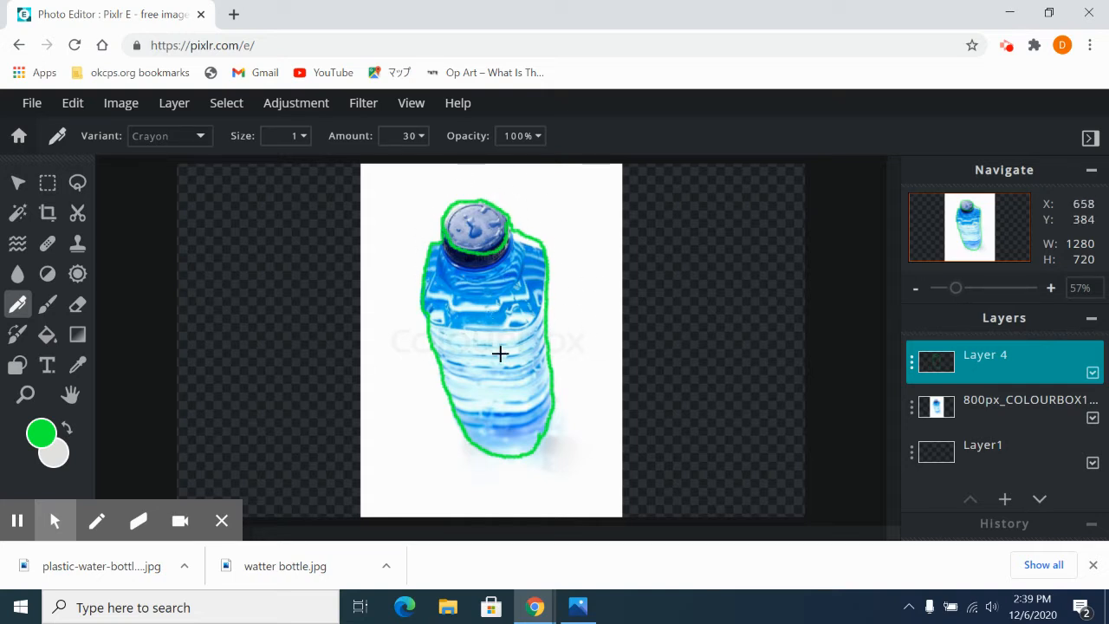
- Trace the cap's lower rim, the curve of the neck and the lower edge of the bottle's shoulder
left_click(442, 238)
mouse_move(441, 238)
left_mouse_down()
mouse_move(449, 259)
mouse_move(488, 270)
mouse_move(512, 261)
mouse_move(524, 230)
left_mouse_up()
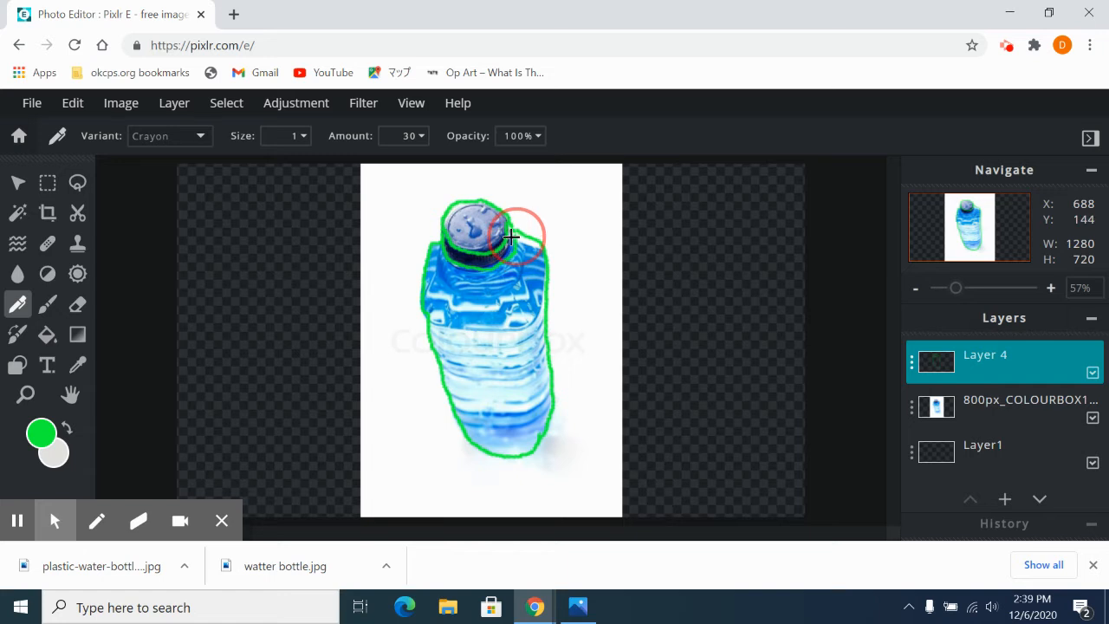
mouse_move(436, 246)
left_mouse_down()
mouse_move(445, 285)
mouse_move(479, 294)
mouse_move(504, 292)
mouse_move(515, 262)
left_mouse_up()
mouse_move(430, 320)
left_mouse_down()
mouse_move(498, 329)
mouse_move(544, 312)
left_mouse_up()
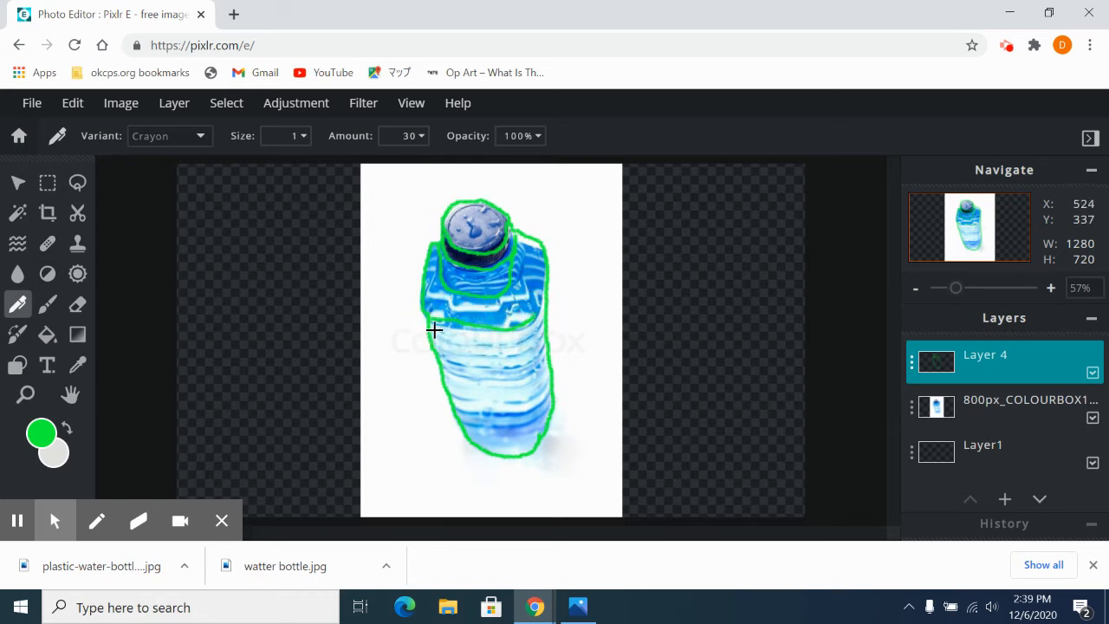
- Draw the curved ridge lines across the bottle's body down to its base, and hide the bottle photo layer
mouse_move(434, 330)
left_mouse_down()
mouse_move(518, 346)
mouse_move(546, 319)
left_mouse_up()
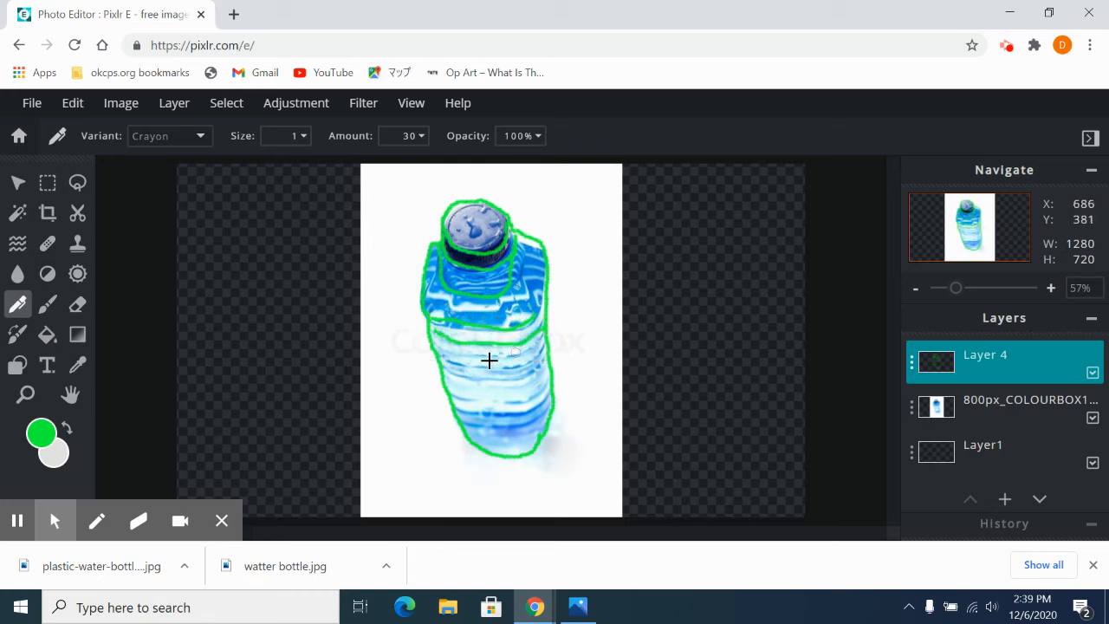
mouse_move(431, 344)
left_mouse_down()
mouse_move(515, 355)
mouse_move(547, 333)
left_mouse_up()
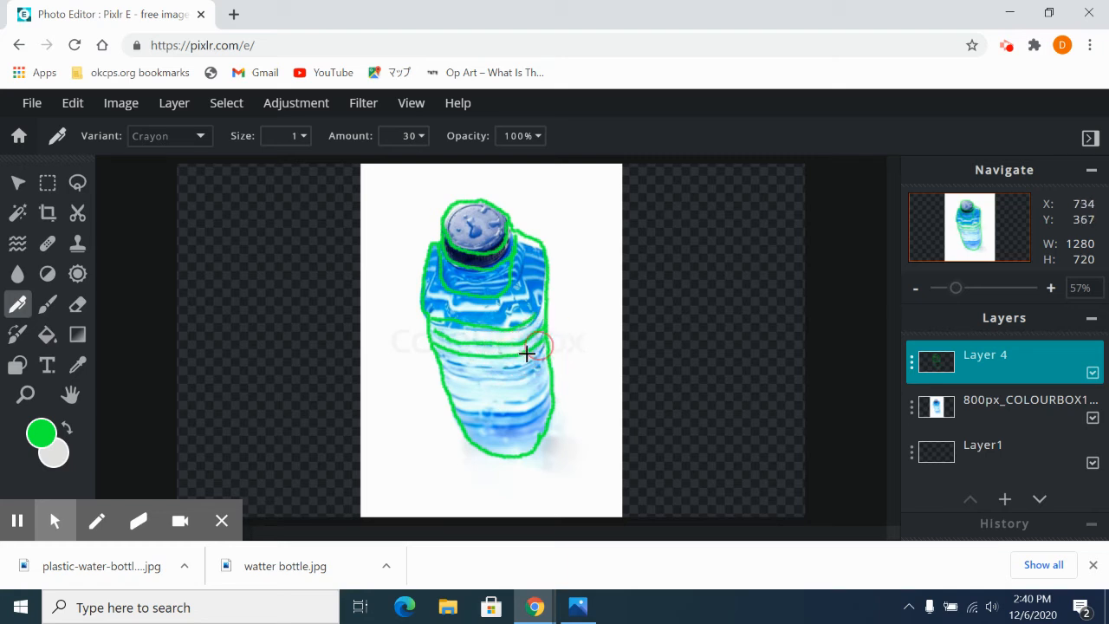
mouse_move(443, 359)
left_mouse_down()
mouse_move(523, 371)
mouse_move(547, 349)
left_mouse_up()
left_click_drag(446, 369, 533, 370)
mouse_move(445, 394)
left_mouse_down()
mouse_move(525, 399)
mouse_move(548, 371)
left_mouse_up()
left_click_drag(451, 412, 551, 392)
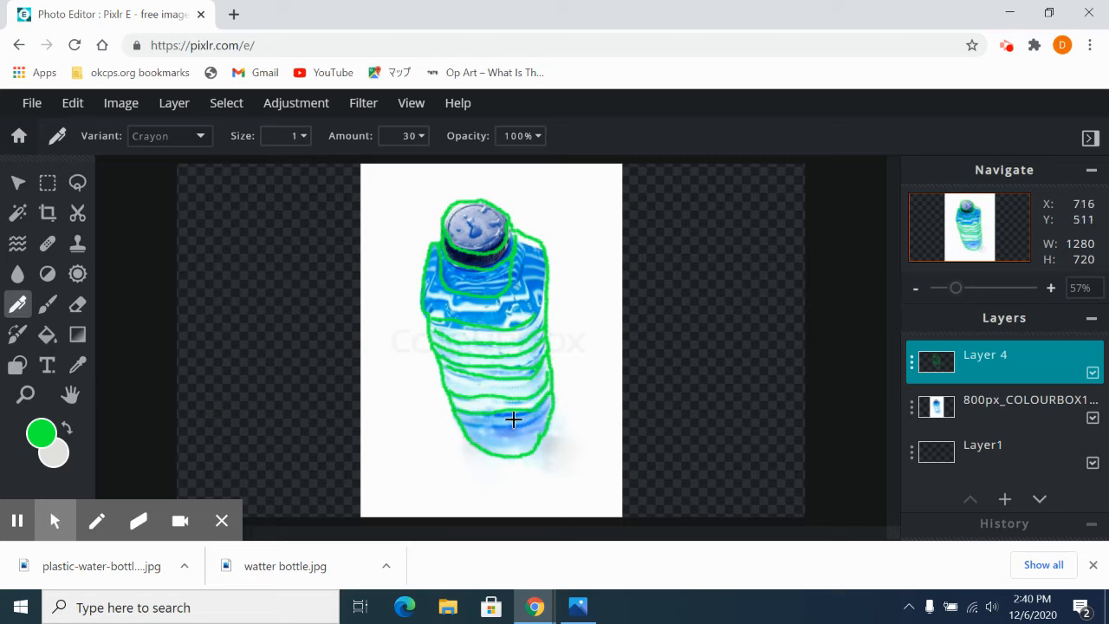
mouse_move(462, 421)
left_mouse_down()
mouse_move(535, 420)
mouse_move(554, 396)
left_mouse_up()
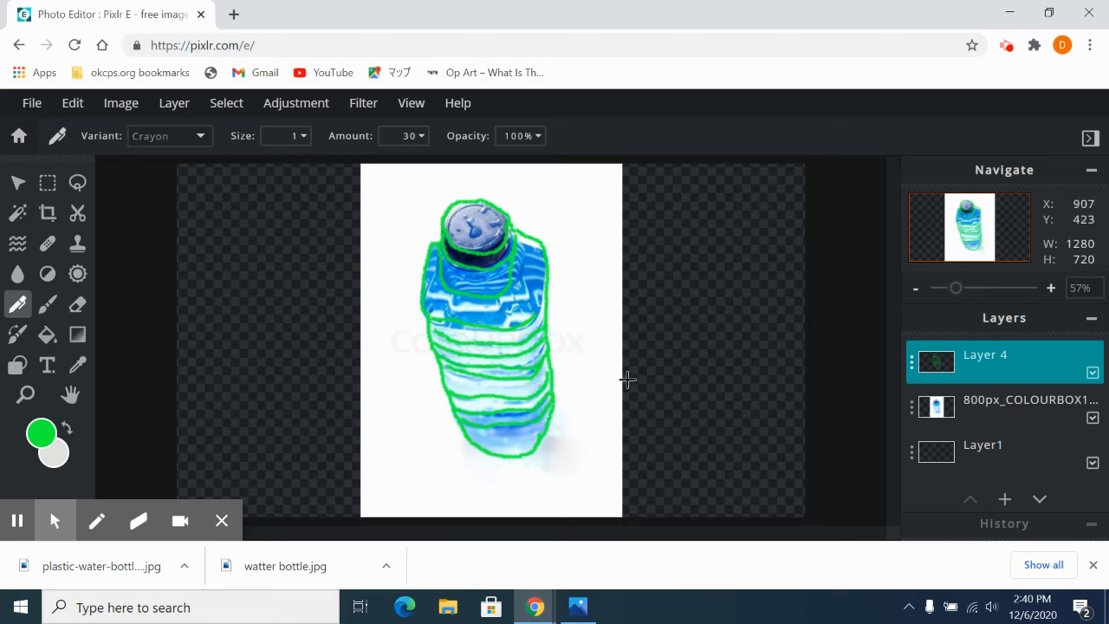
left_click(1093, 417)
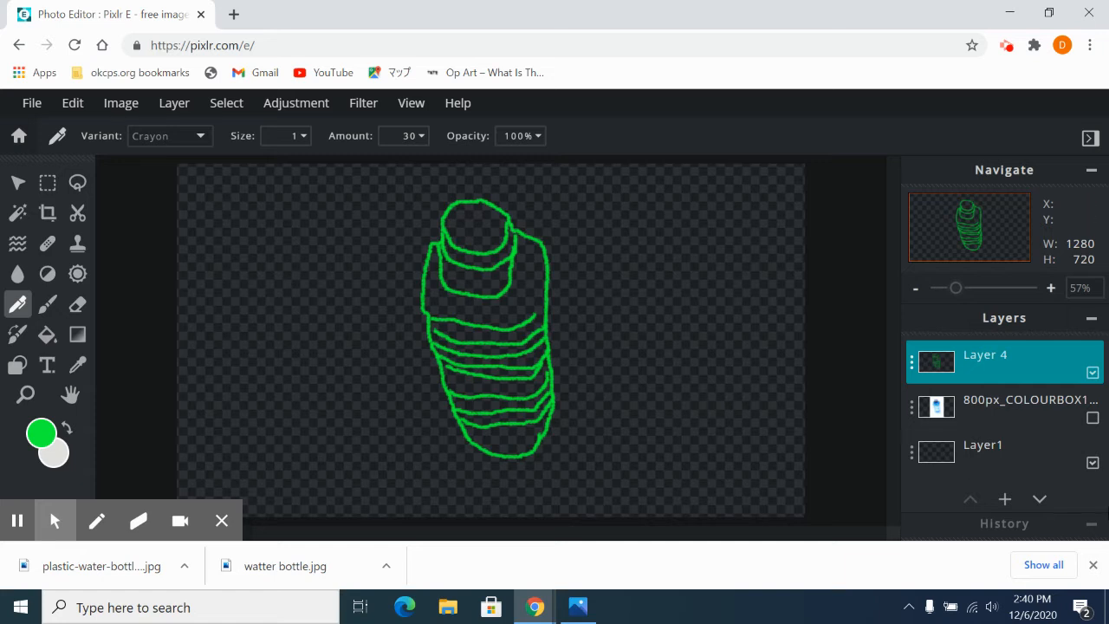
- Delete the Layer 4 line drawing and the bottle photo layer, leaving only Layer1
left_click(917, 368)
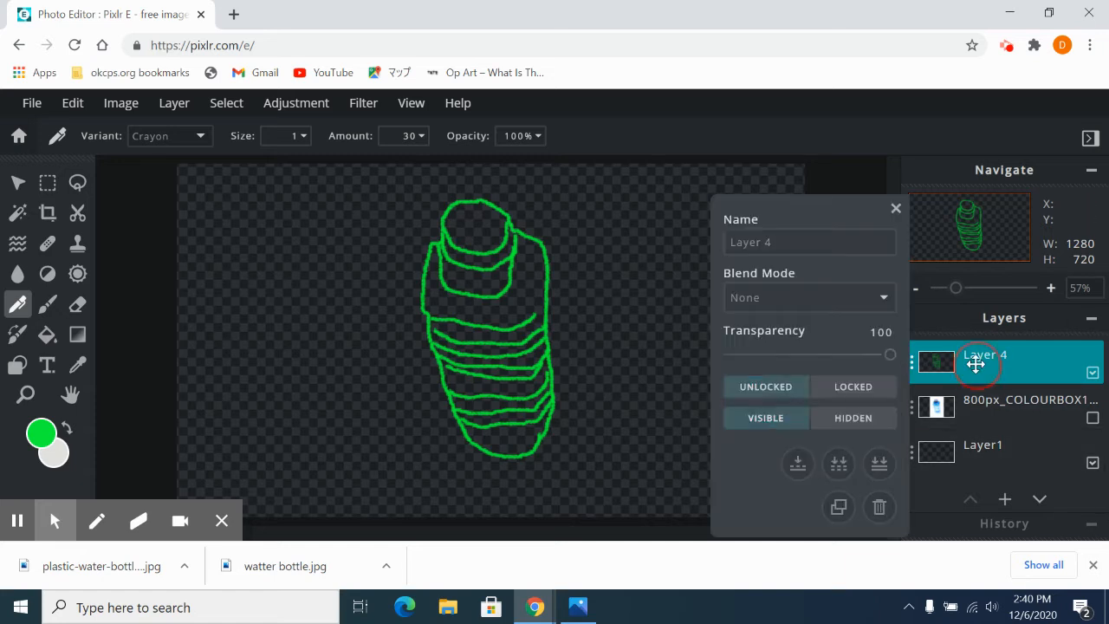
left_click(877, 509)
left_click(982, 380)
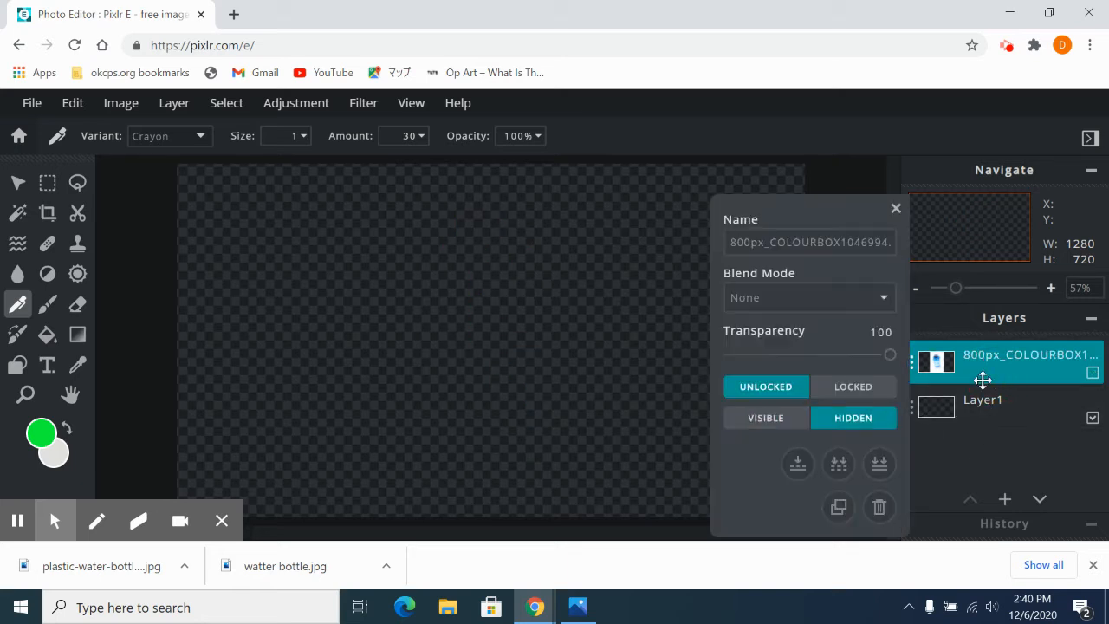
left_click(878, 509)
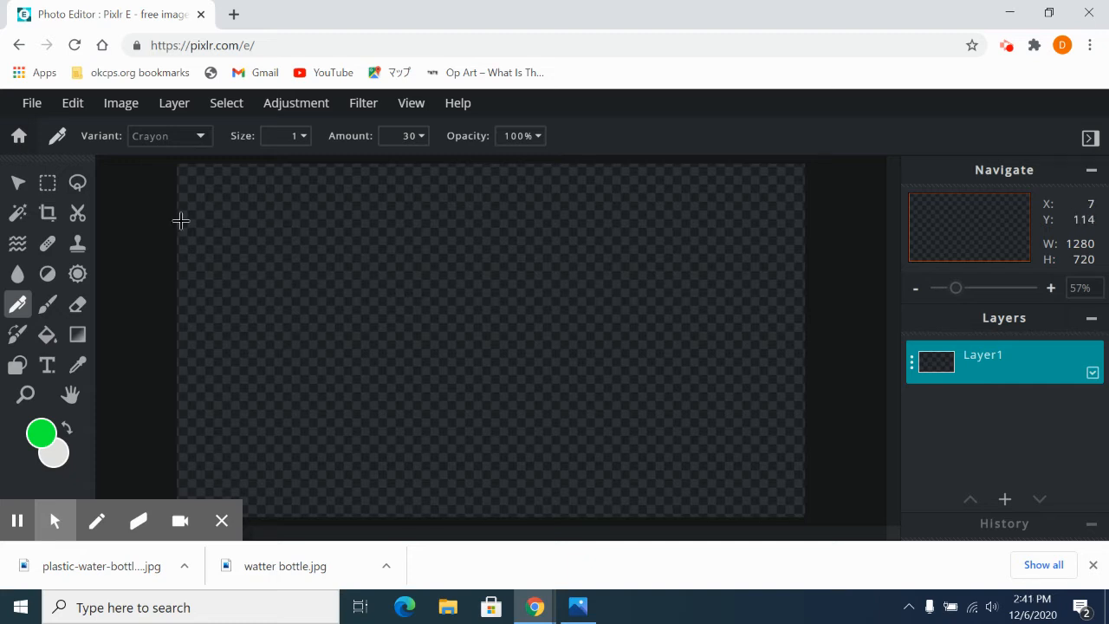
- Add the angelicaminpin dog photo from Downloads to the canvas as an image layer
left_click(177, 108)
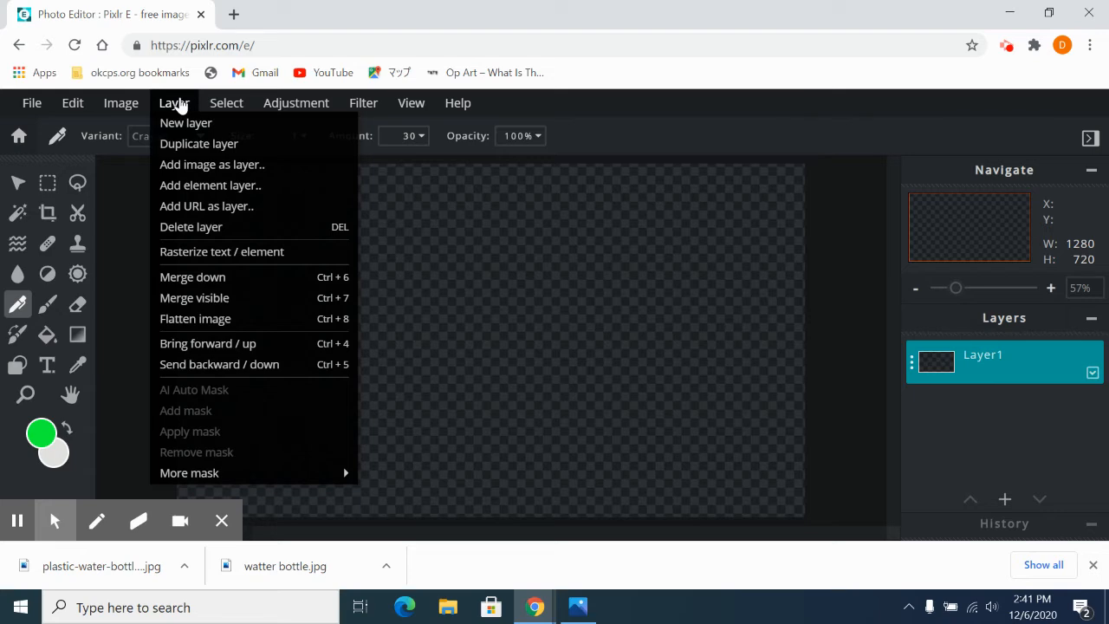
left_click(188, 164)
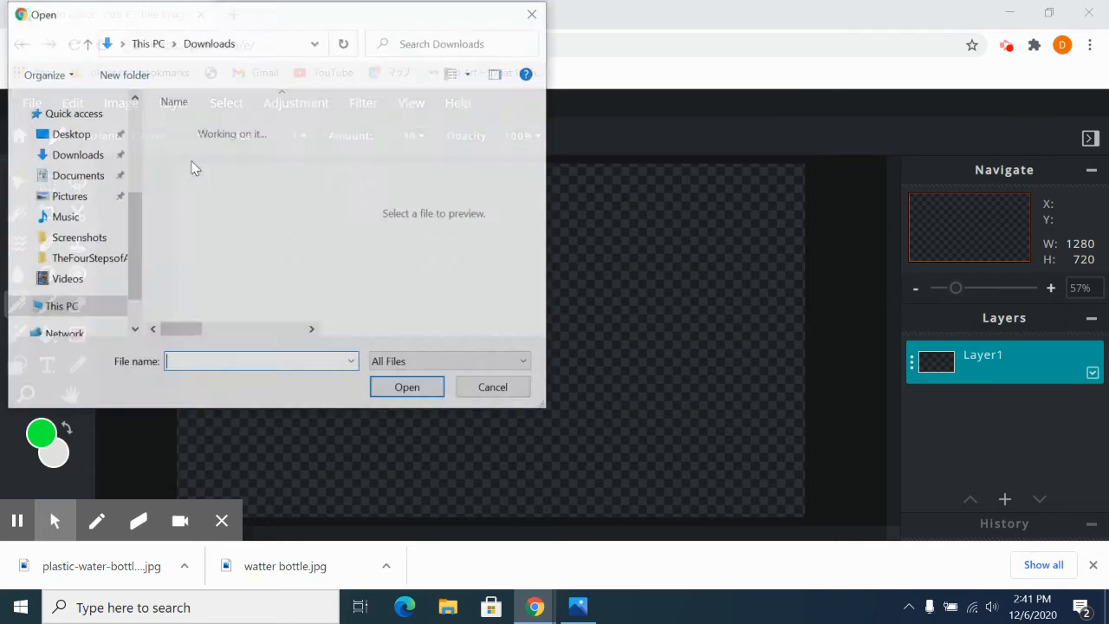
left_click(225, 188)
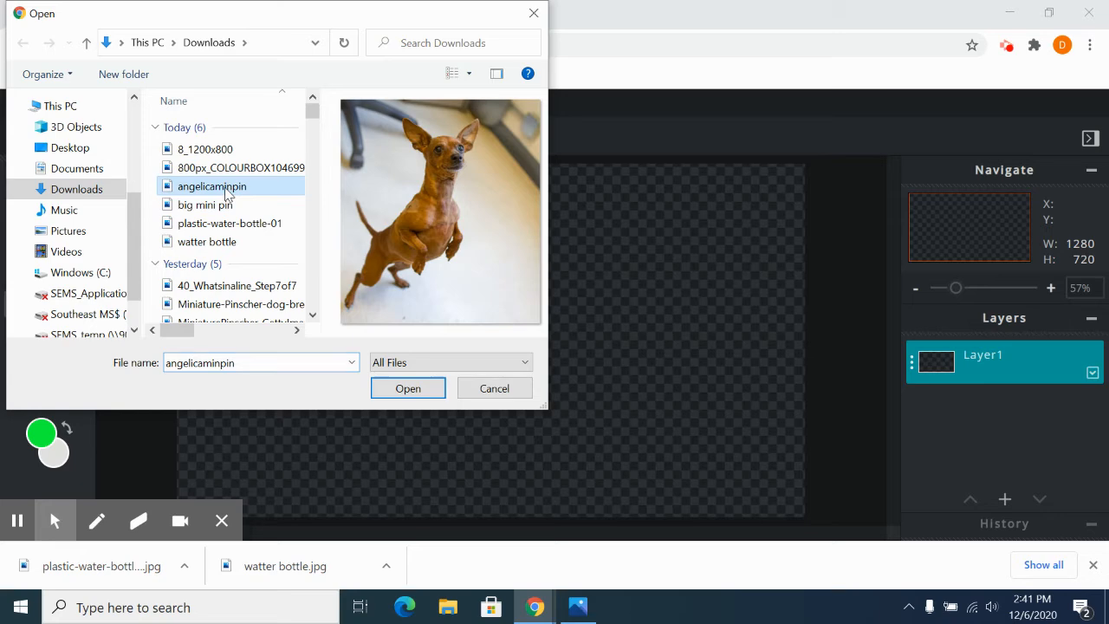
left_click(407, 393)
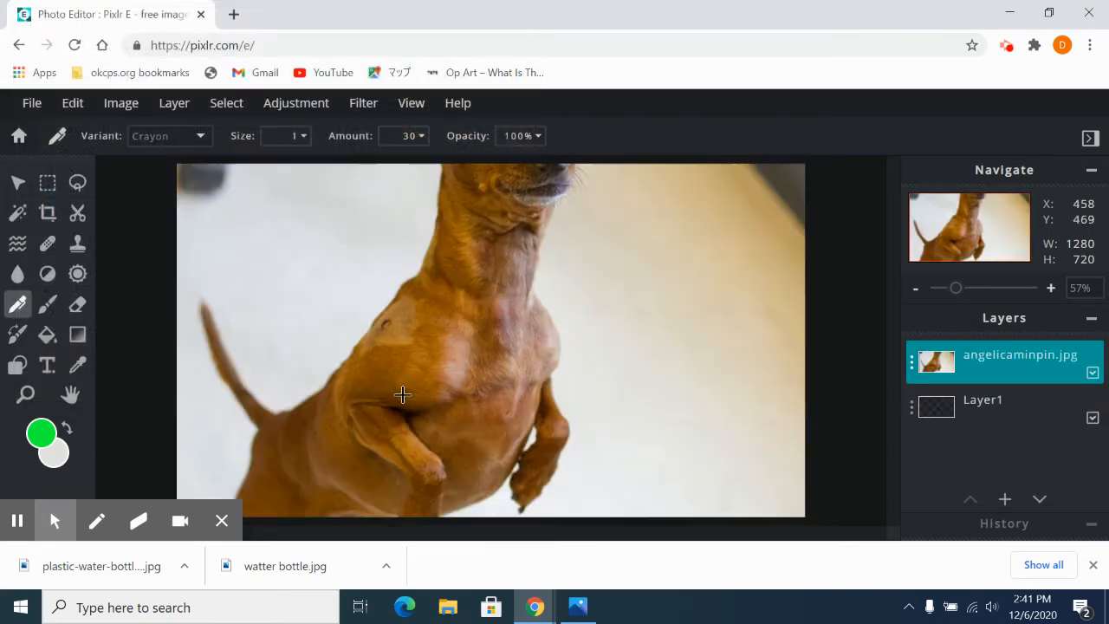
- Scale the dog photo down proportionally to about 664 by 747 so the whole dog fits on the canvas
left_click(17, 182)
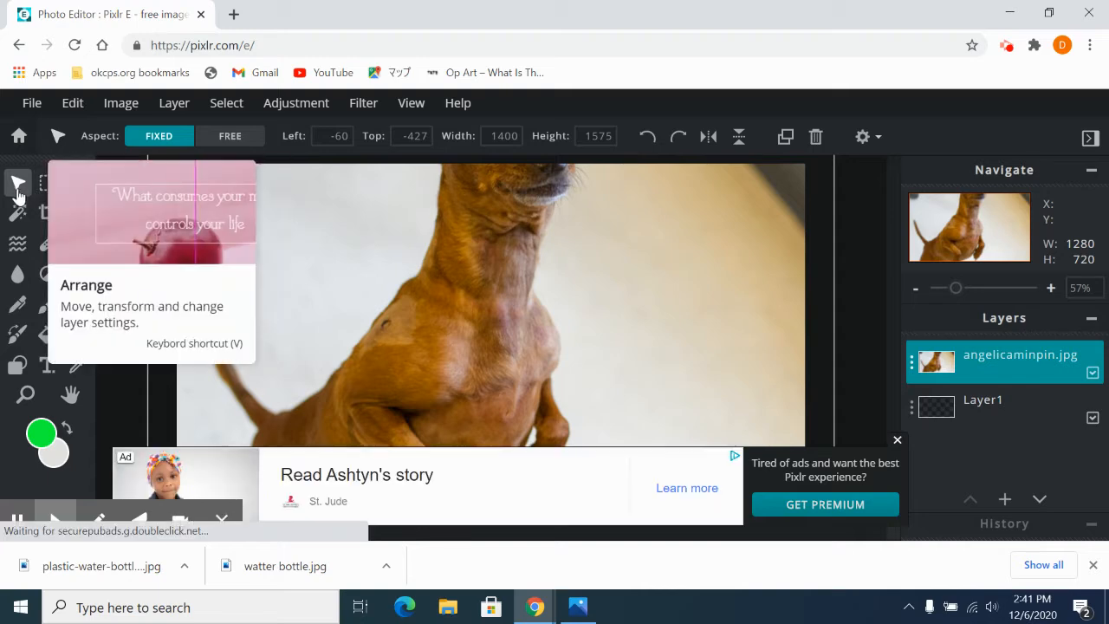
left_click(897, 442)
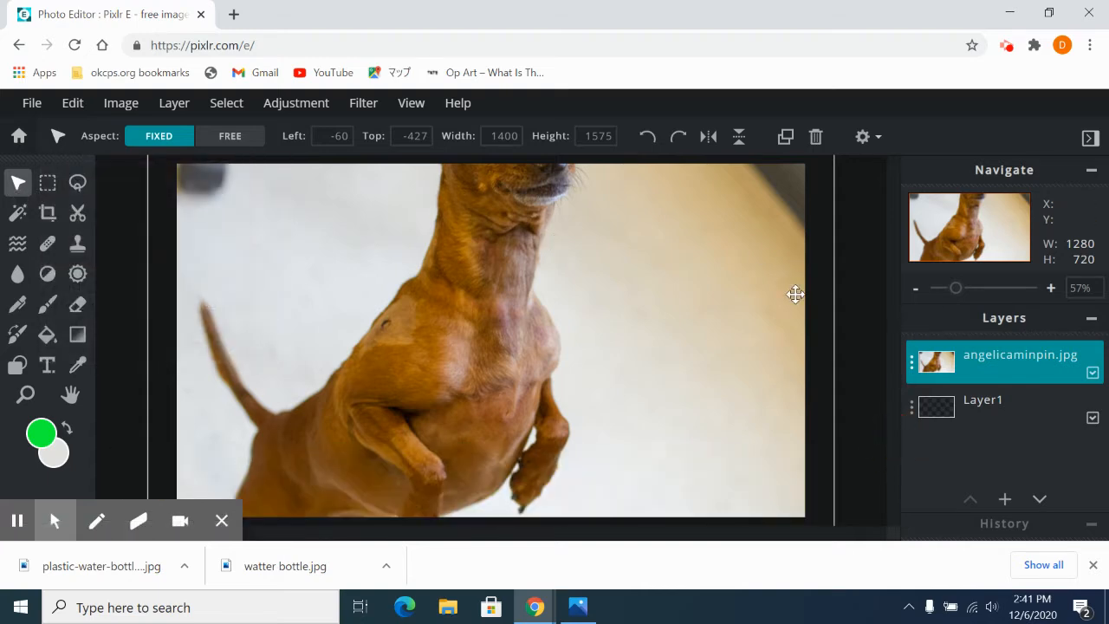
scroll(865, 310, "down", 5)
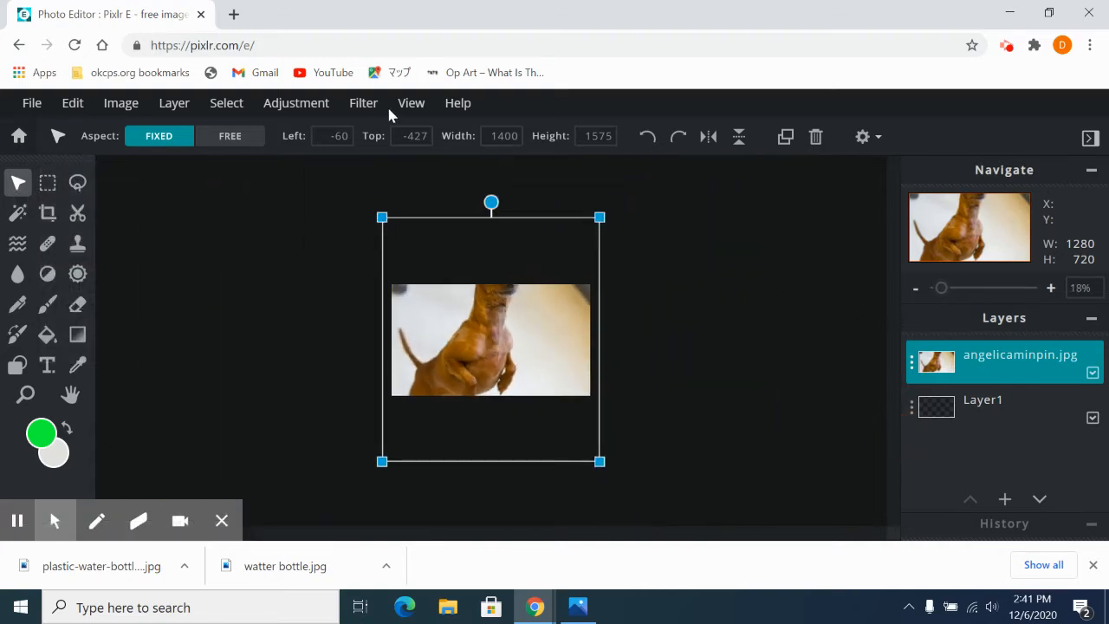
left_click_drag(381, 215, 440, 313)
left_click_drag(600, 464, 527, 343)
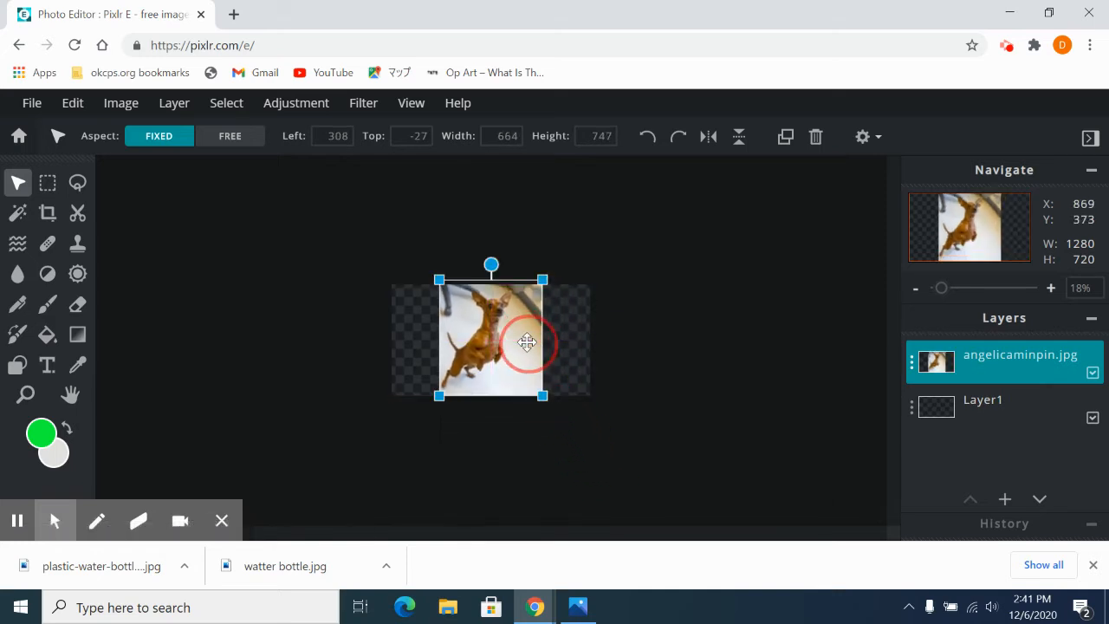
left_click(801, 307)
scroll(727, 304, "up", 4)
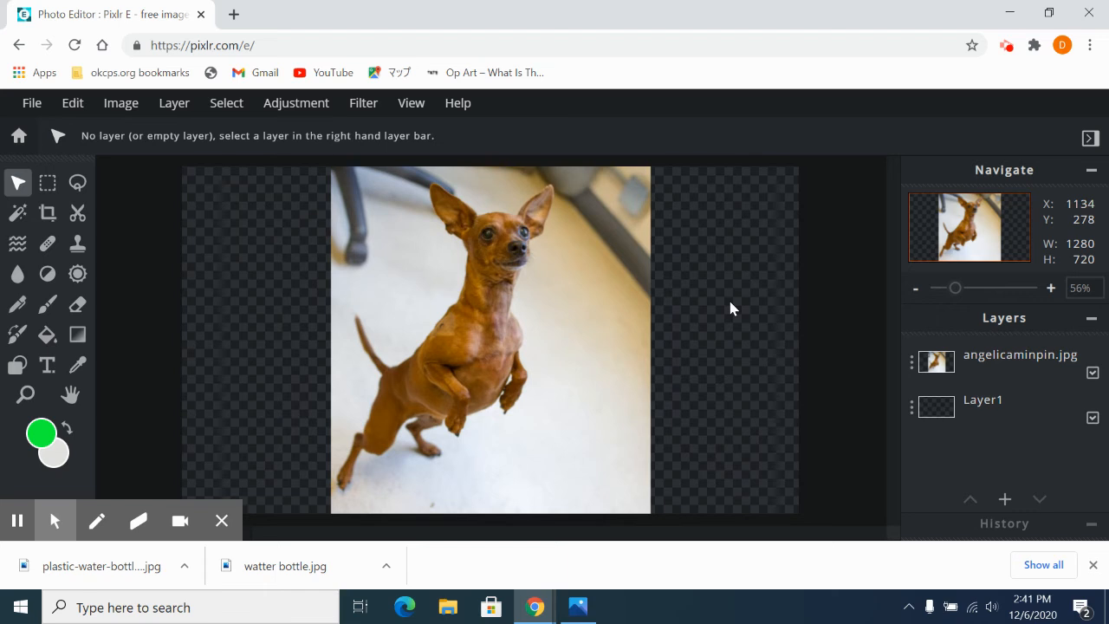
- Change the drawing colour to magenta, hex DE08FF
left_click(42, 424)
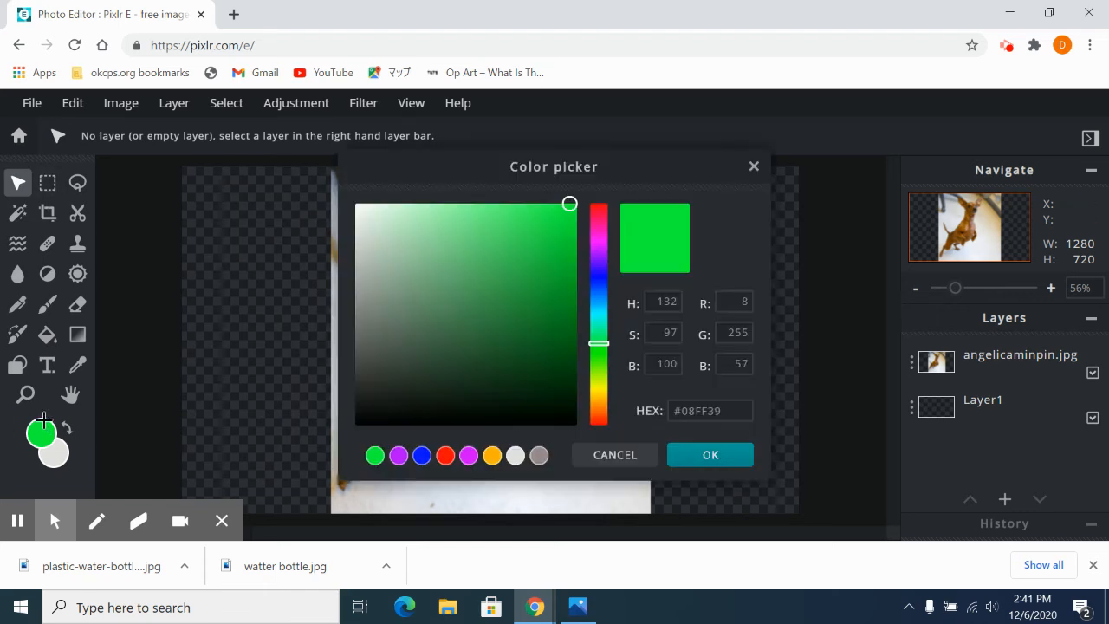
left_click_drag(604, 349, 597, 245)
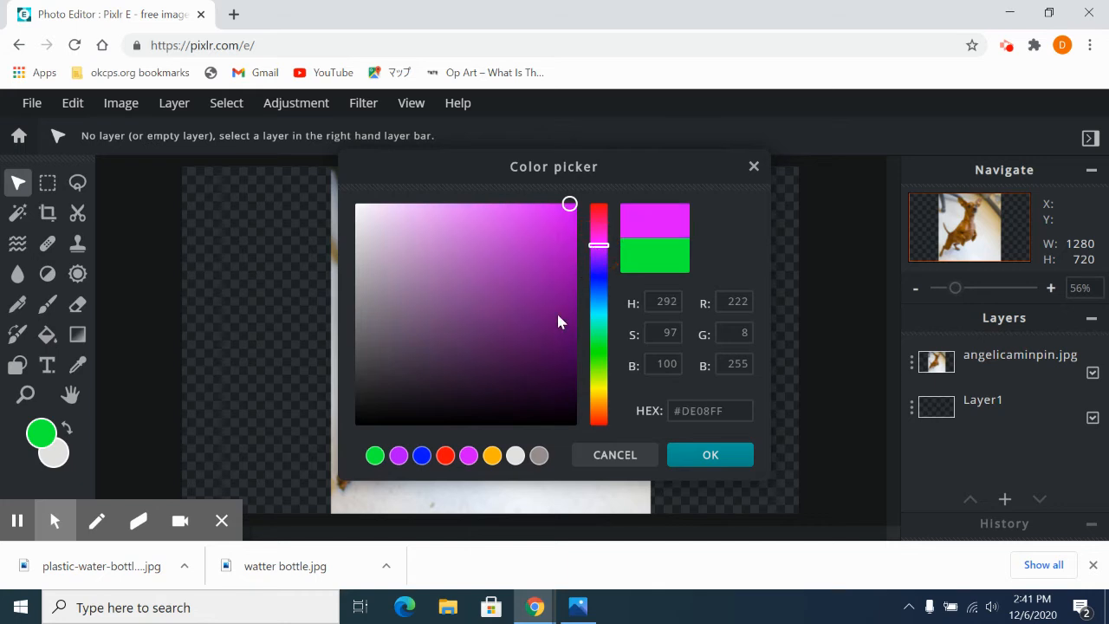
left_click(709, 459)
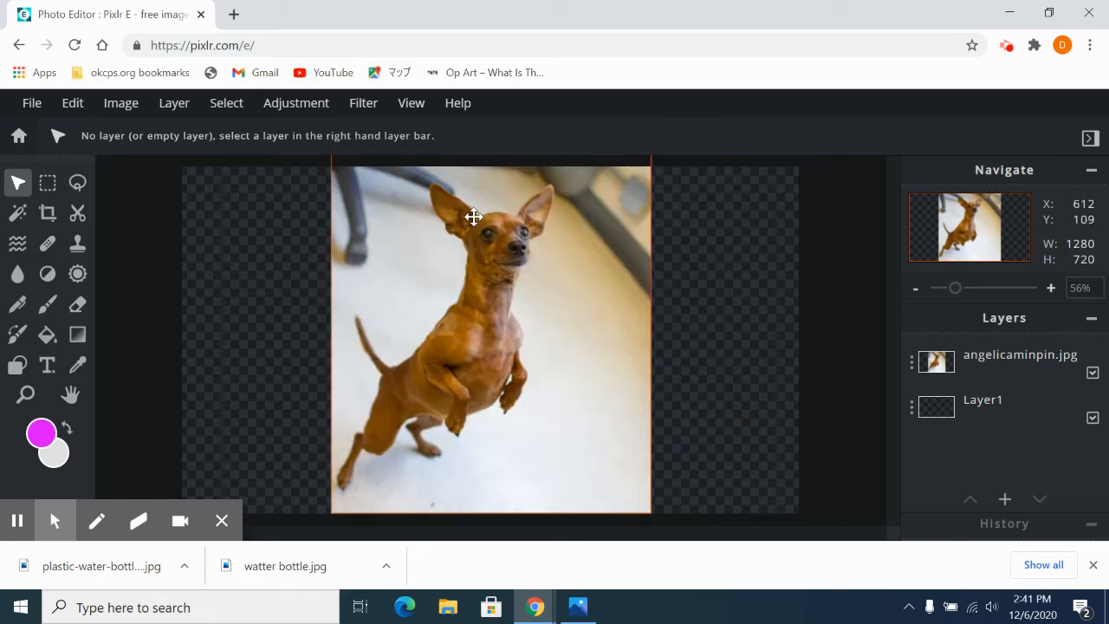
- Choose the Pen tool and add an empty layer above the dog photo for the tracing
left_click(17, 305)
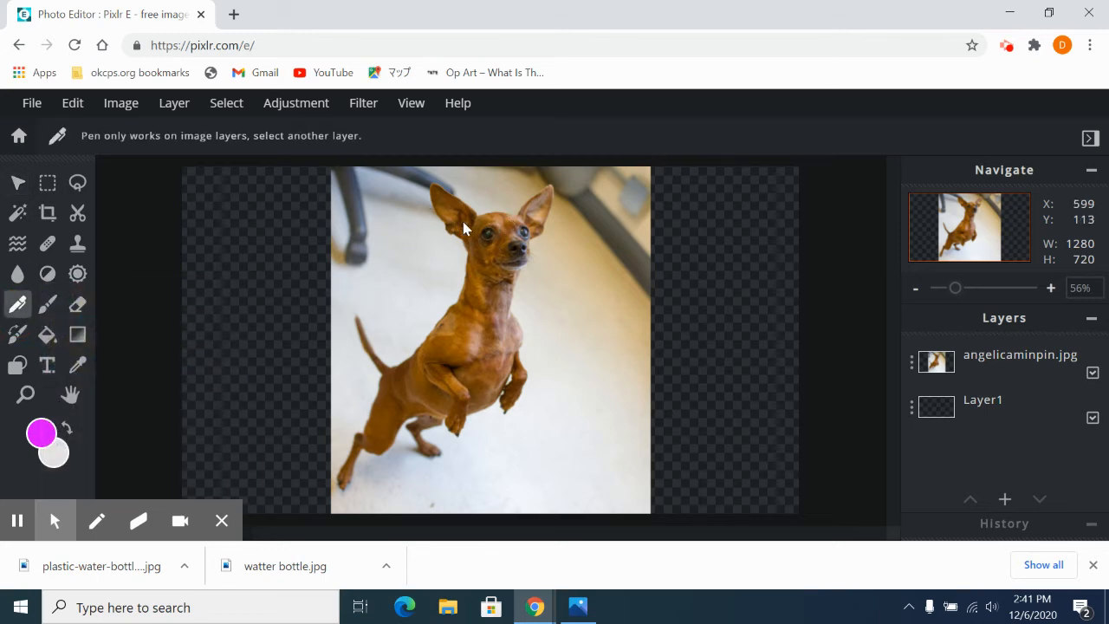
scroll(558, 331, "up", 2)
left_click_drag(886, 295, 898, 168)
scroll(725, 324, "up", 2)
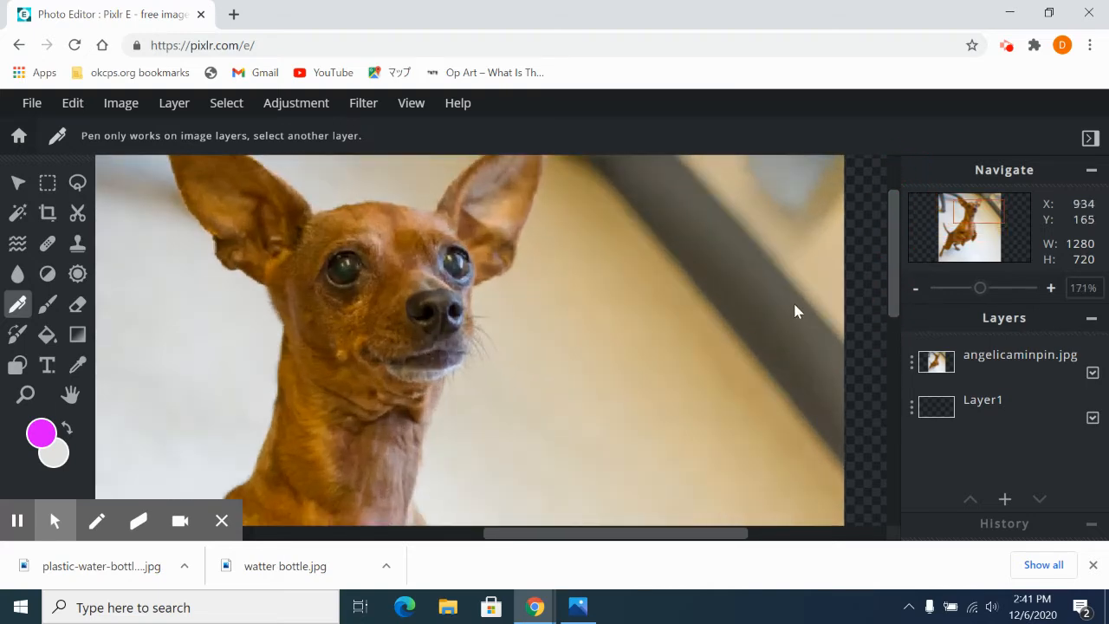
scroll(564, 280, "up", 2)
left_click_drag(894, 222, 896, 195)
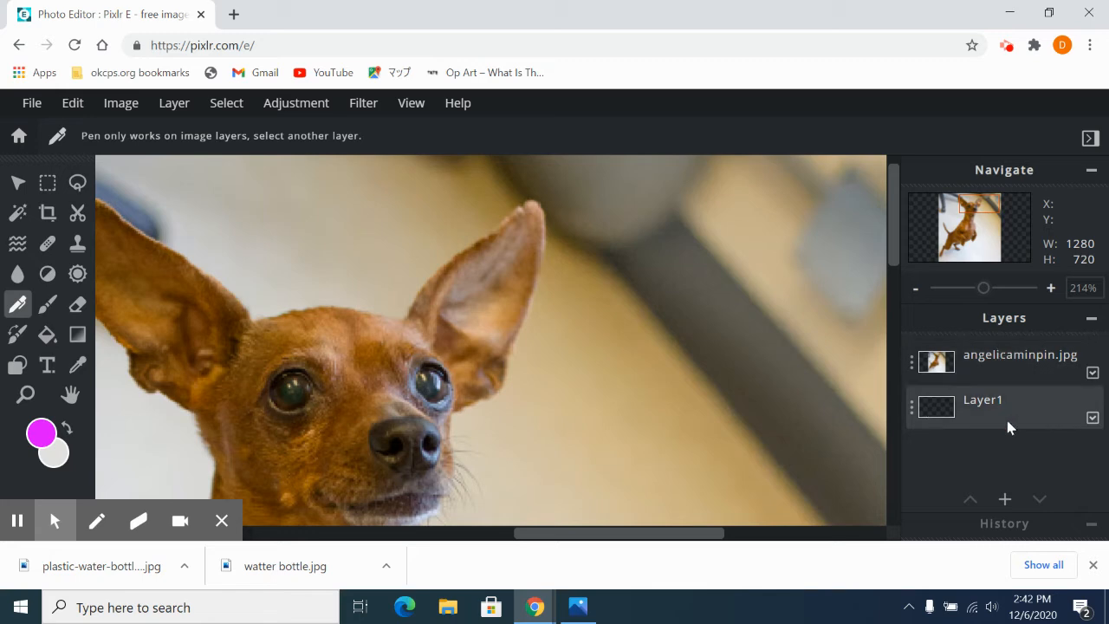
left_click(1005, 500)
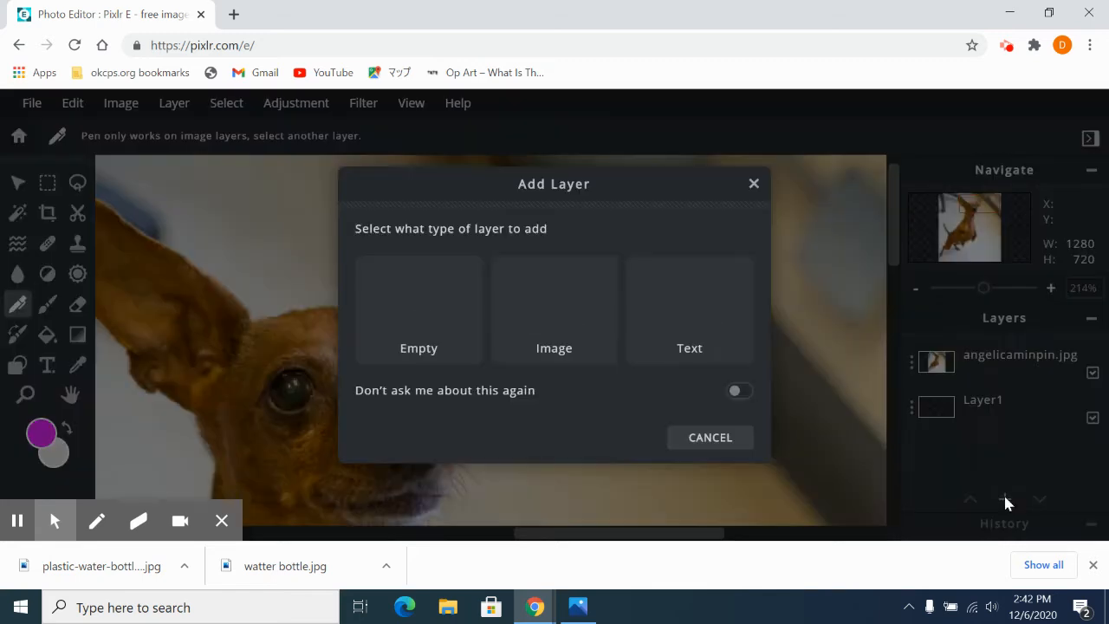
left_click(428, 304)
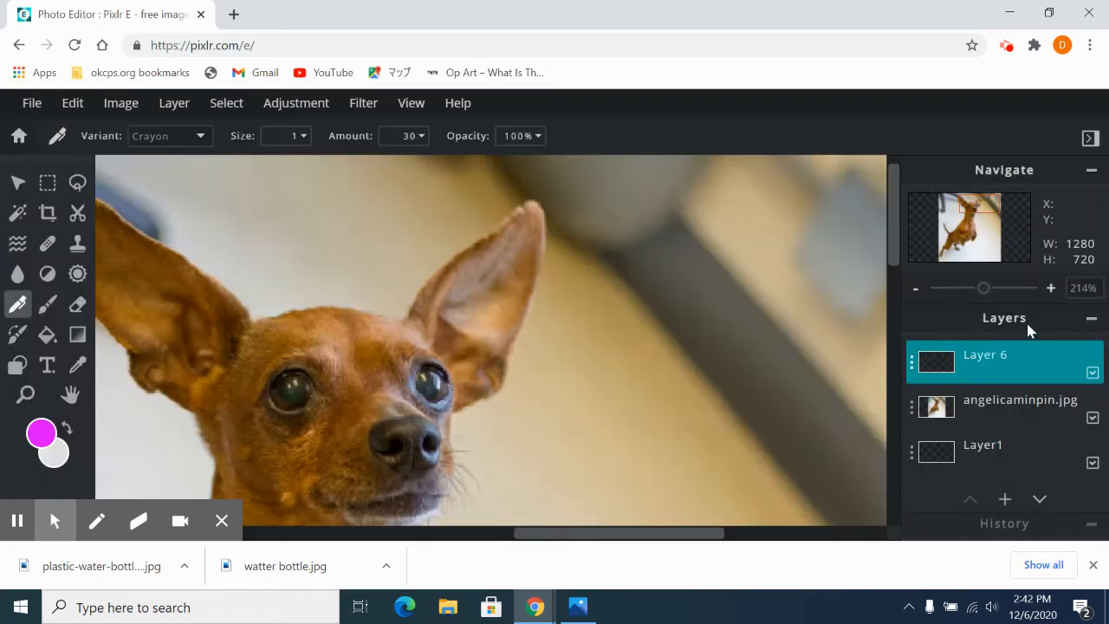
- Draw a magenta stroke over the dog's head directly on the photo layer, and toggle that layer's visibility to show they are merged
left_click(1014, 407)
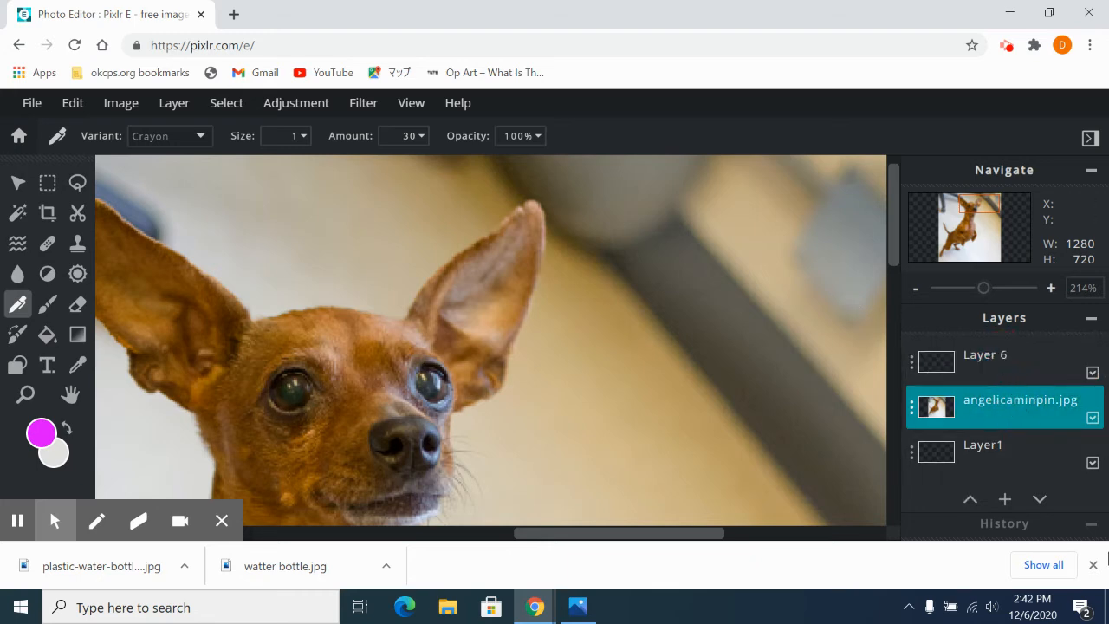
mouse_move(254, 322)
left_mouse_down()
mouse_move(347, 315)
mouse_move(409, 334)
left_mouse_up()
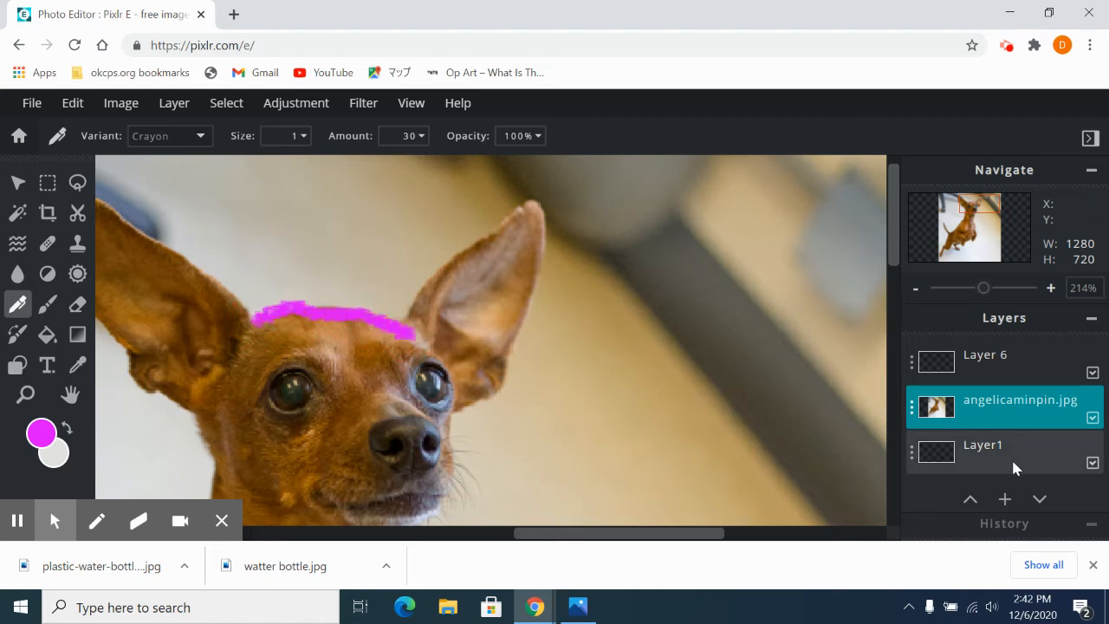
left_click(1092, 418)
left_click(1093, 418)
left_click(1092, 418)
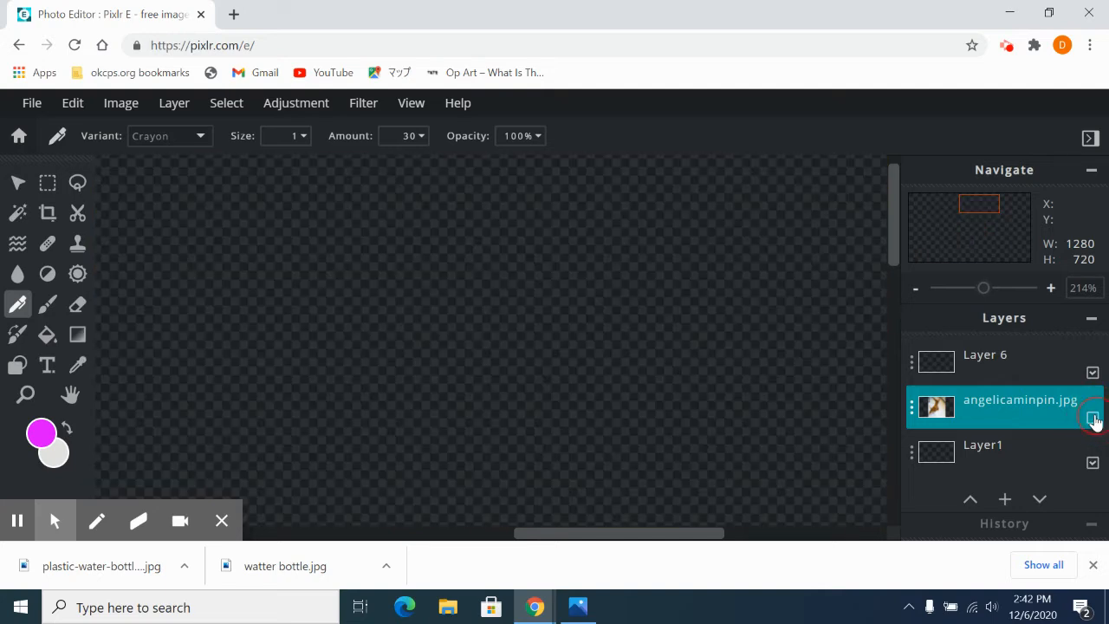
left_click(1093, 417)
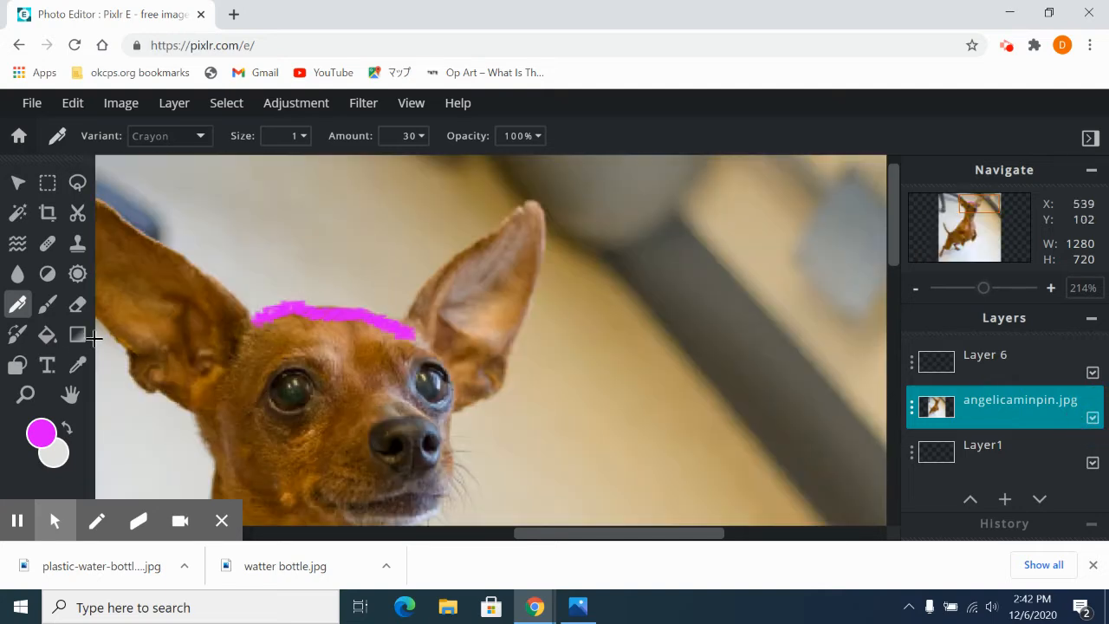
- Try erasing the stroke on the photo layer with the Eraser, and undo both the erasing and the stroke
left_click(77, 304)
mouse_move(442, 340)
left_mouse_down()
mouse_move(255, 323)
mouse_move(367, 372)
mouse_move(472, 381)
left_mouse_up()
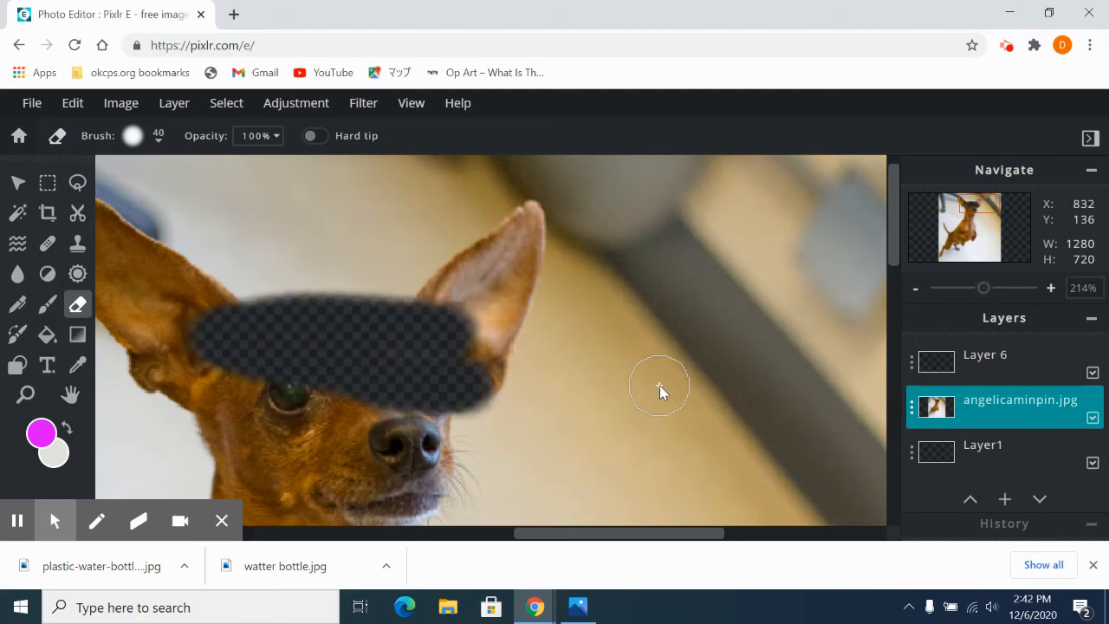
key("ctrl+z")
key("ctrl+z")
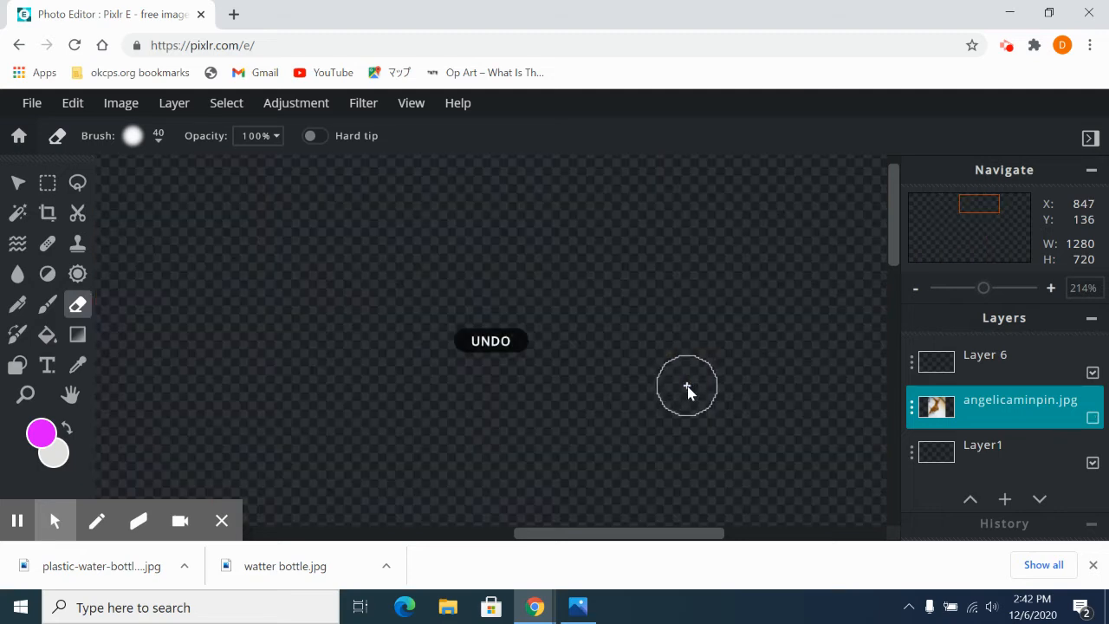
left_click(1091, 418)
key("ctrl+z")
key("ctrl+z")
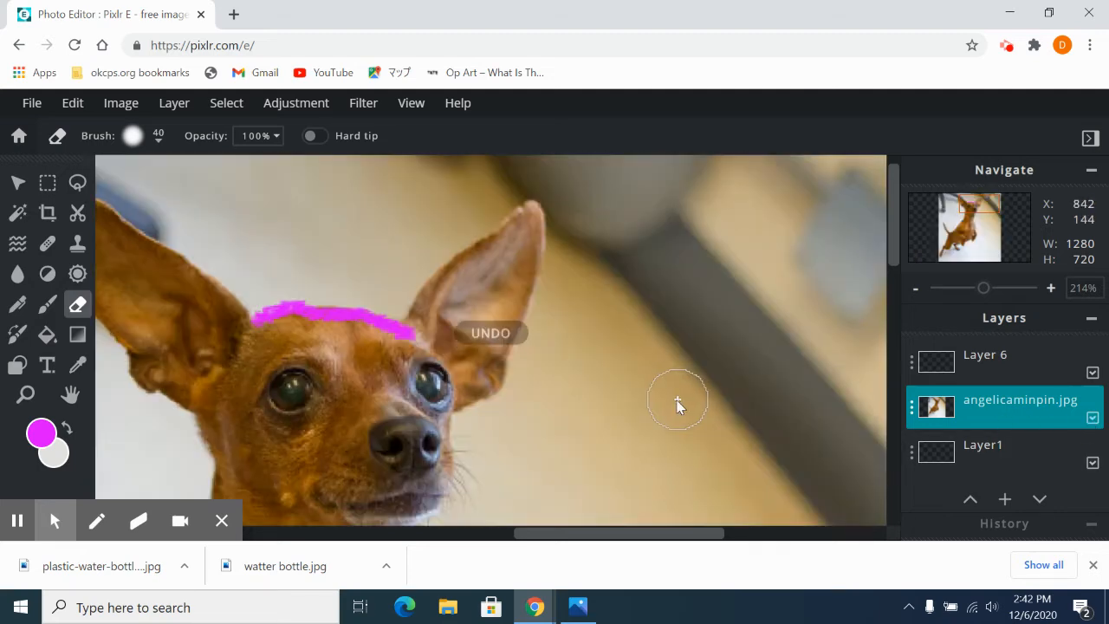
key("z")
key("ctrl+z")
key("ctrl+z")
key("ctrl+z")
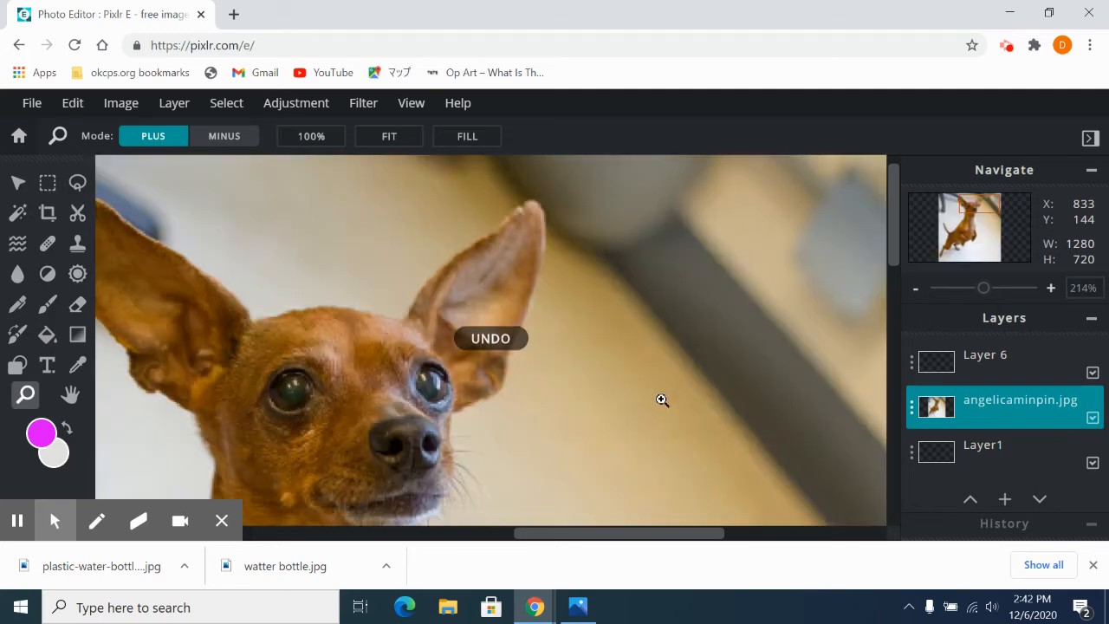
- Trace the top of the dog's head, the ear on the photo's right side and the face edge with the Pen on Layer 6
left_click(1022, 363)
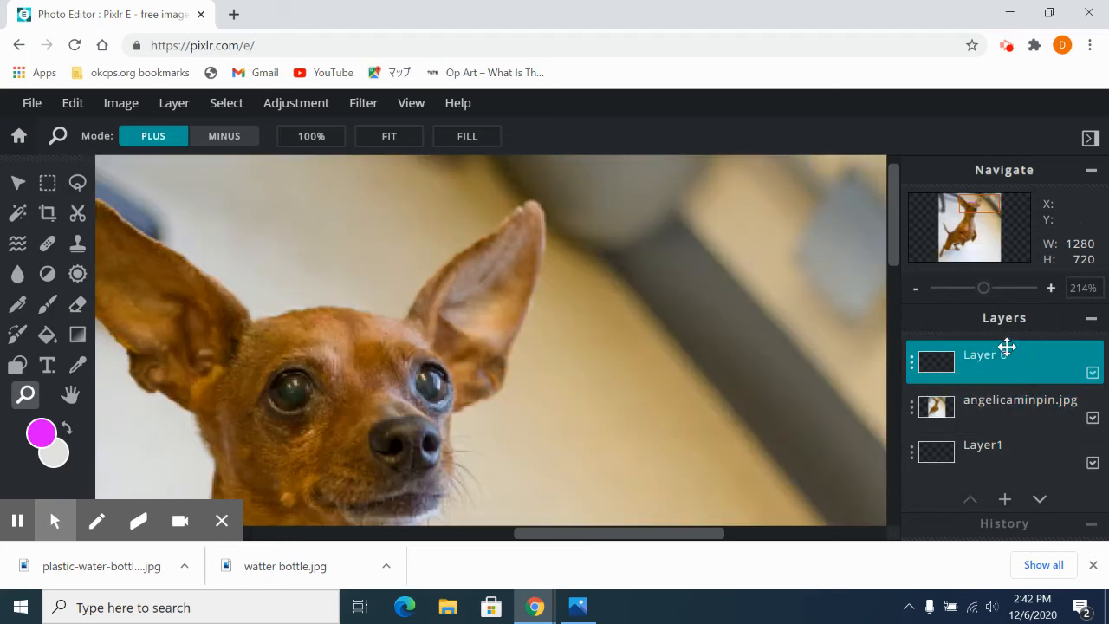
left_click(17, 304)
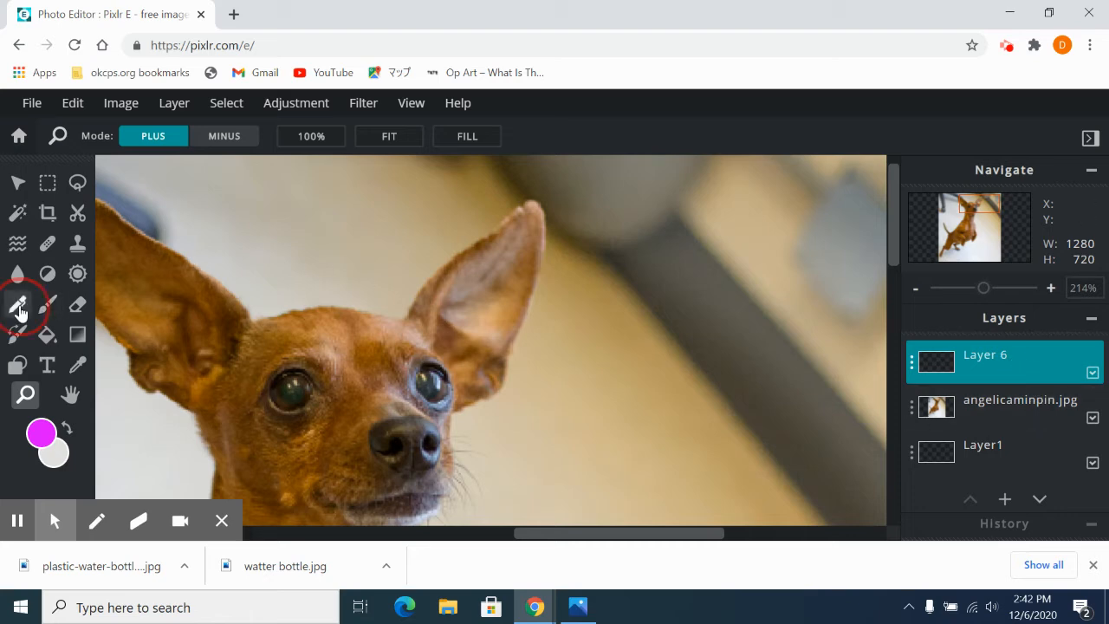
mouse_move(251, 322)
left_mouse_down()
mouse_move(342, 306)
mouse_move(403, 318)
mouse_move(448, 261)
mouse_move(531, 200)
mouse_move(544, 261)
mouse_move(495, 393)
mouse_move(449, 420)
mouse_move(452, 485)
left_mouse_up()
- Trace the dog's muzzle and chin, the front of its neck and the curve of its chest
scroll(523, 426, "down", 1)
left_click_drag(897, 235, 455, 317)
mouse_move(458, 257)
left_mouse_down()
mouse_move(437, 305)
mouse_move(393, 317)
mouse_move(428, 320)
mouse_move(391, 439)
mouse_move(442, 518)
left_mouse_up()
left_click(895, 251)
left_click_drag(895, 251, 893, 282)
left_click_drag(433, 386, 428, 468)
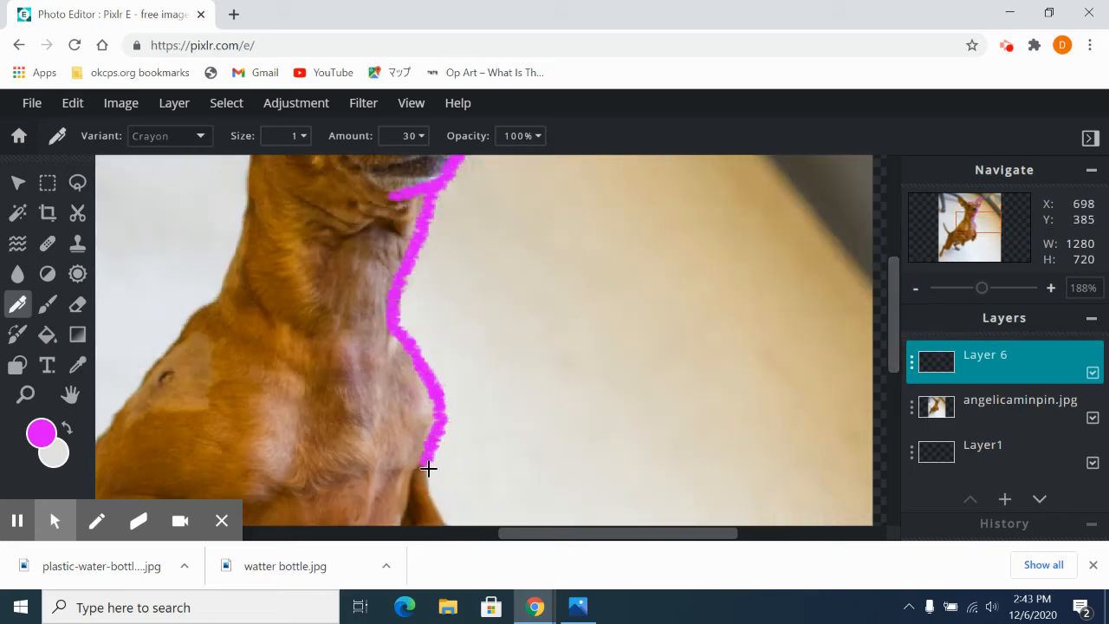
- Trace both edges of the front leg on the photo's right side, including its paw
left_click_drag(896, 281, 893, 349)
mouse_move(425, 246)
left_mouse_down()
mouse_move(449, 342)
mouse_move(425, 399)
mouse_move(381, 448)
left_mouse_up()
mouse_move(400, 306)
left_mouse_down()
mouse_move(405, 341)
mouse_move(348, 424)
mouse_move(351, 433)
mouse_move(386, 408)
mouse_move(371, 428)
mouse_move(377, 448)
left_mouse_up()
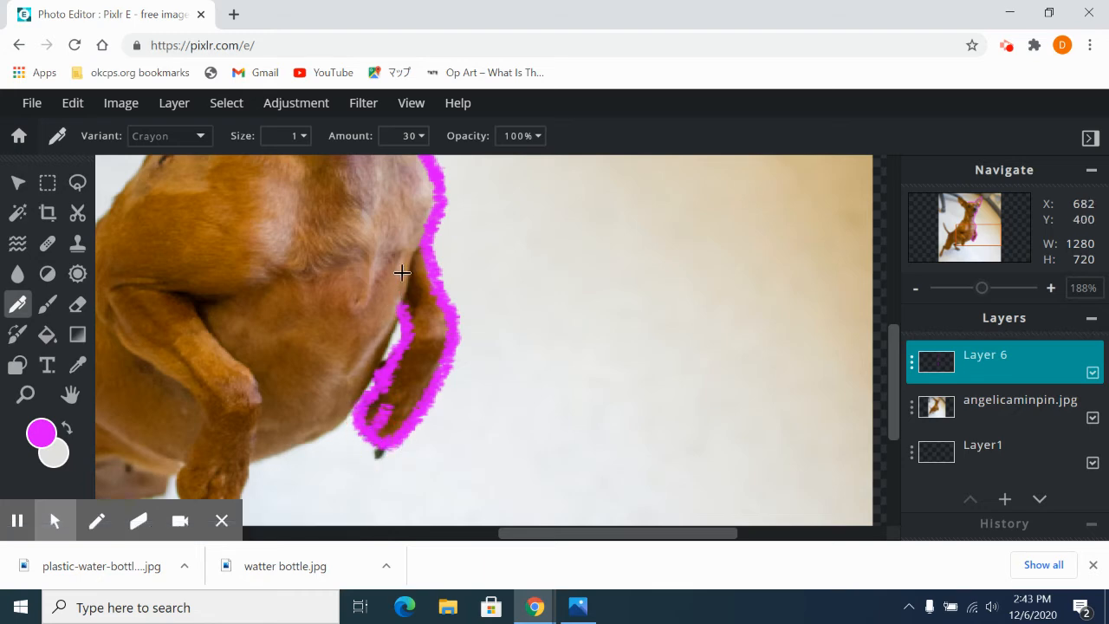
- Trace the belly edge between the front legs and the outline of the other front paw
mouse_move(414, 246)
left_mouse_down()
mouse_move(387, 341)
mouse_move(344, 423)
mouse_move(249, 466)
left_mouse_up()
left_click_drag(892, 356, 892, 394)
mouse_move(249, 338)
left_mouse_down()
mouse_move(246, 369)
mouse_move(218, 403)
left_mouse_up()
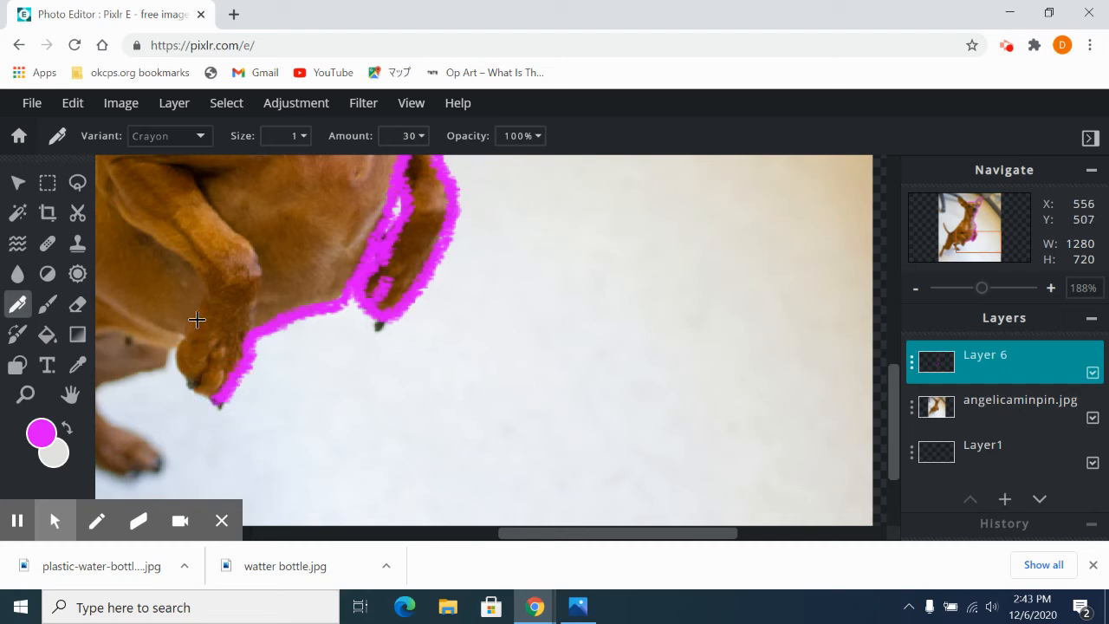
mouse_move(188, 330)
left_mouse_down()
mouse_move(170, 355)
mouse_move(179, 376)
mouse_move(218, 400)
left_mouse_up()
- Trace the rear underside of the belly and the outlines of both hind legs and feet
left_click_drag(885, 447, 730, 485)
left_click_drag(690, 535, 568, 493)
scroll(559, 296, "up", 2)
scroll(555, 305, "down", 1)
scroll(555, 305, "down", 3)
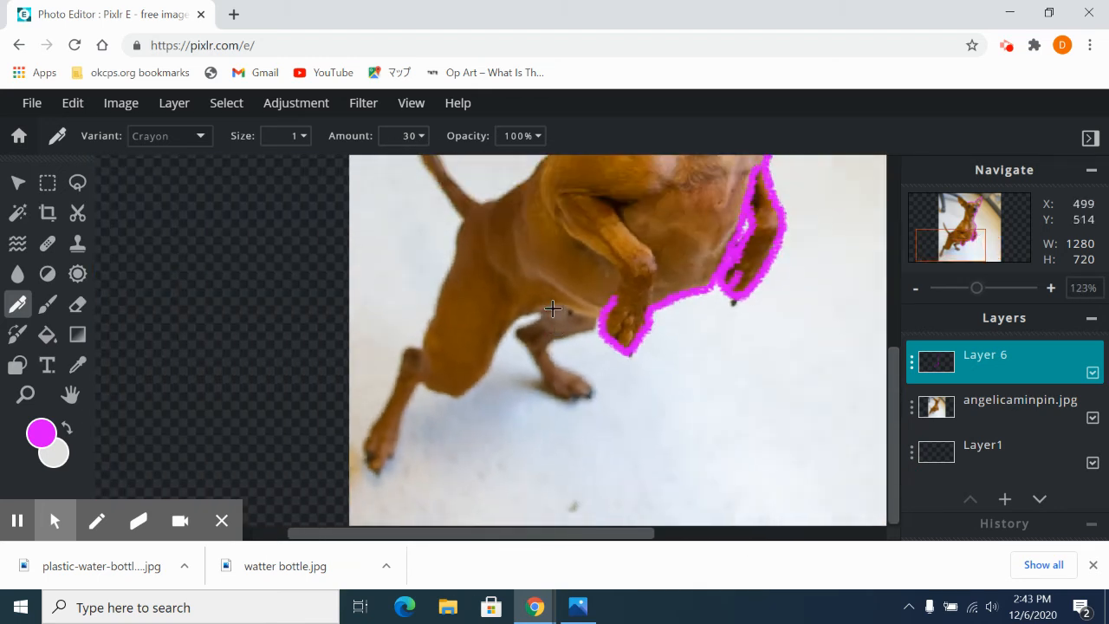
mouse_move(585, 315)
left_mouse_down()
mouse_move(604, 322)
mouse_move(546, 341)
mouse_move(595, 389)
mouse_move(559, 389)
mouse_move(592, 393)
mouse_move(528, 354)
mouse_move(519, 329)
mouse_move(540, 318)
left_mouse_up()
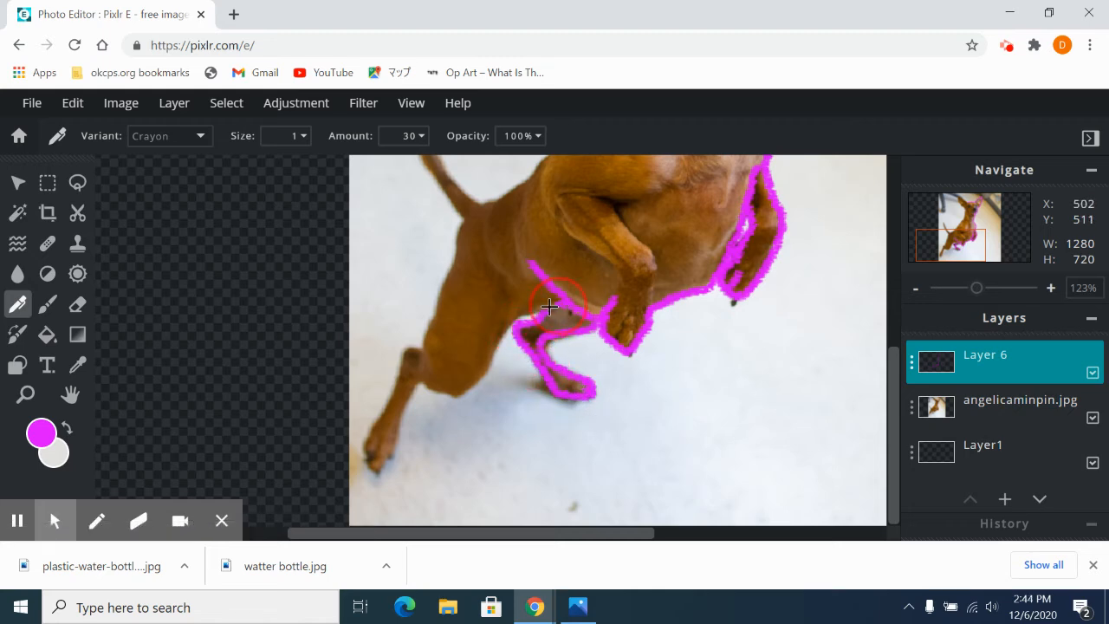
mouse_move(525, 318)
left_mouse_down()
mouse_move(500, 334)
mouse_move(470, 392)
mouse_move(426, 391)
mouse_move(424, 380)
mouse_move(401, 401)
mouse_move(380, 471)
mouse_move(380, 400)
mouse_move(366, 424)
mouse_move(362, 459)
mouse_move(378, 463)
mouse_move(384, 395)
mouse_move(410, 347)
mouse_move(423, 346)
left_mouse_up()
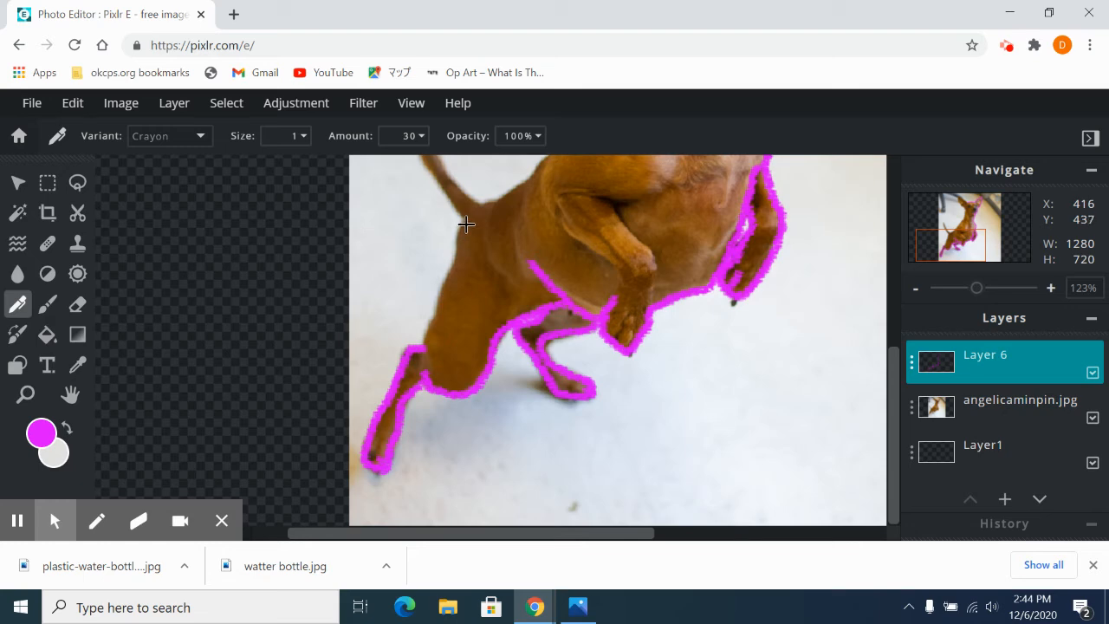
- Trace the back of the thigh, the rump, the dog's back and the rear of its neck up to the ear
mouse_move(465, 220)
left_mouse_down()
mouse_move(431, 303)
mouse_move(423, 375)
left_mouse_up()
left_click_drag(475, 209, 529, 183)
left_click_drag(890, 369, 893, 269)
mouse_move(627, 277)
left_mouse_down()
mouse_move(574, 322)
mouse_move(534, 381)
left_mouse_up()
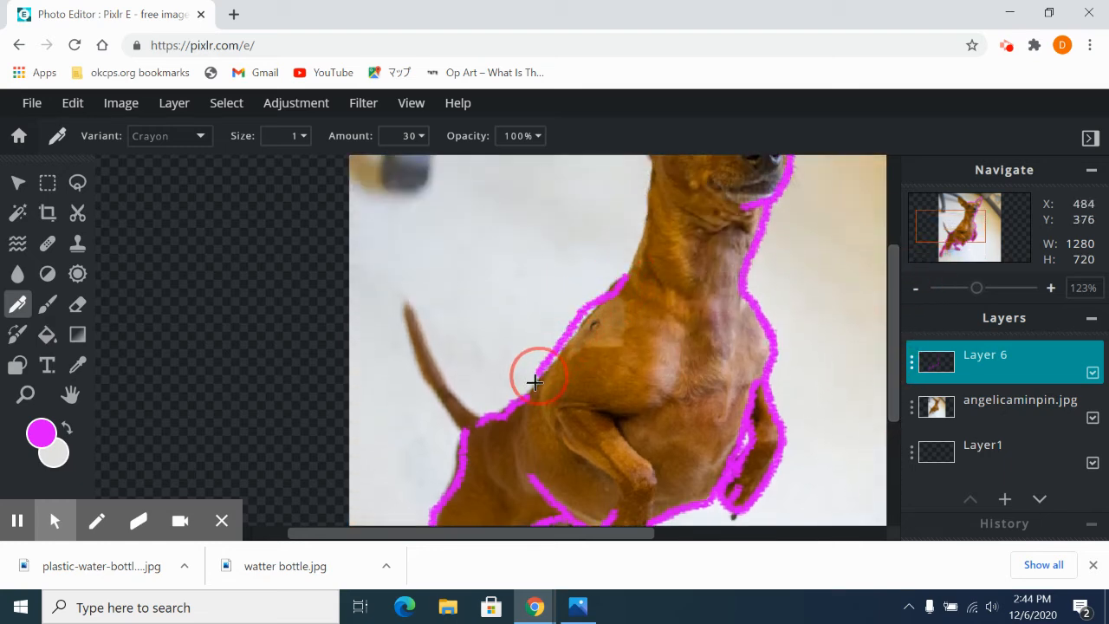
left_click_drag(891, 345, 852, 298)
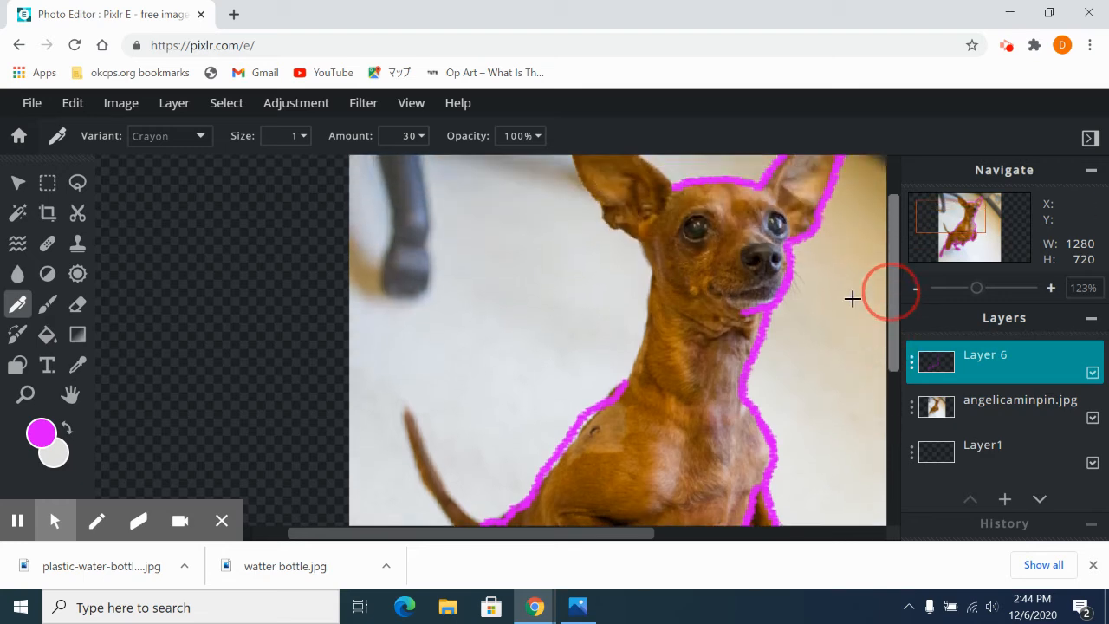
mouse_move(641, 242)
left_mouse_down()
mouse_move(650, 310)
mouse_move(613, 392)
left_mouse_up()
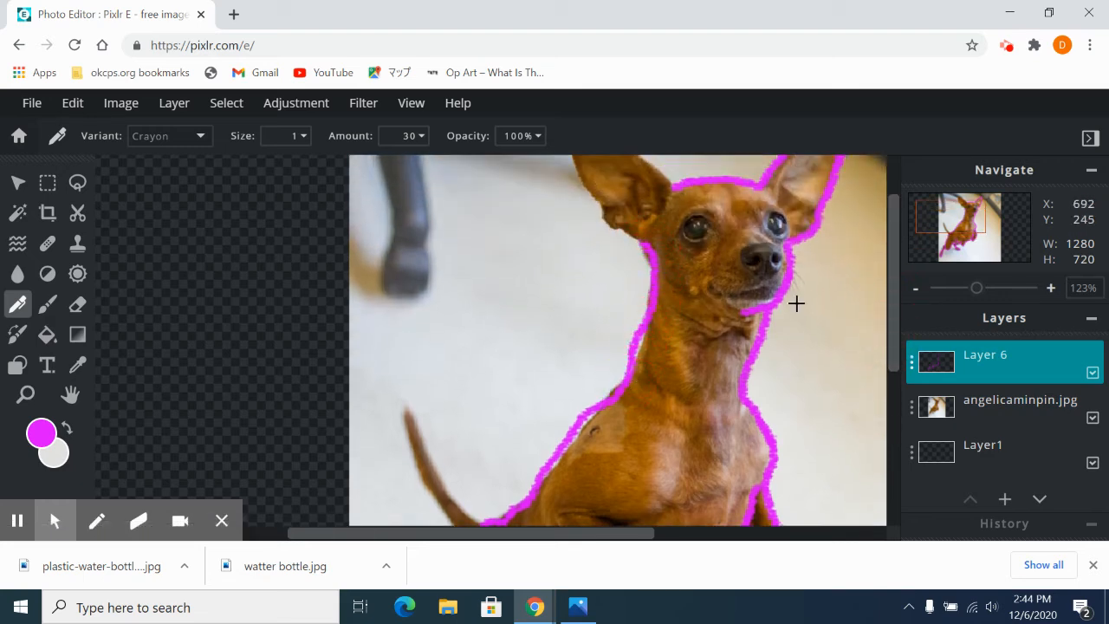
- Trace the outline of the ear on the photo's left side and draw its inner fold lines
left_click_drag(890, 257, 897, 193)
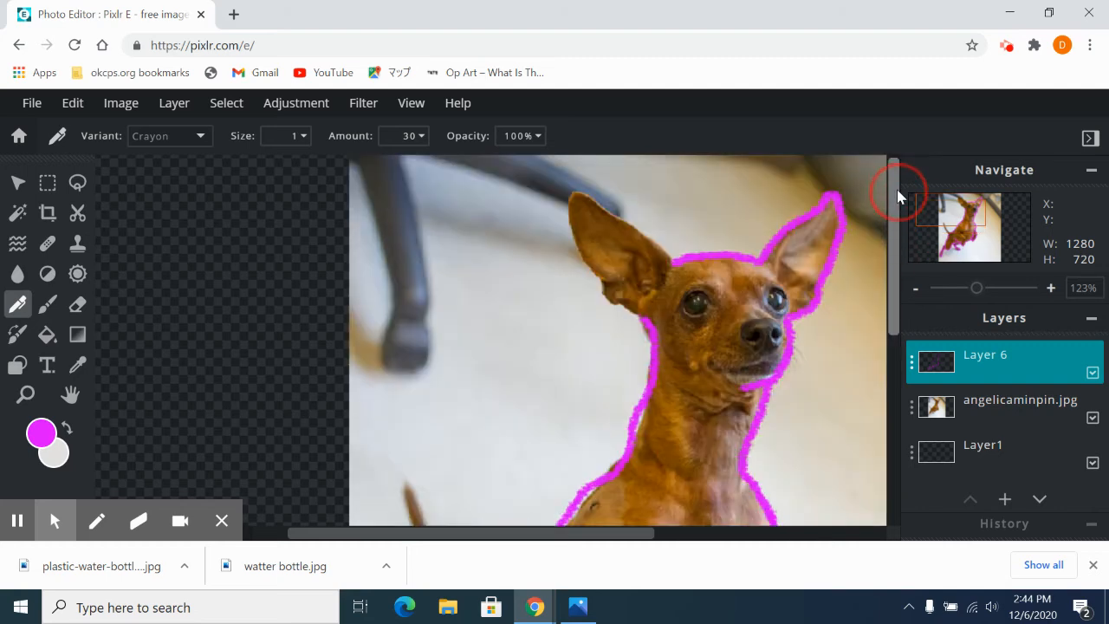
mouse_move(596, 275)
left_mouse_down()
mouse_move(617, 312)
mouse_move(642, 317)
left_mouse_up()
mouse_move(603, 277)
left_mouse_down()
mouse_move(578, 241)
mouse_move(573, 198)
mouse_move(600, 199)
mouse_move(671, 263)
mouse_move(650, 321)
left_mouse_up()
left_click_drag(642, 244, 657, 293)
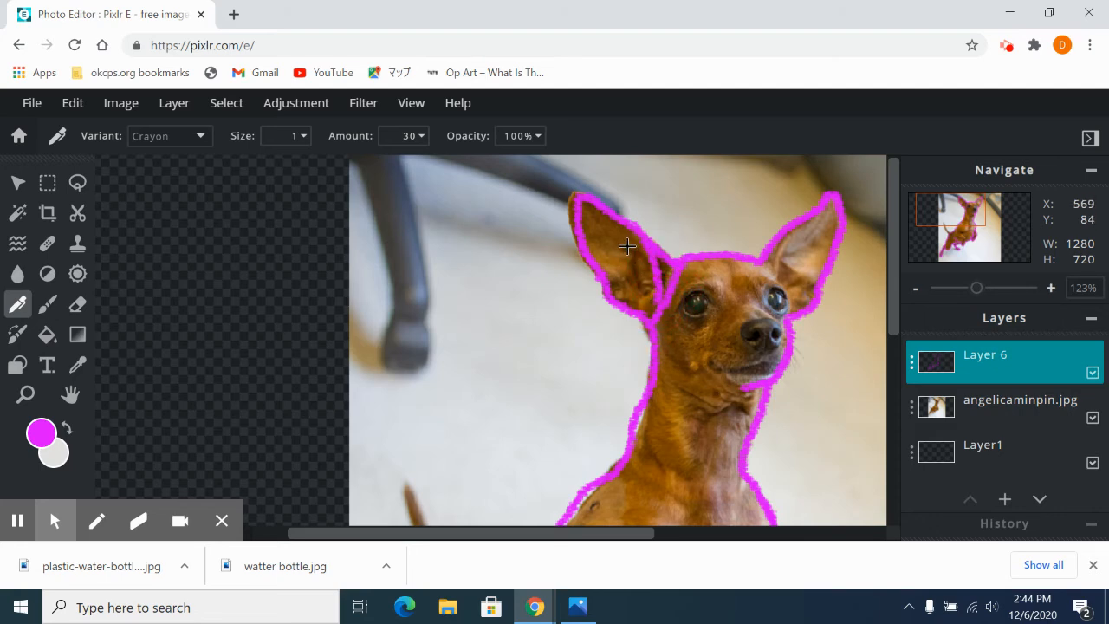
mouse_move(628, 251)
left_mouse_down()
mouse_move(654, 274)
mouse_move(641, 271)
mouse_move(634, 299)
left_mouse_up()
left_click_drag(586, 211, 616, 245)
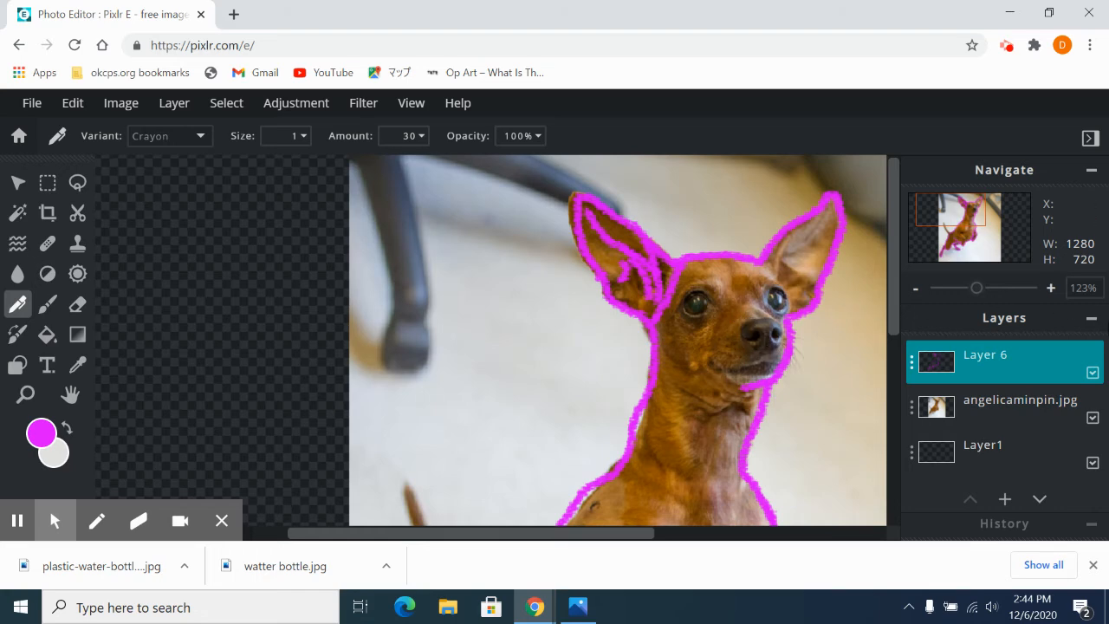
- Briefly hide the dog photo to check the outline, and trace the dog's nose and both eyes
left_click(1093, 417)
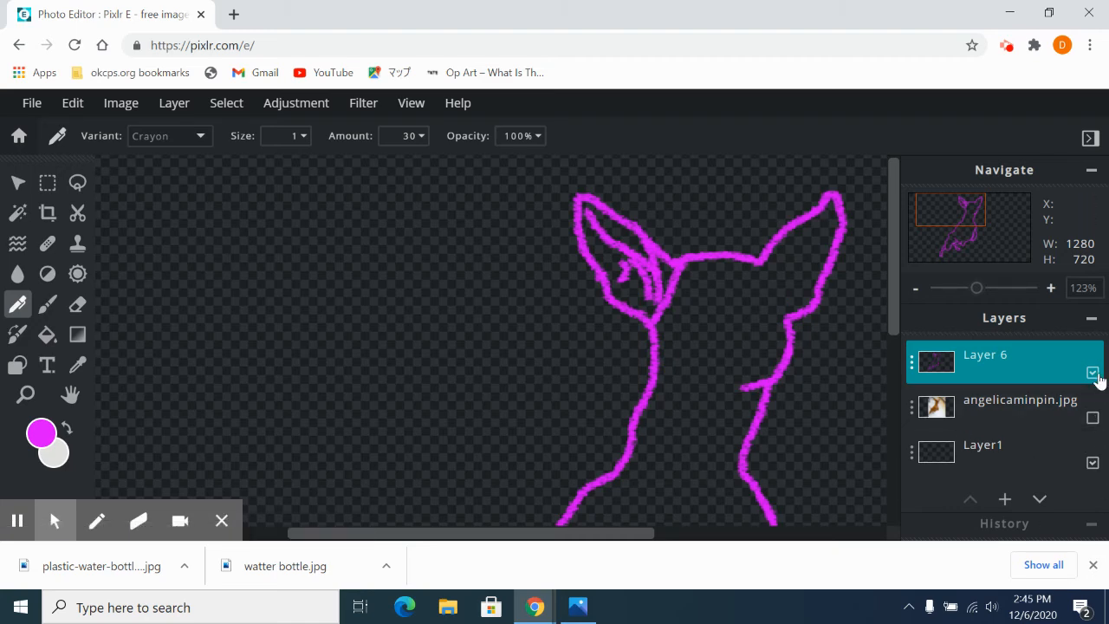
left_click(1093, 419)
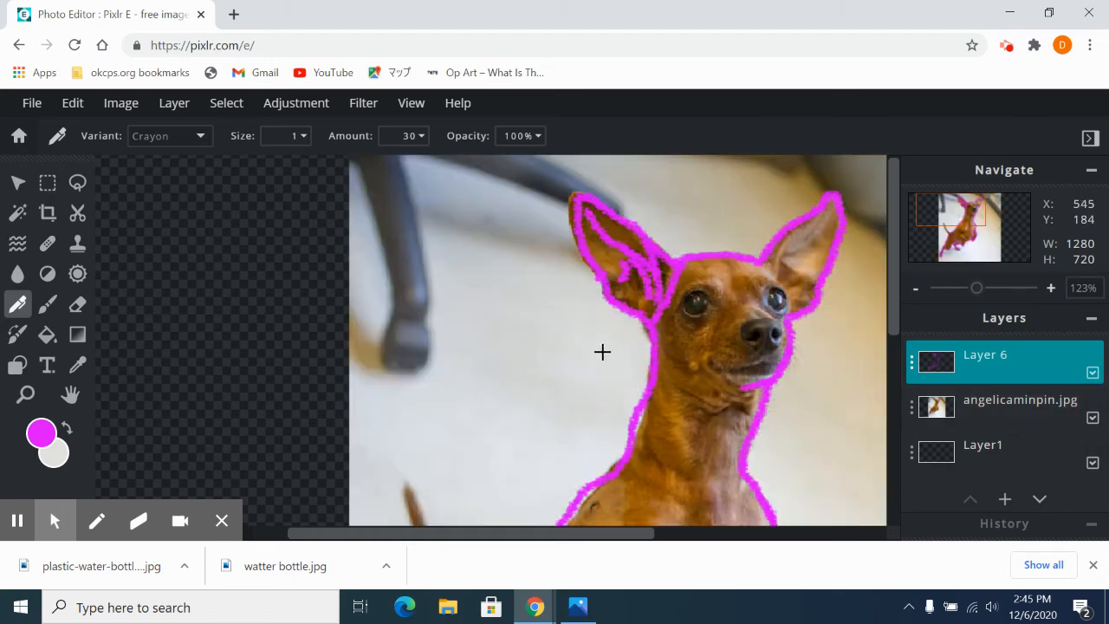
mouse_move(743, 323)
left_mouse_down()
mouse_move(778, 321)
mouse_move(782, 350)
mouse_move(780, 339)
mouse_move(758, 351)
mouse_move(769, 359)
mouse_move(785, 347)
mouse_move(773, 332)
mouse_move(756, 354)
mouse_move(760, 340)
left_mouse_up()
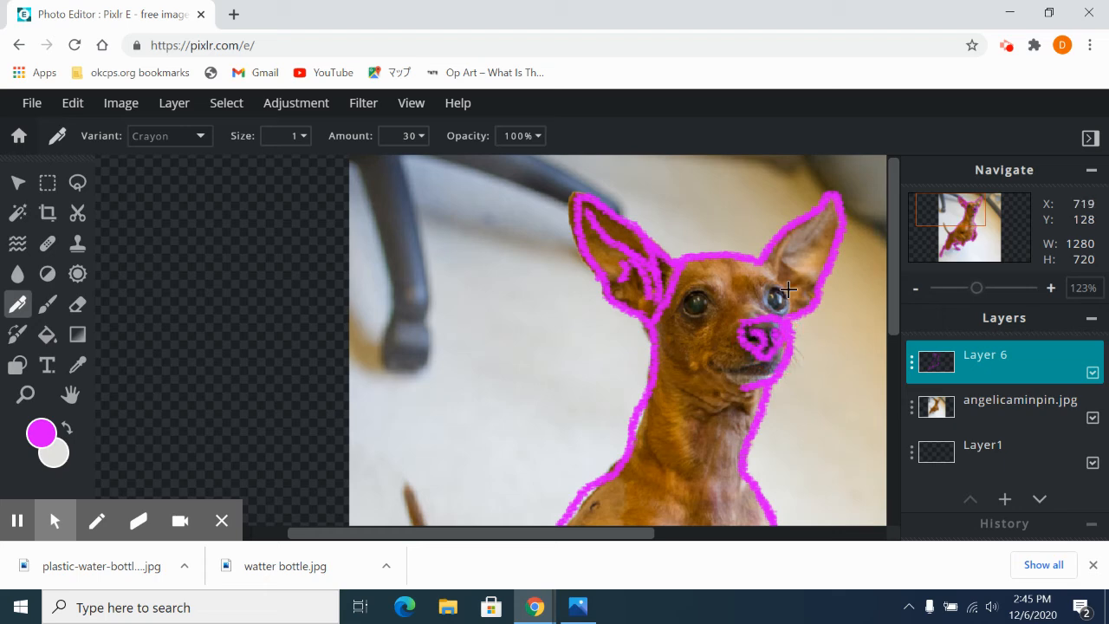
mouse_move(785, 298)
left_mouse_down()
mouse_move(773, 296)
mouse_move(779, 304)
left_mouse_up()
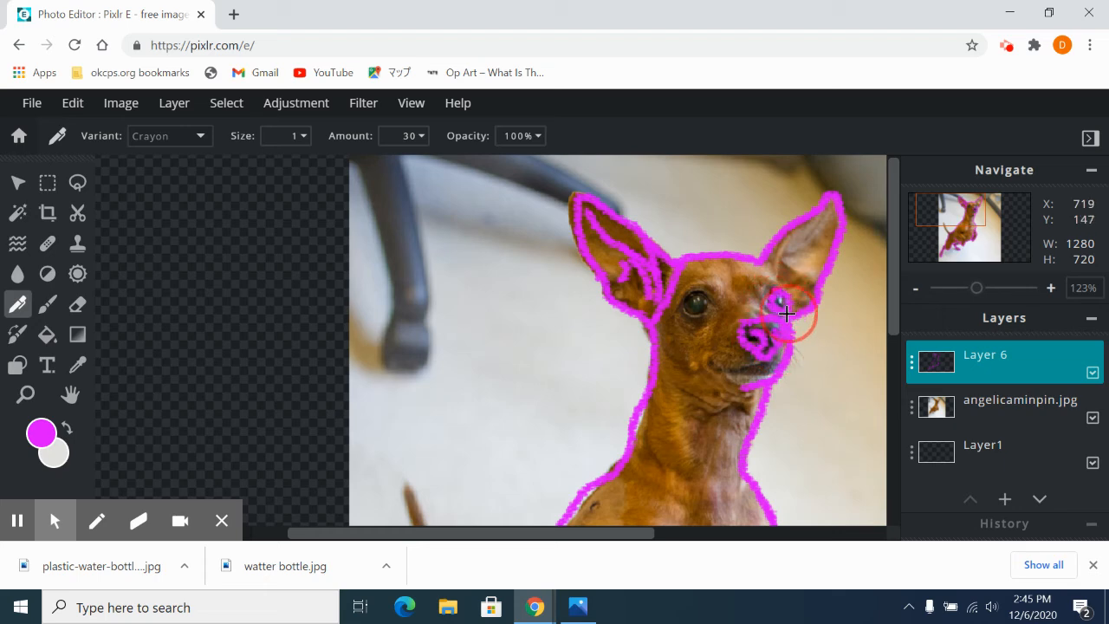
mouse_move(682, 295)
left_mouse_down()
mouse_move(706, 290)
mouse_move(689, 317)
mouse_move(706, 305)
left_mouse_up()
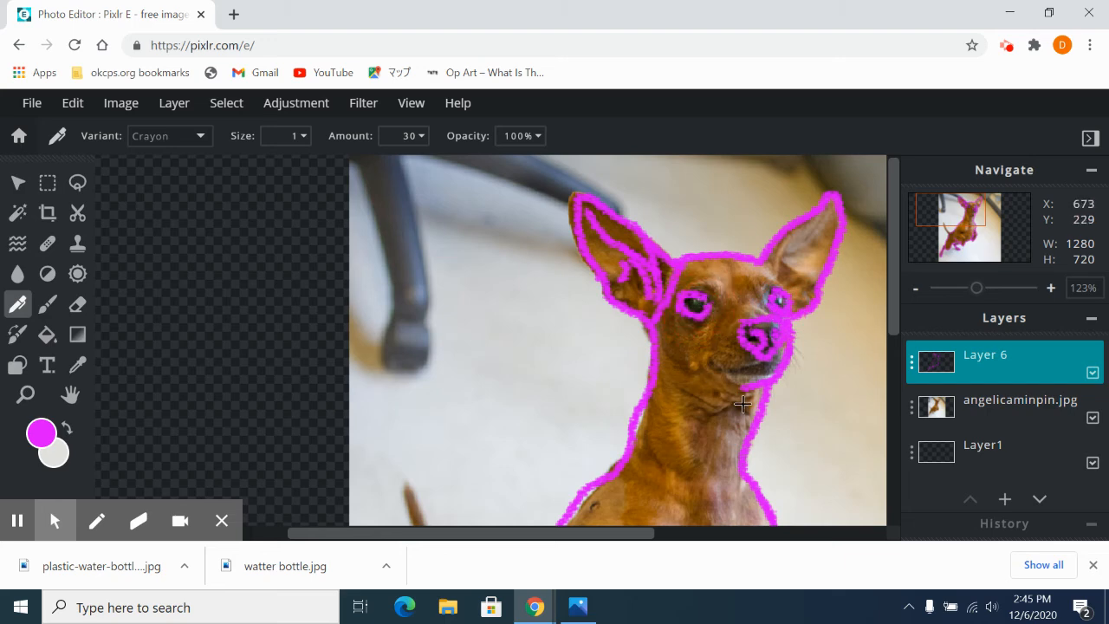
- Draw the contour lines under the jaw, along the neck and across the top of the chest
mouse_move(732, 405)
left_mouse_down()
mouse_move(706, 409)
mouse_move(678, 392)
mouse_move(752, 416)
mouse_move(761, 402)
mouse_move(704, 426)
mouse_move(706, 443)
left_mouse_up()
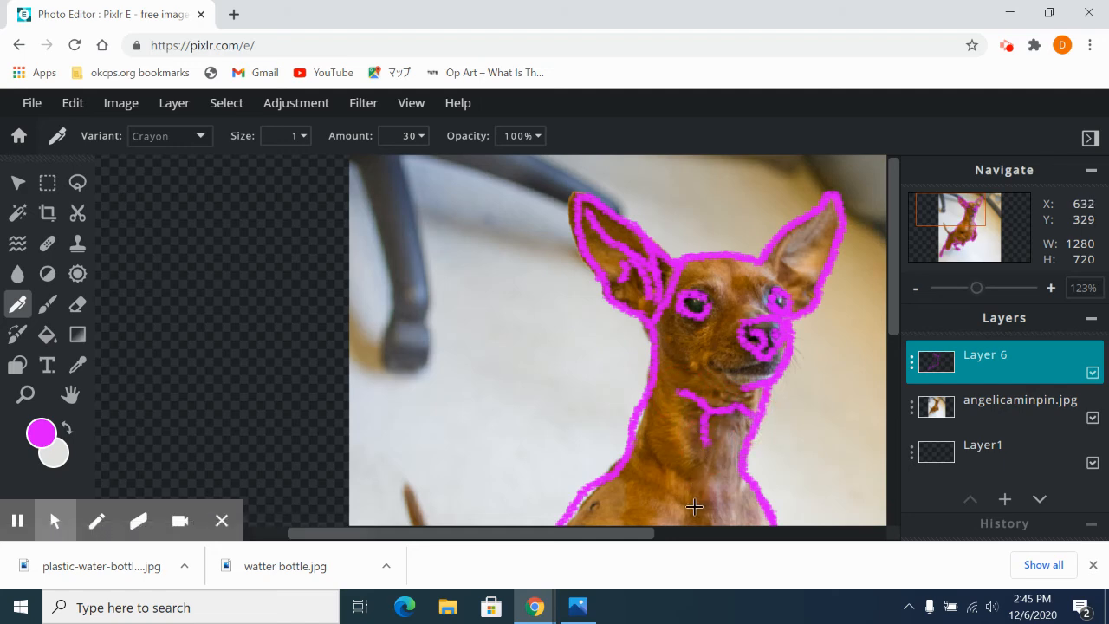
mouse_move(686, 484)
left_mouse_down()
mouse_move(743, 487)
mouse_move(762, 520)
left_mouse_up()
left_click_drag(642, 419, 694, 479)
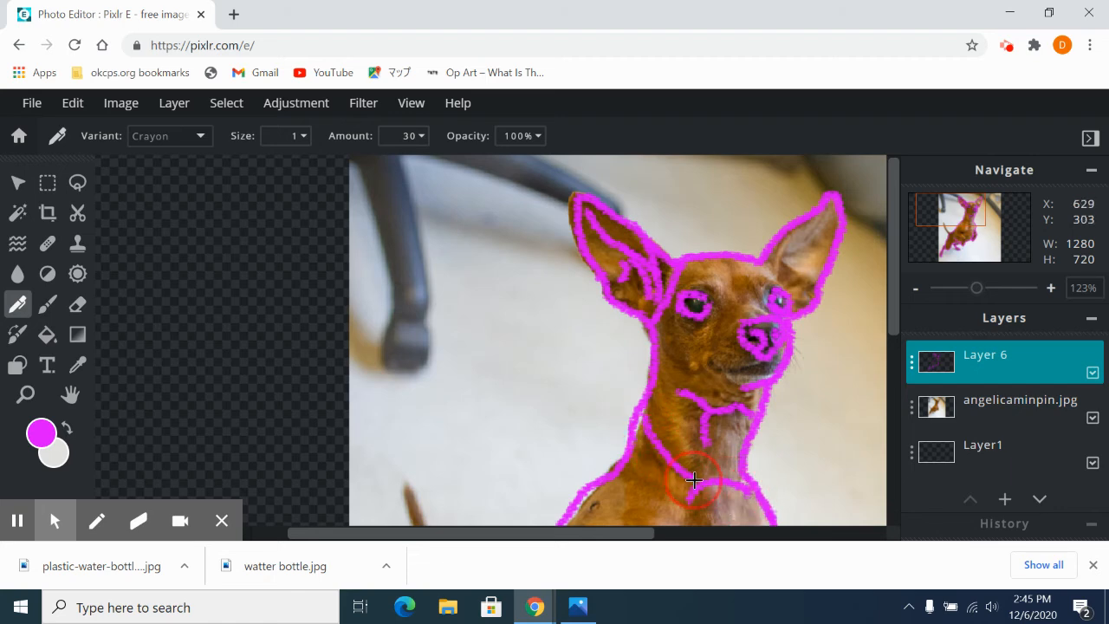
left_click_drag(628, 483, 736, 498)
- Draw the lower chest line and the curved belly contours between the dog's front legs
left_click_drag(892, 319, 896, 439)
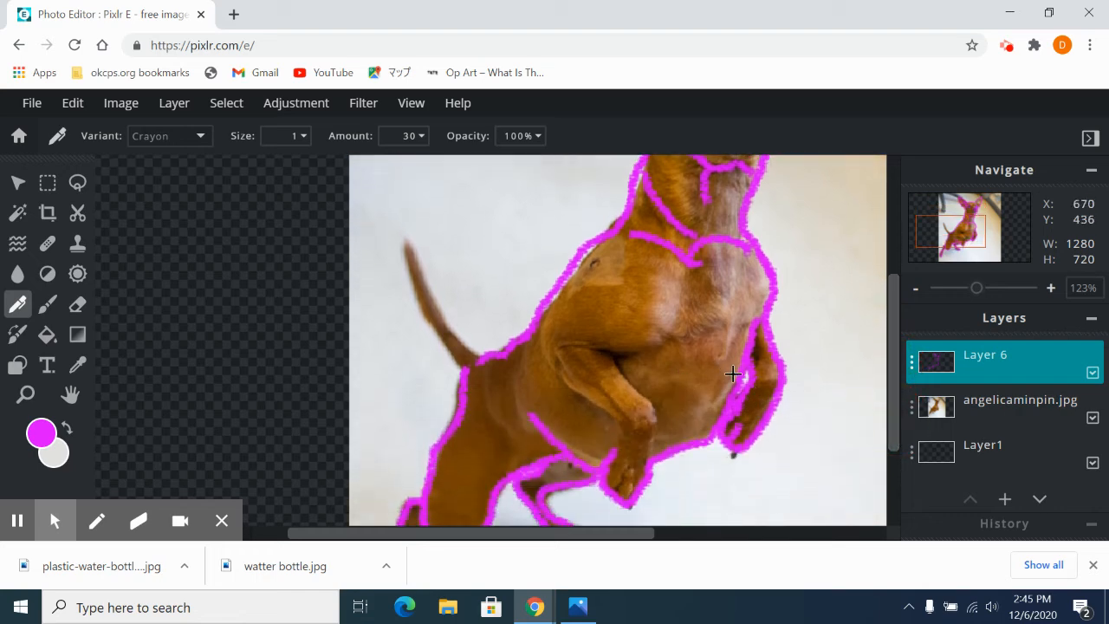
mouse_move(651, 362)
left_mouse_down()
mouse_move(689, 387)
mouse_move(730, 393)
mouse_move(738, 381)
left_mouse_up()
left_click_drag(674, 337, 758, 320)
mouse_move(630, 356)
left_mouse_down()
mouse_move(677, 419)
mouse_move(709, 451)
left_mouse_up()
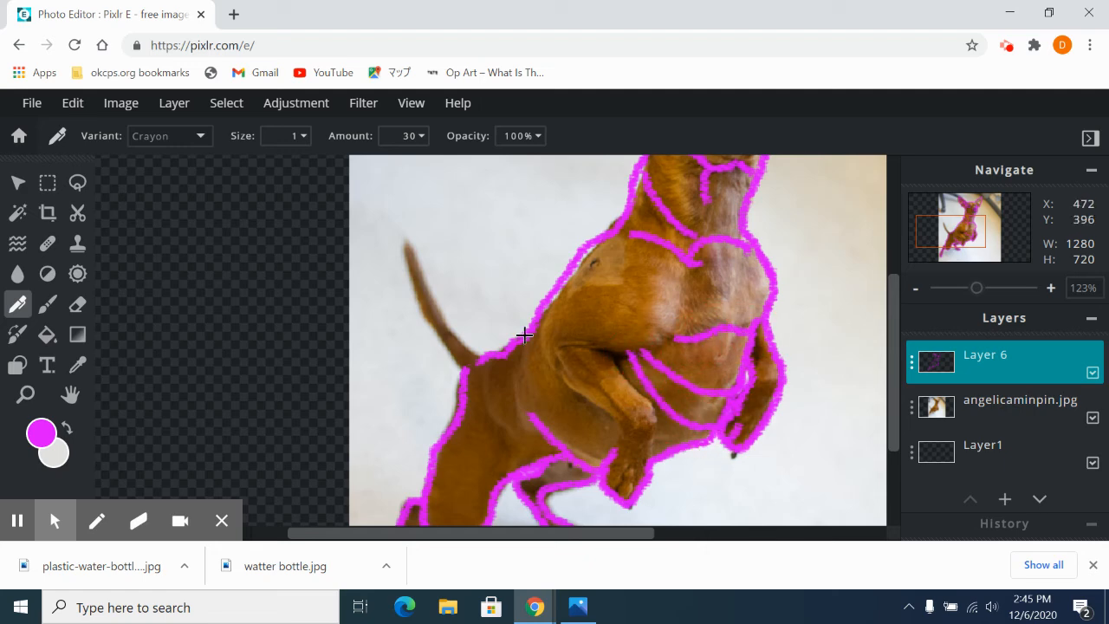
- Trace the back of the shoulder and both edges of the front leg on the photo's left side
mouse_move(568, 281)
left_mouse_down()
mouse_move(547, 324)
mouse_move(564, 370)
left_mouse_up()
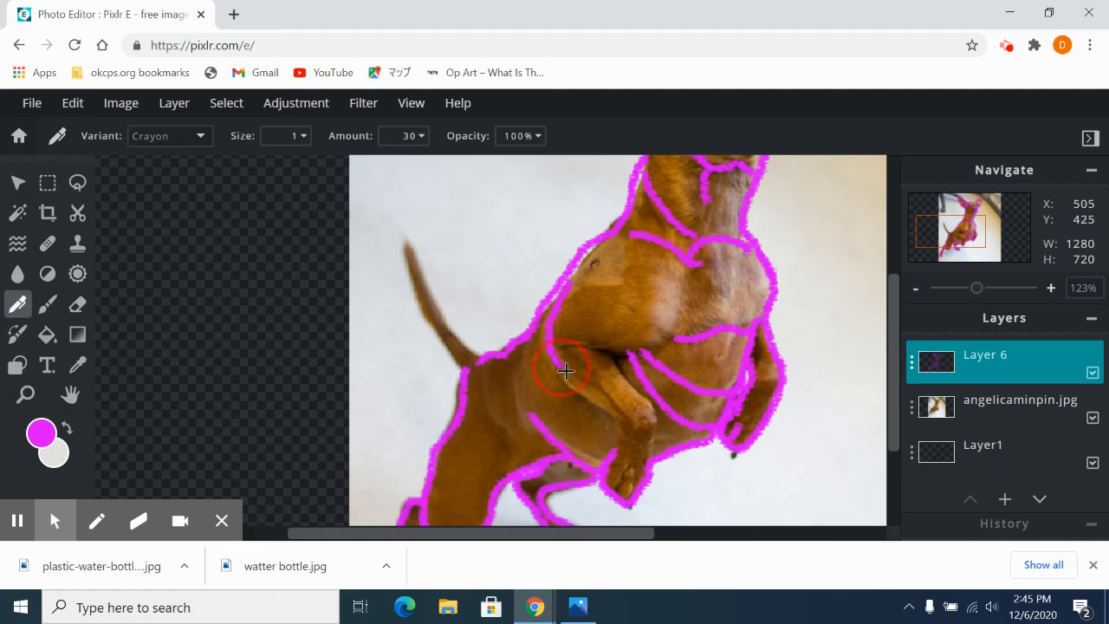
mouse_move(612, 401)
left_mouse_down()
mouse_move(627, 431)
mouse_move(618, 422)
left_mouse_up()
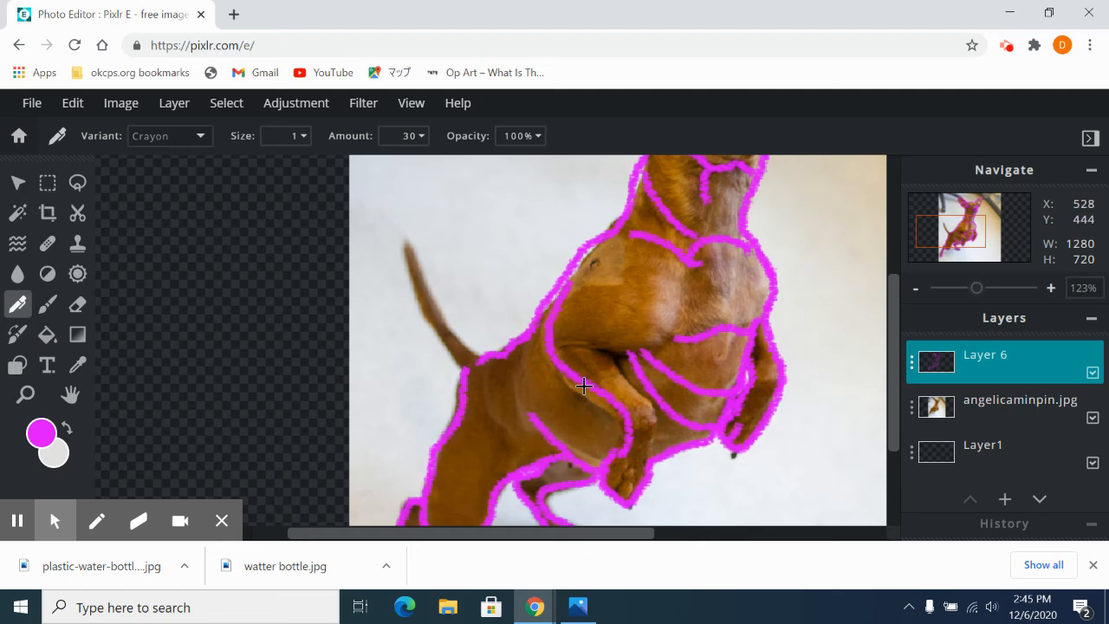
mouse_move(591, 376)
left_mouse_down()
mouse_move(615, 369)
mouse_move(652, 410)
mouse_move(655, 470)
mouse_move(630, 481)
left_mouse_up()
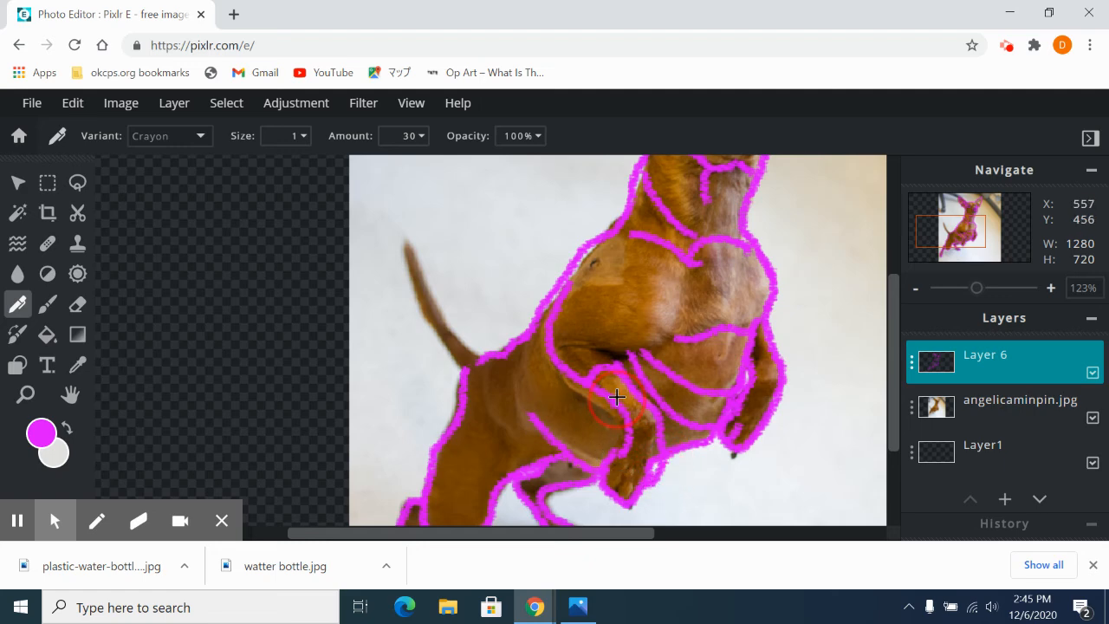
- Draw the fold line above the bent front leg and the curved contours on the flank and thigh
mouse_move(668, 341)
left_mouse_down()
mouse_move(564, 346)
mouse_move(516, 363)
mouse_move(545, 405)
left_mouse_up()
mouse_move(505, 359)
left_mouse_down()
mouse_move(475, 382)
mouse_move(520, 443)
left_mouse_up()
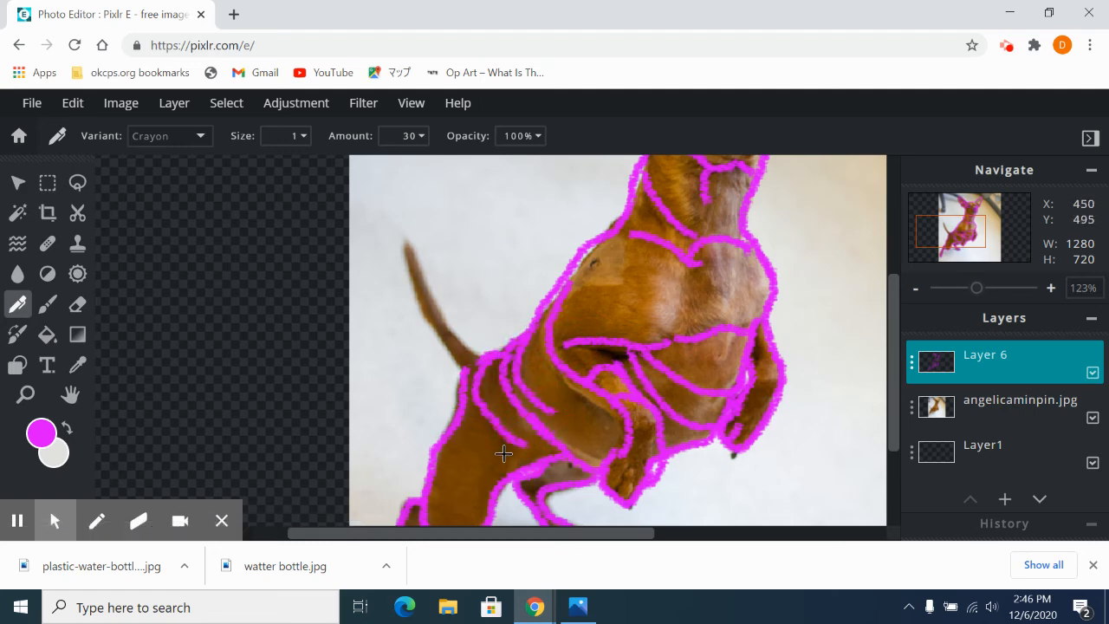
left_click_drag(440, 463, 493, 483)
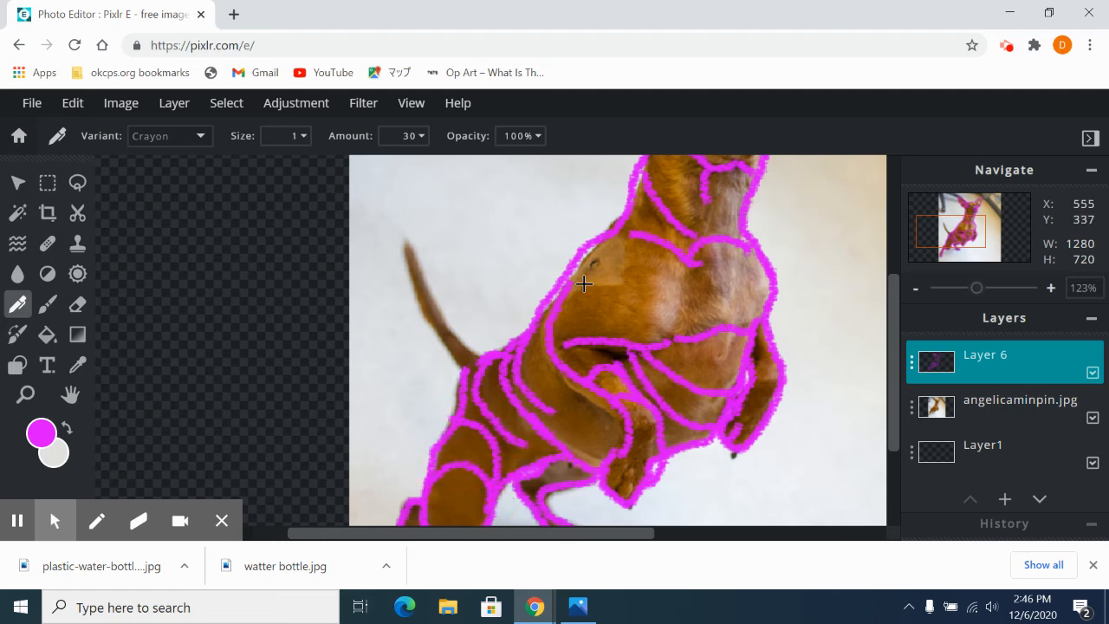
- Trace both edges of the tail and draw the curve over the top of the shoulder
left_click_drag(405, 241, 459, 355)
mouse_move(405, 243)
left_mouse_down()
mouse_move(425, 317)
mouse_move(494, 368)
left_mouse_up()
mouse_move(570, 297)
left_mouse_down()
mouse_move(592, 281)
mouse_move(663, 321)
left_mouse_up()
- Hide the angelicaminpin.jpg photo layer and review the magenta dog line drawing on its own
left_click_drag(899, 341, 899, 248)
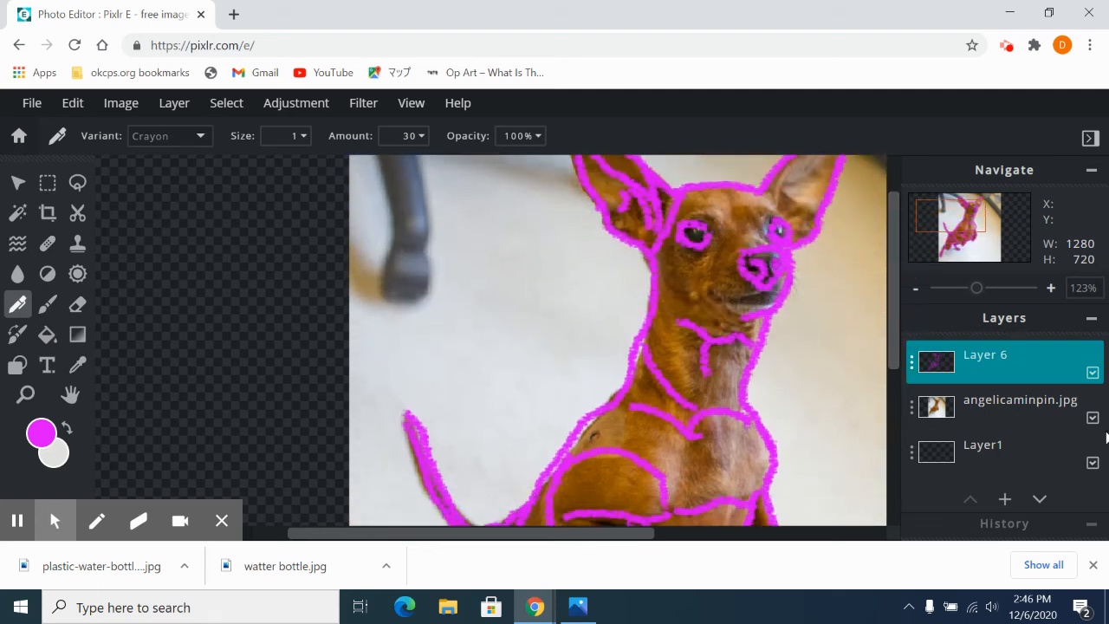
left_click(1092, 418)
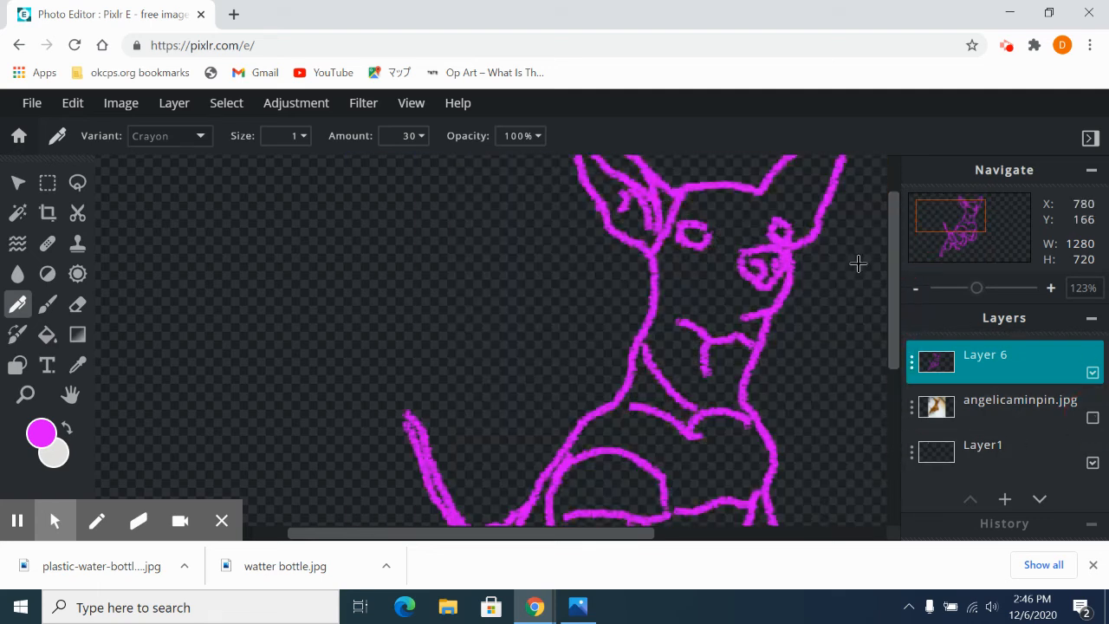
mouse_move(892, 254)
left_mouse_down()
mouse_move(894, 229)
mouse_move(849, 421)
mouse_move(869, 260)
mouse_move(891, 185)
mouse_move(858, 401)
mouse_move(892, 263)
left_mouse_up()
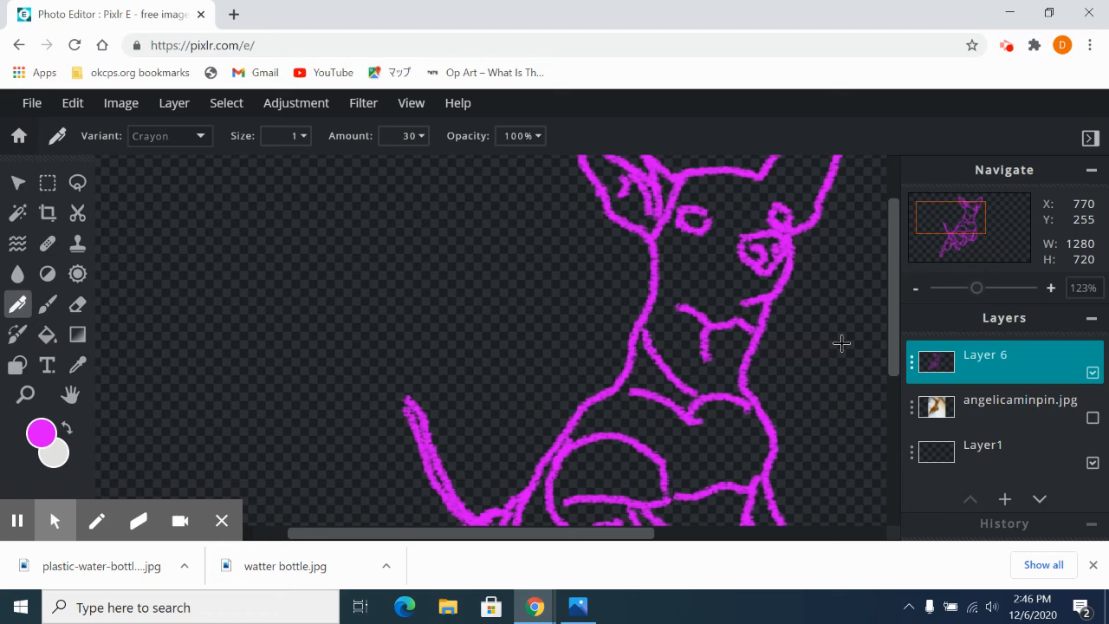
left_click_drag(894, 317, 893, 260)
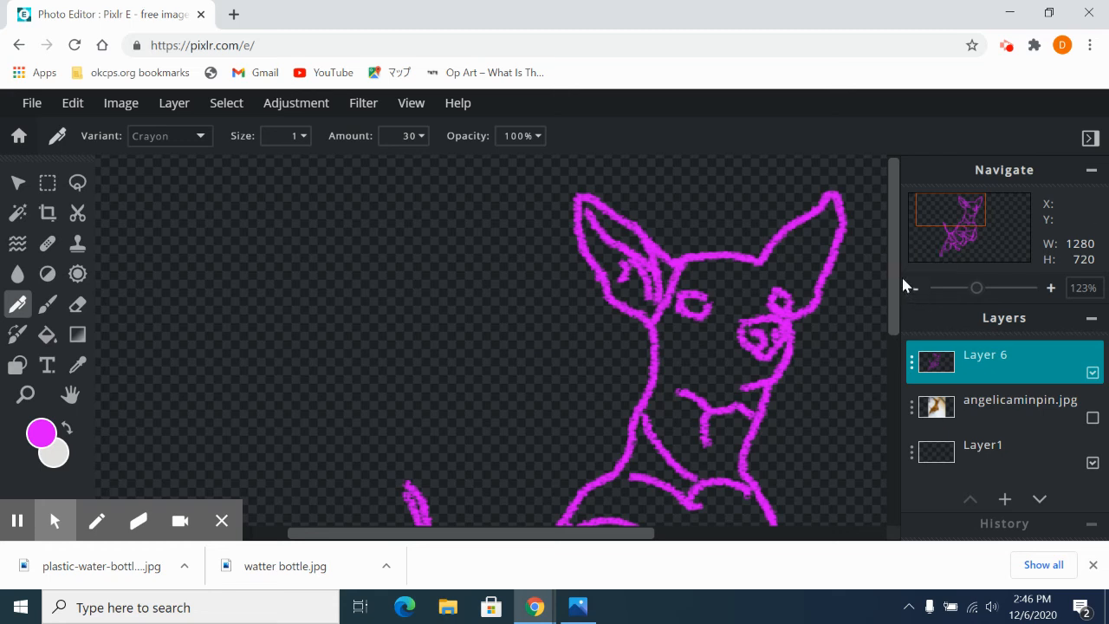
left_click(31, 104)
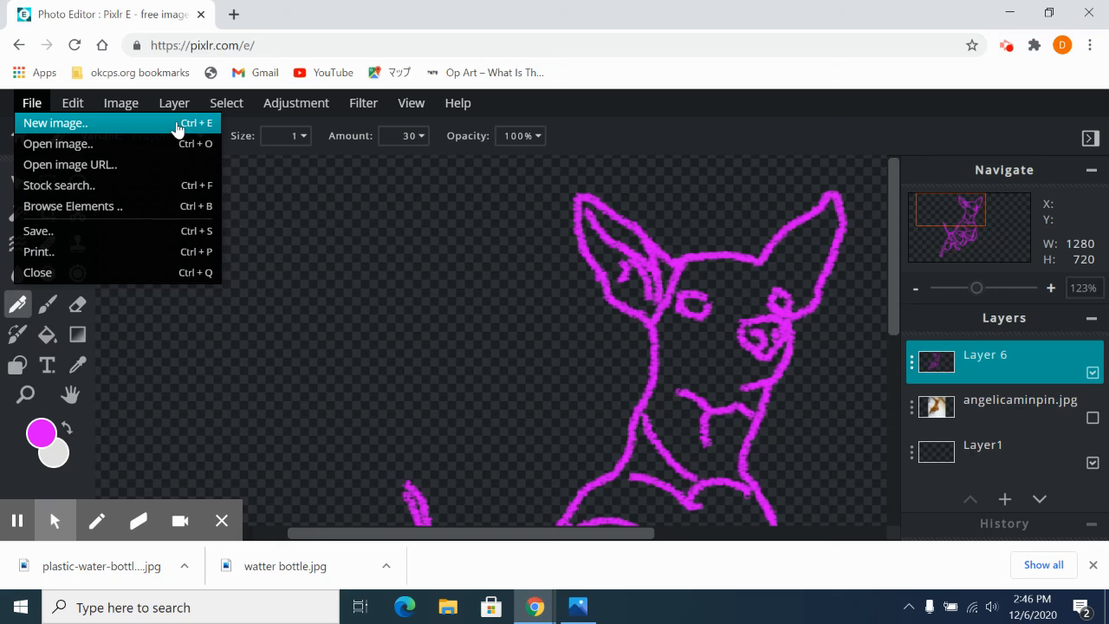
left_click(57, 144)
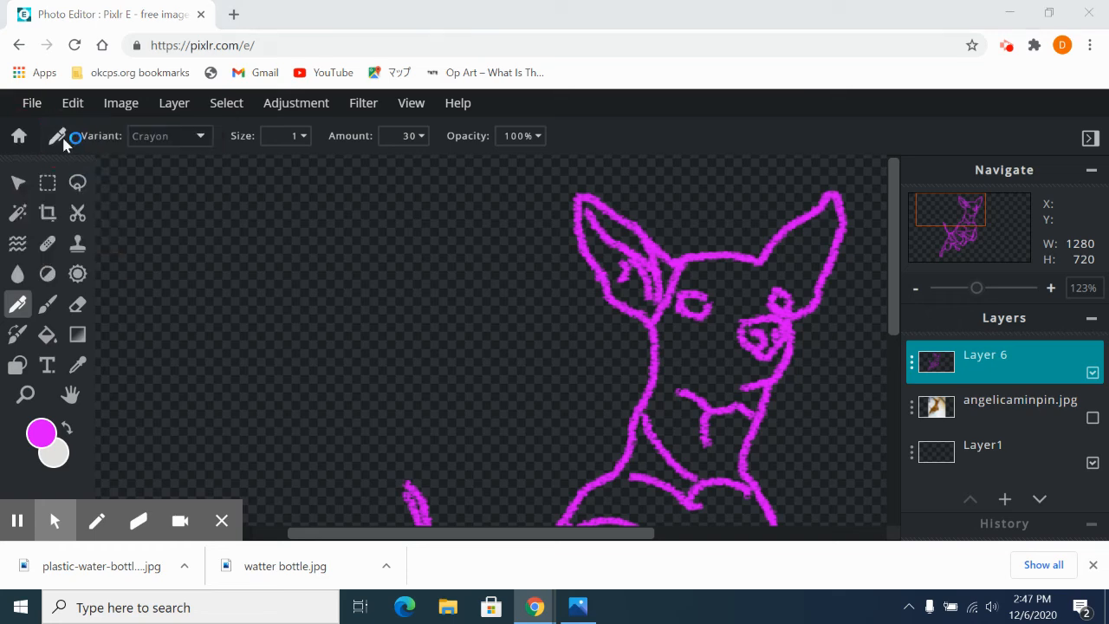
left_click(493, 389)
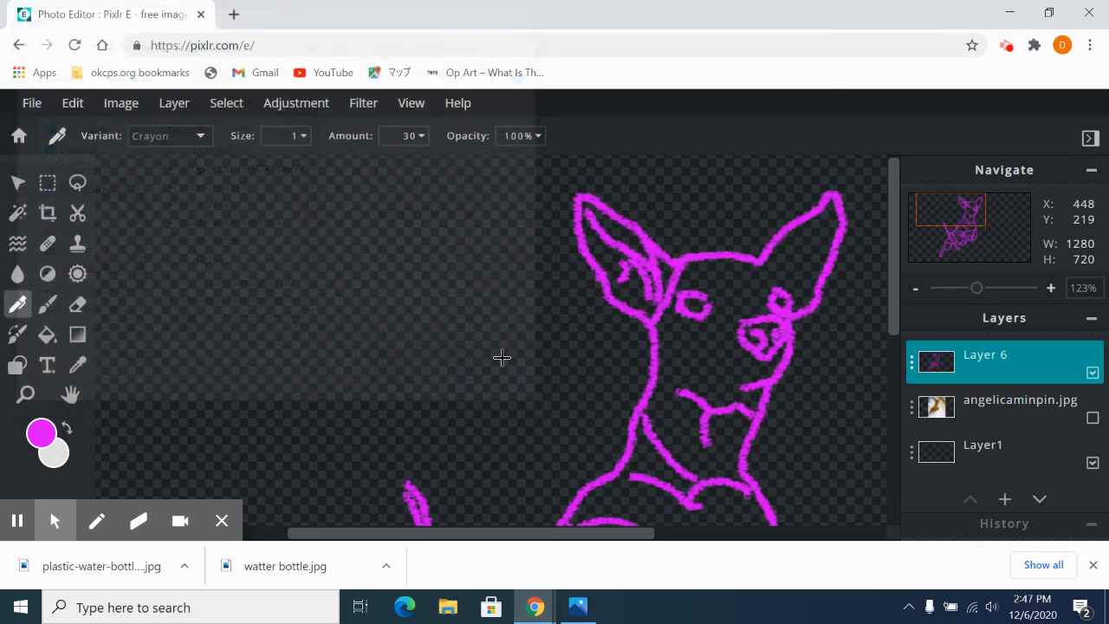
- Replace the current Pixlr E browser tab with a new one and launch Pixlr E again from pixlr.com
left_click(233, 14)
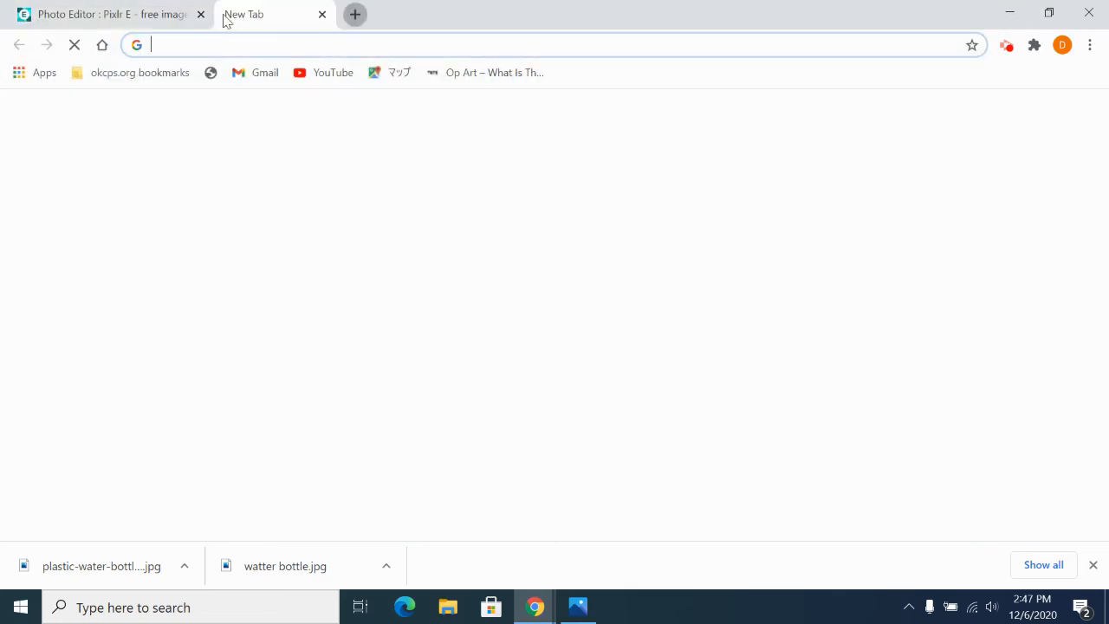
left_click(200, 13)
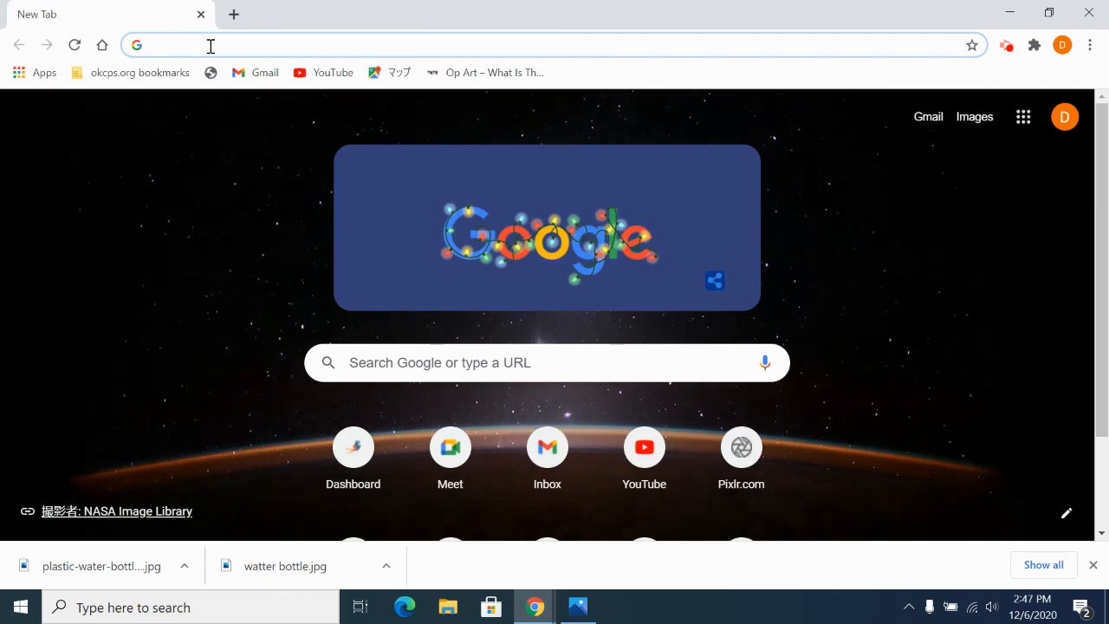
left_click(504, 48)
type("pi")
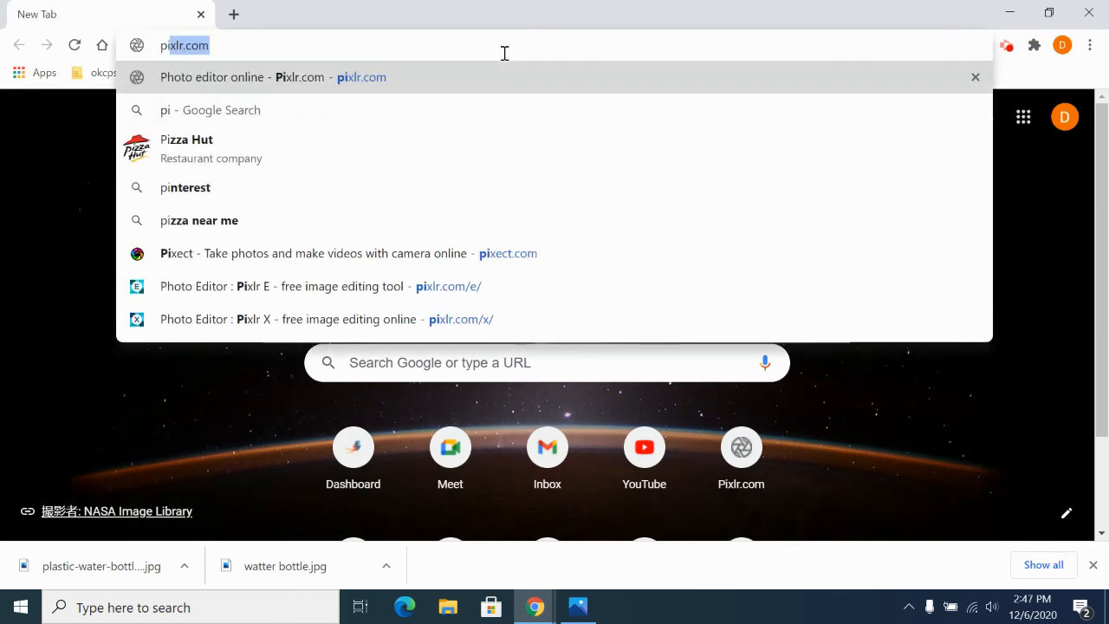
key("Return")
left_click(515, 123)
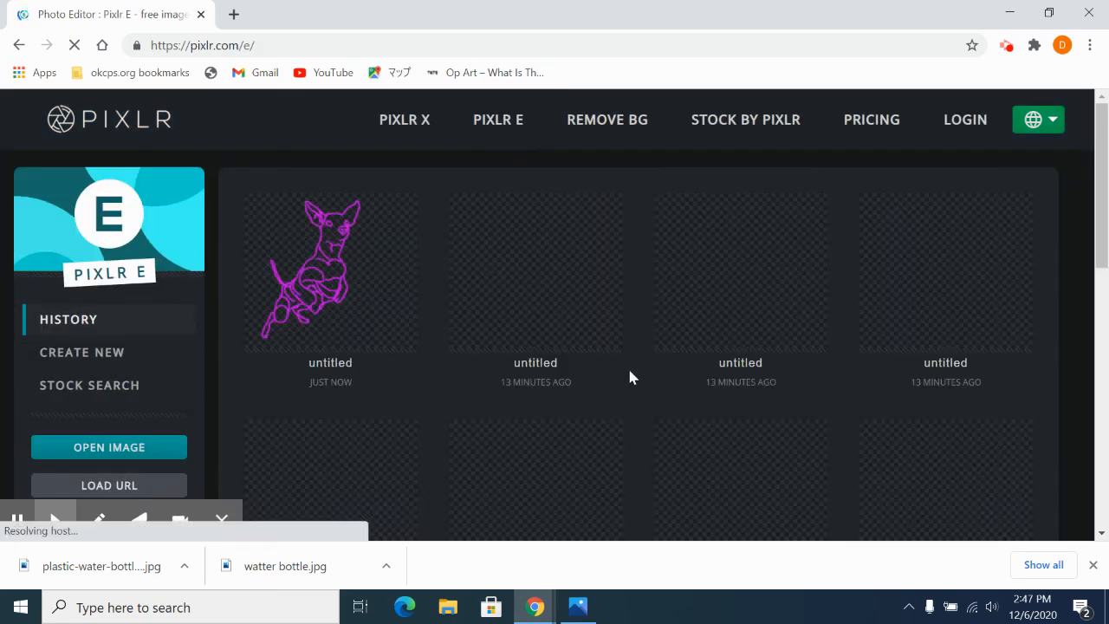
- Open the saved miniature pinscher project from the history and hide its photo layer to reveal the coloured dog drawings
scroll(630, 374, "down", 2)
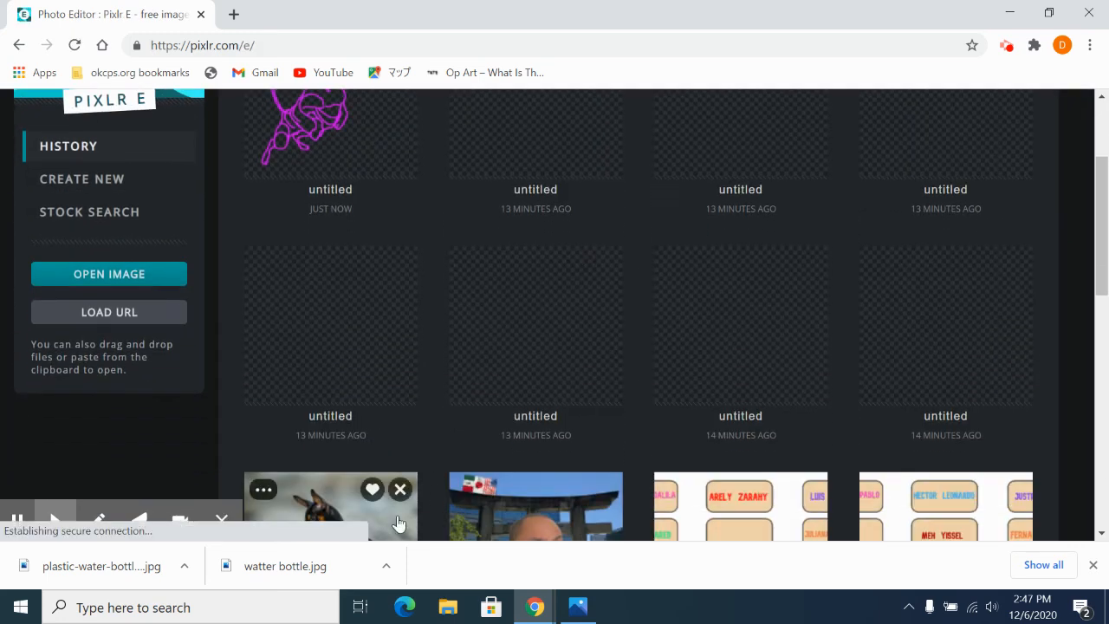
left_click(357, 511)
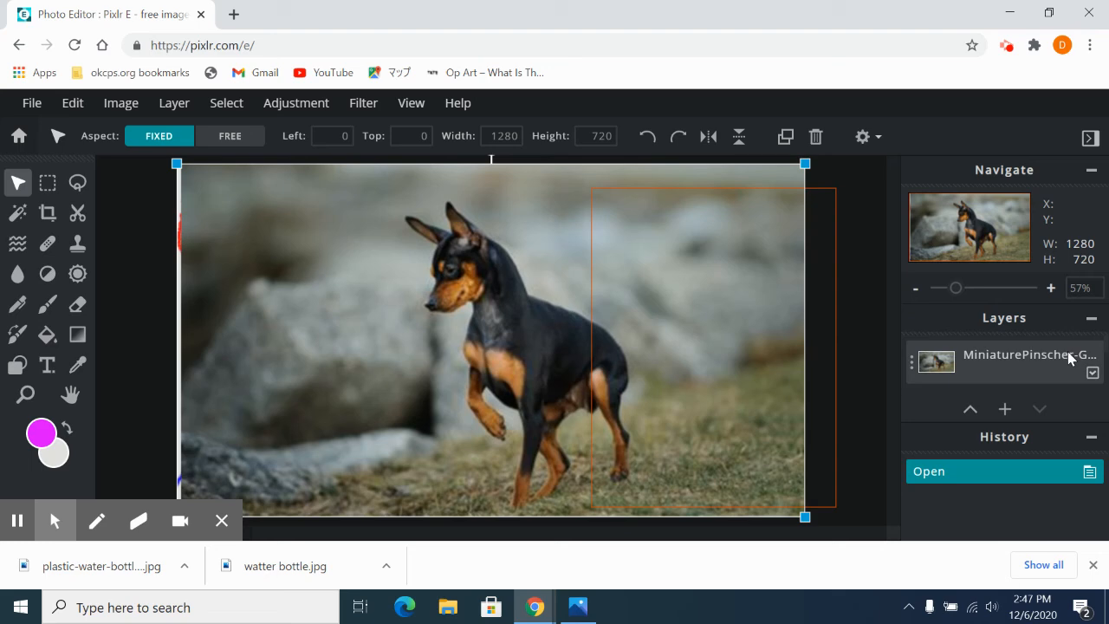
left_click(1093, 373)
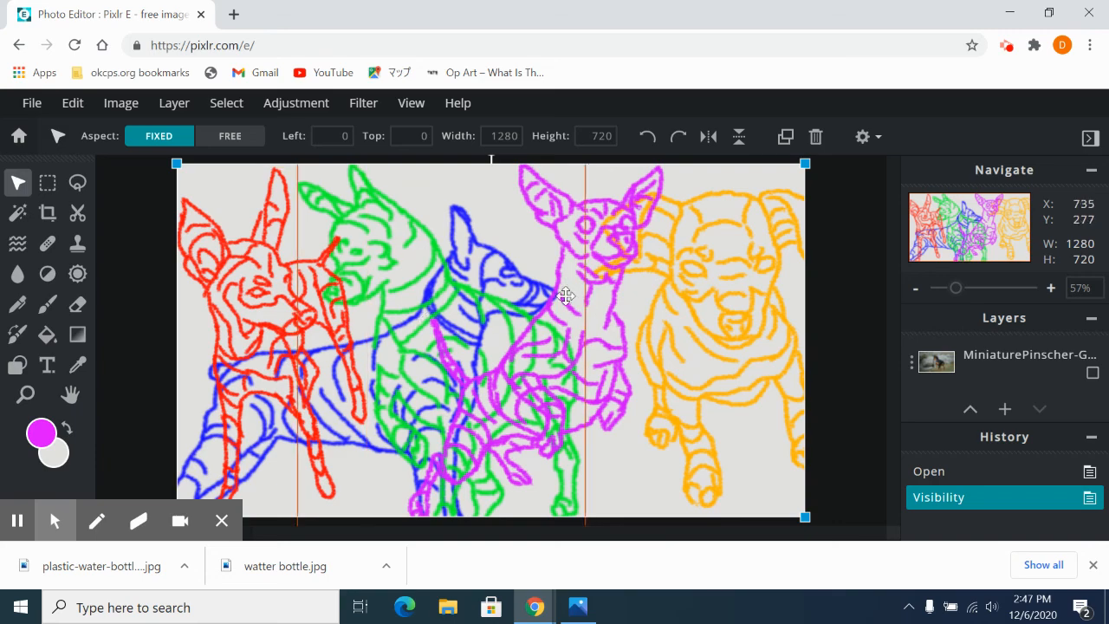
- Shrink the red dog drawing to about 163 × 299 px near the canvas's upper-left corner and tilt it slightly counterclockwise
left_click(269, 293)
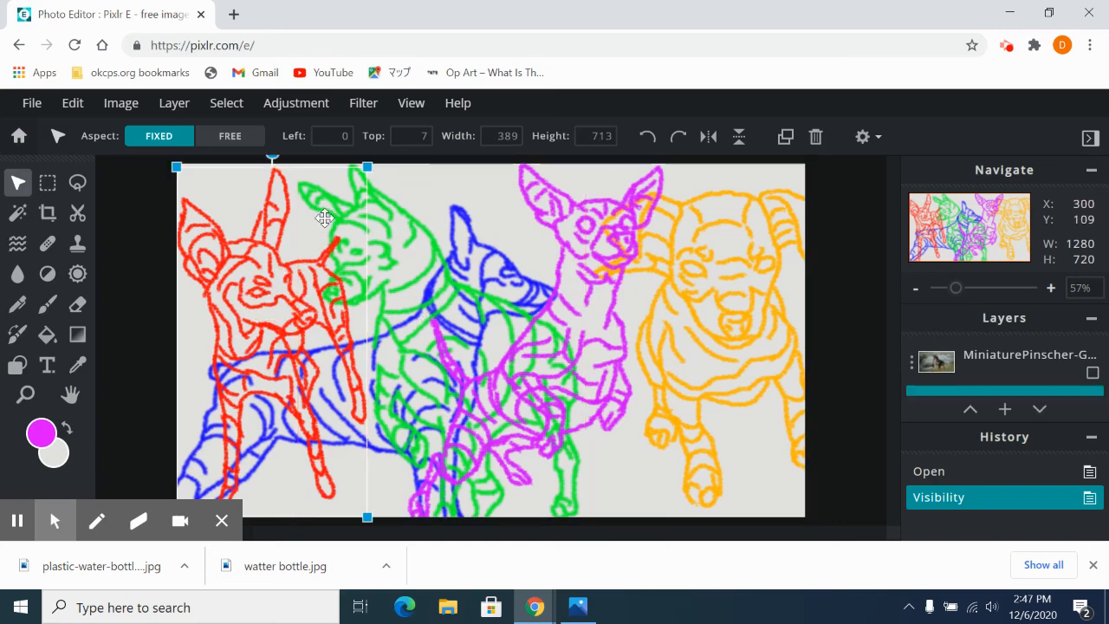
mouse_move(264, 264)
left_mouse_down()
mouse_move(414, 279)
mouse_move(490, 272)
mouse_move(592, 292)
mouse_move(291, 312)
mouse_move(247, 260)
mouse_move(606, 256)
mouse_move(483, 271)
mouse_move(276, 264)
left_mouse_up()
left_click_drag(199, 167, 307, 317)
left_click_drag(339, 428, 204, 229)
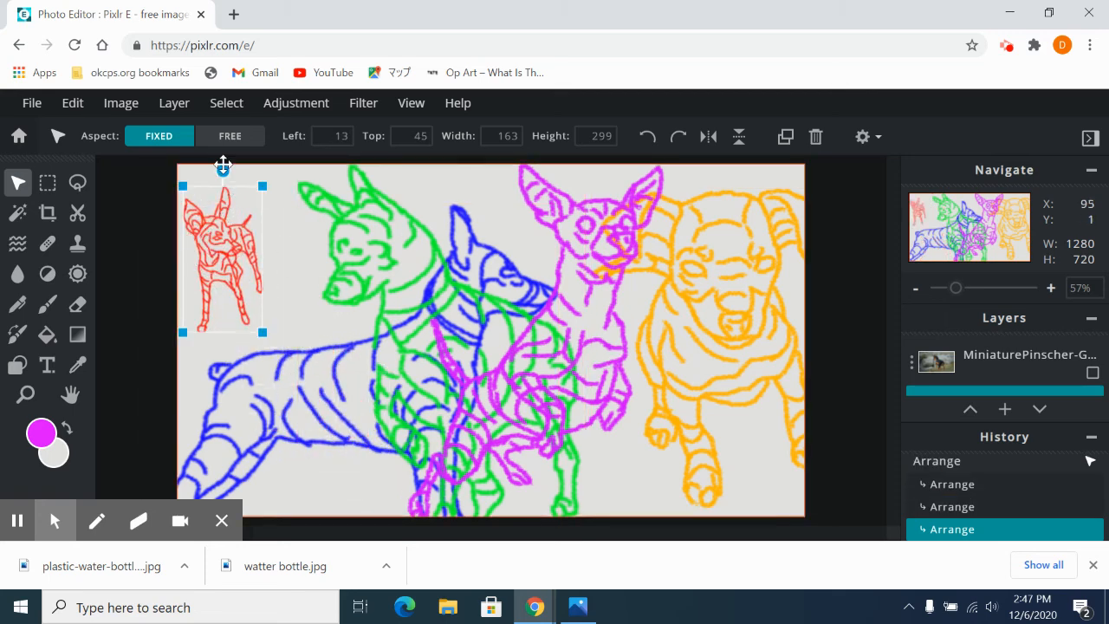
mouse_move(221, 167)
left_mouse_down()
mouse_move(295, 243)
mouse_move(333, 227)
mouse_move(203, 159)
left_mouse_up()
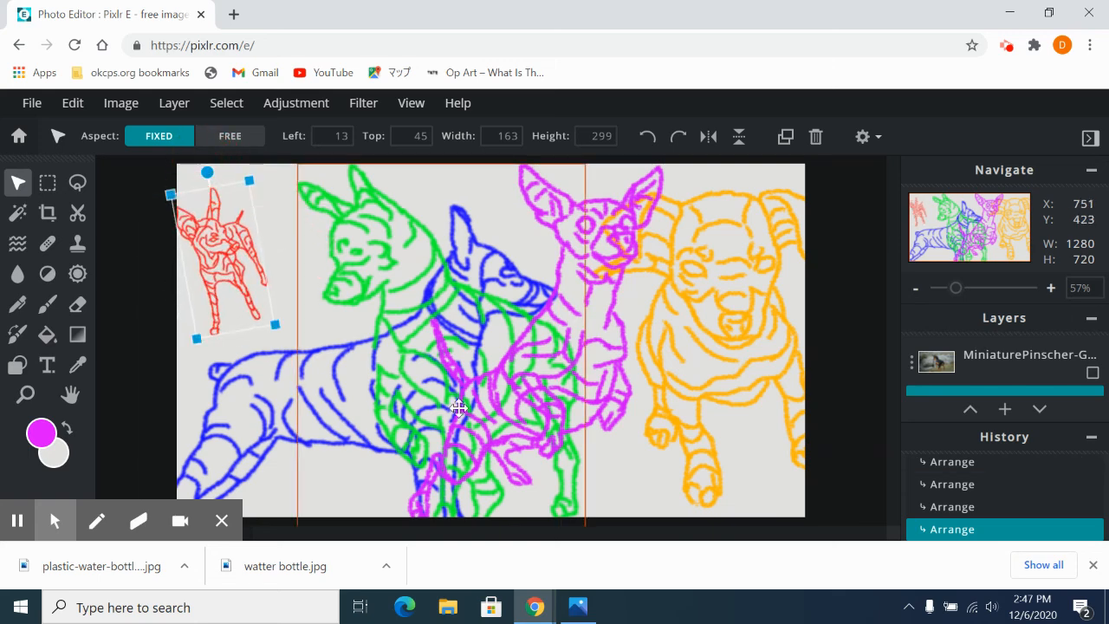